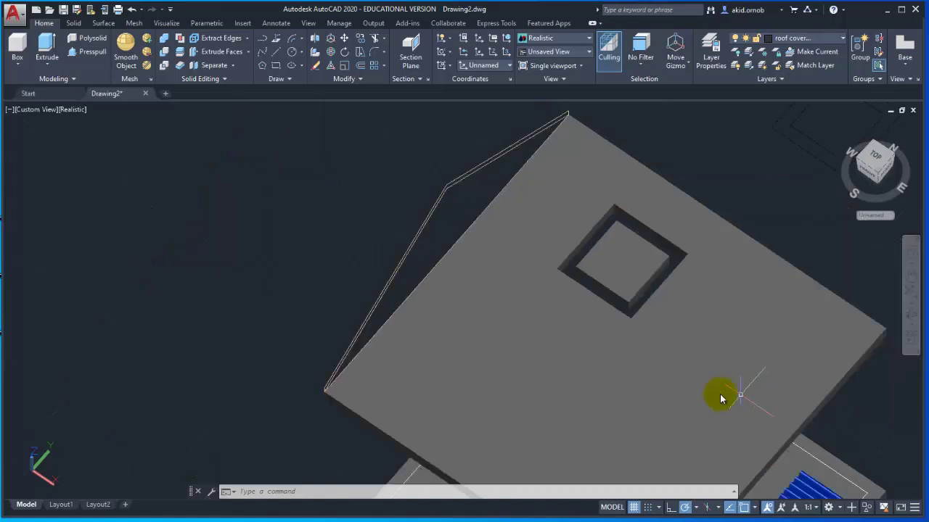
# - Zoom out, center the model and orbit down to a low side view
pyautogui.scroll(-3, 652, 377)
pyautogui.scroll(-1, 566, 326)
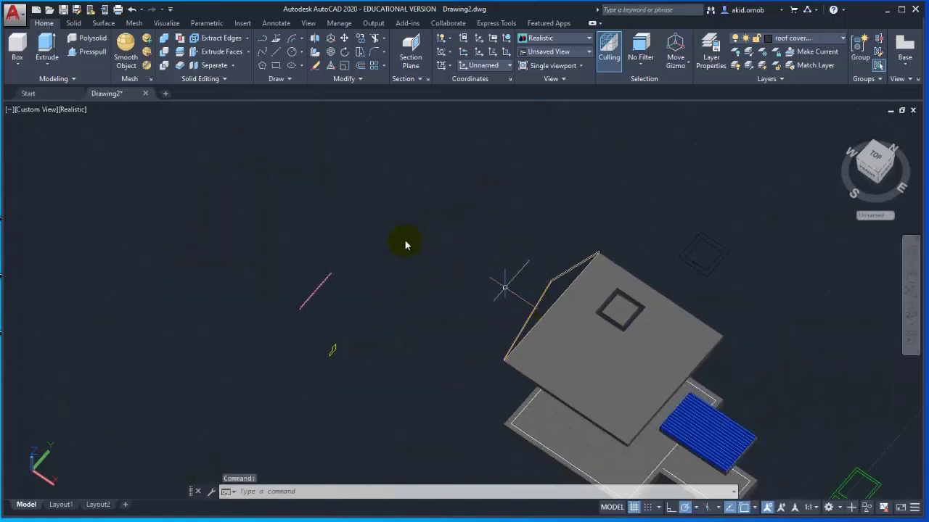
pyautogui.moveTo(448, 243); pyautogui.dragTo(406, 208, button='middle')
pyautogui.moveTo(550, 300); pyautogui.dragTo(479, 264, button='middle')
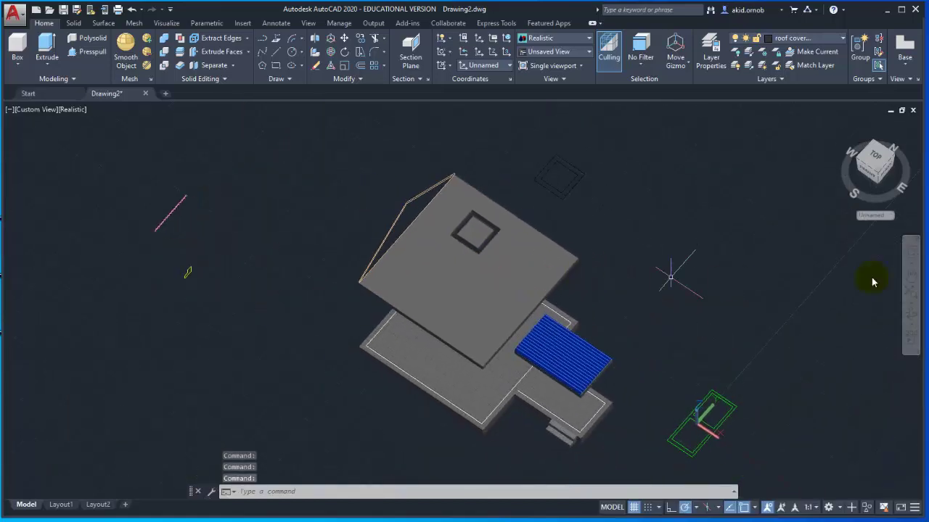
pyautogui.click(909, 312)
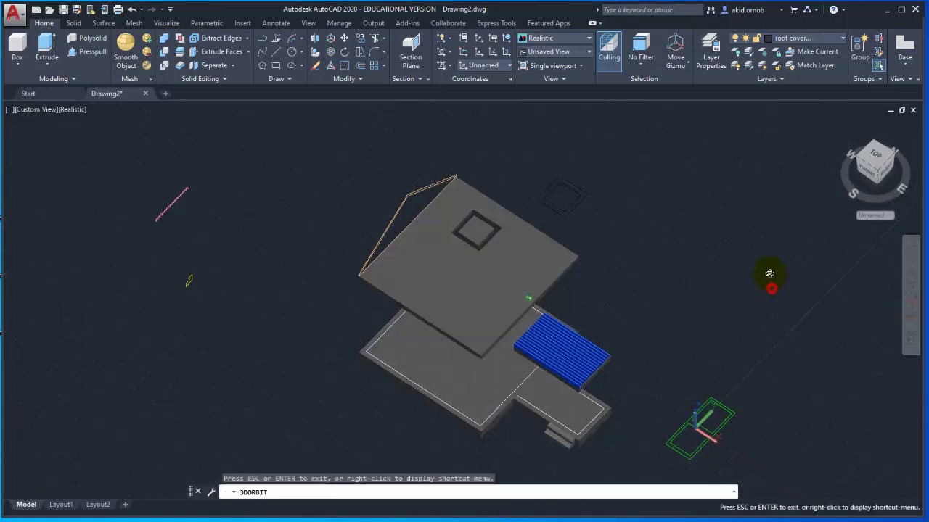
pyautogui.moveTo(711, 269)
pyautogui.mouseDown()
pyautogui.moveTo(771, 255)
pyautogui.moveTo(776, 240)
pyautogui.moveTo(767, 225)
pyautogui.mouseUp()
pyautogui.press('Escape')
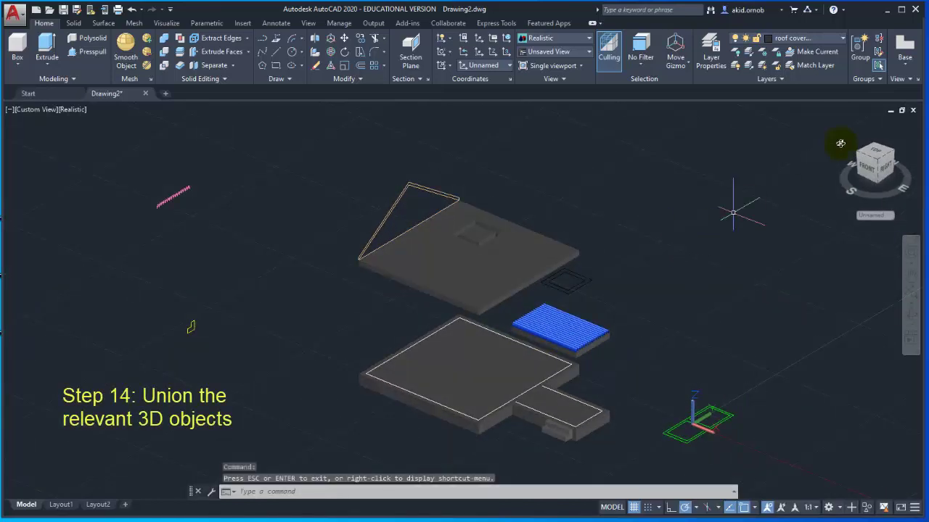
# - Zoom and pan to frame the floor slabs and awning
pyautogui.scroll(2, 661, 250)
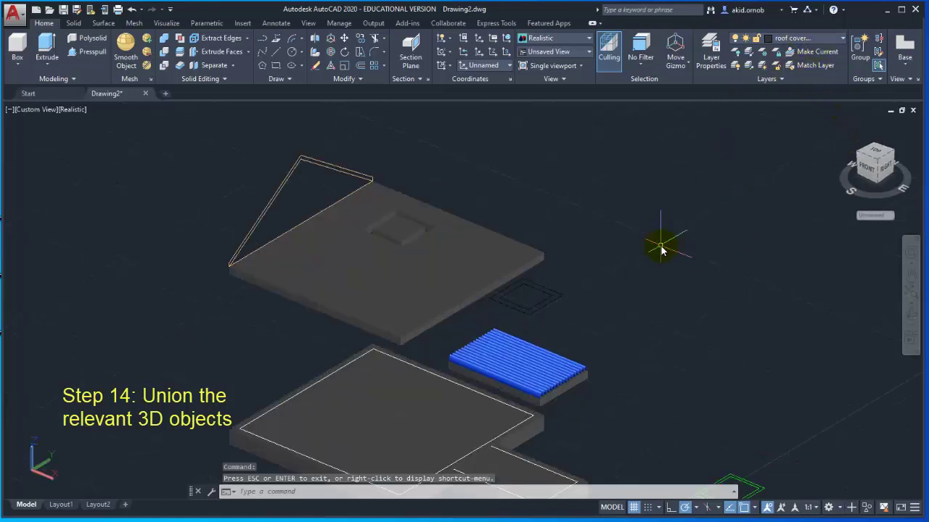
pyautogui.moveTo(612, 268); pyautogui.dragTo(684, 201, button='middle')
pyautogui.moveTo(632, 261); pyautogui.dragTo(690, 213, button='middle')
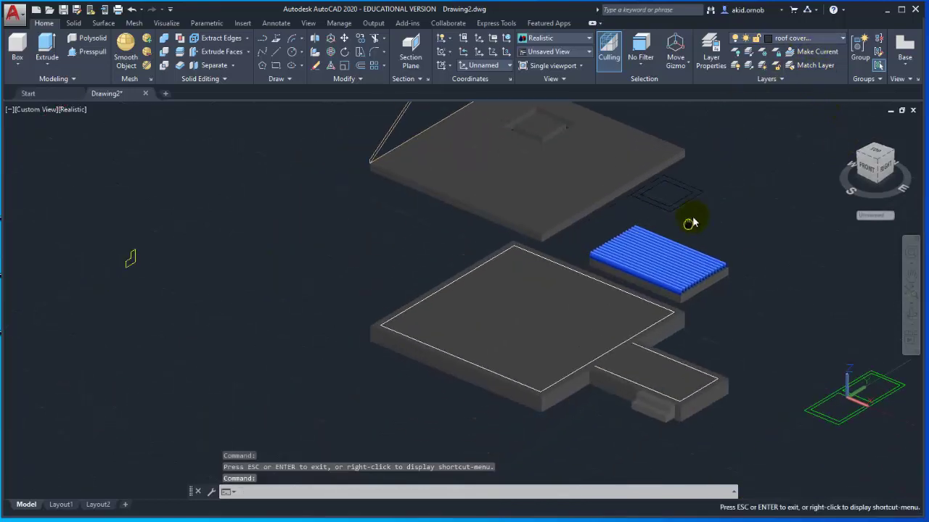
pyautogui.moveTo(609, 191); pyautogui.dragTo(583, 214, button='middle')
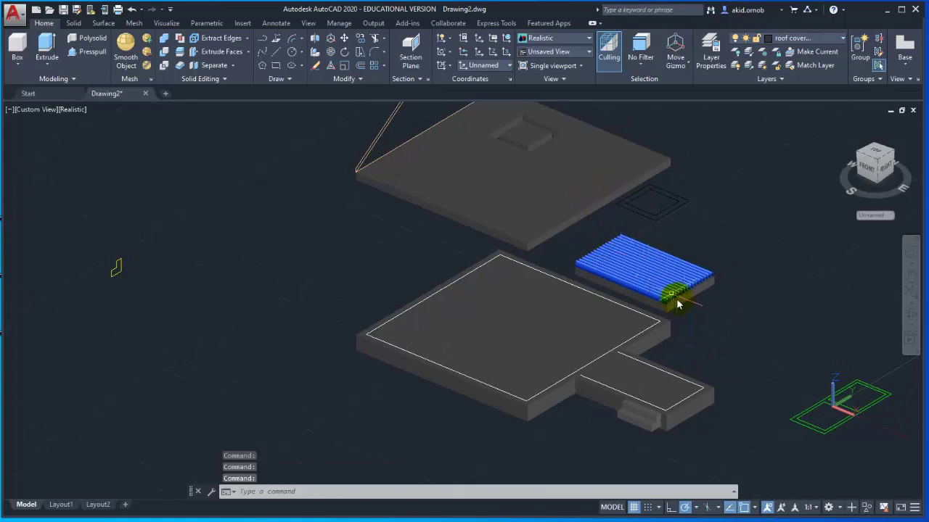
pyautogui.scroll(3, 678, 301)
pyautogui.scroll(-2, 685, 308)
pyautogui.scroll(-2, 683, 247)
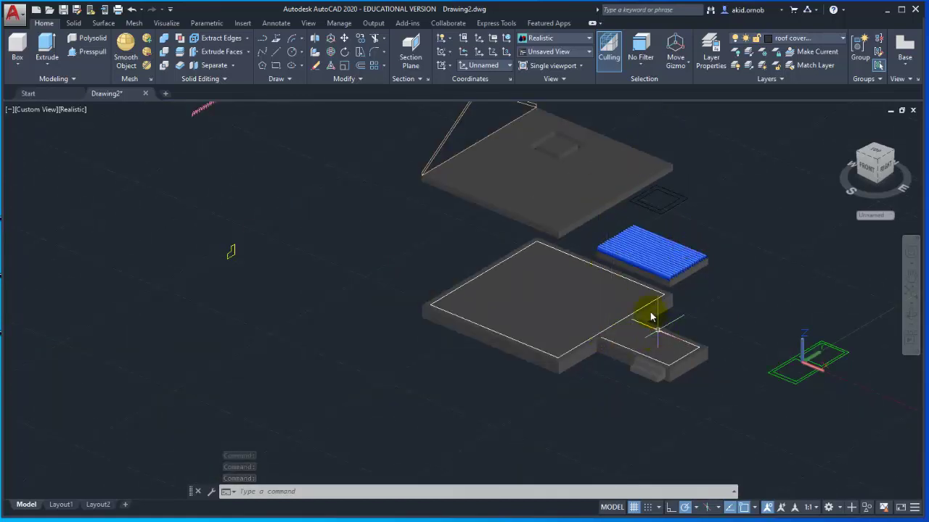
# - Union the upper and lower slabs, floor extension and awning base, excluding the stairs
pyautogui.click(164, 42)
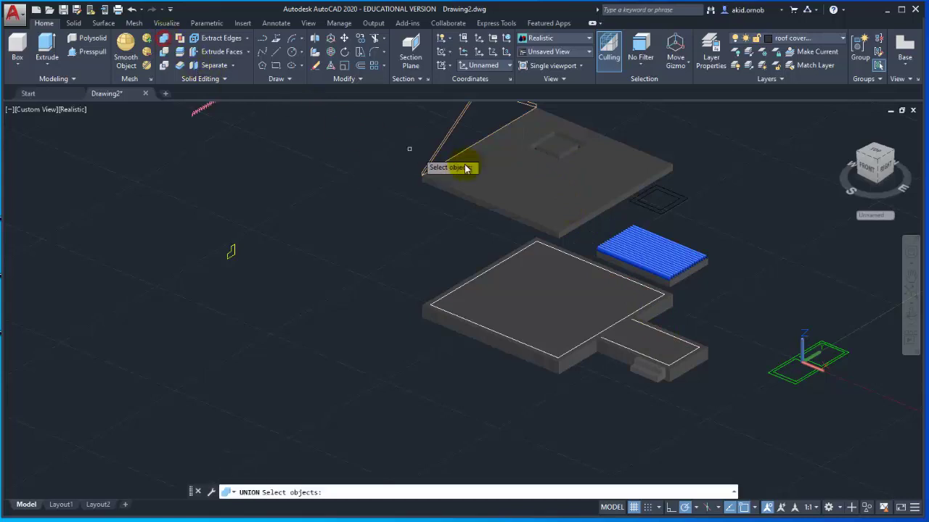
pyautogui.click(549, 155)
pyautogui.click(555, 334)
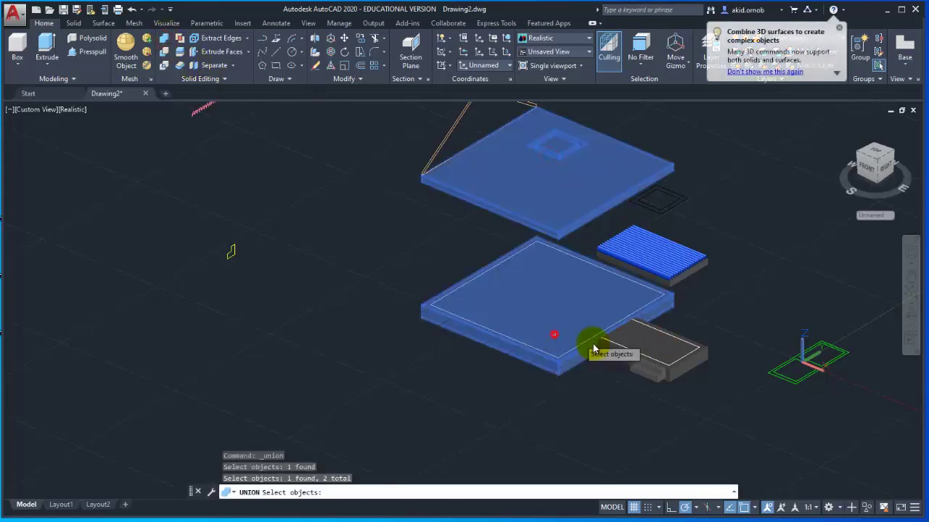
pyautogui.click(657, 354)
pyautogui.scroll(3, 674, 375)
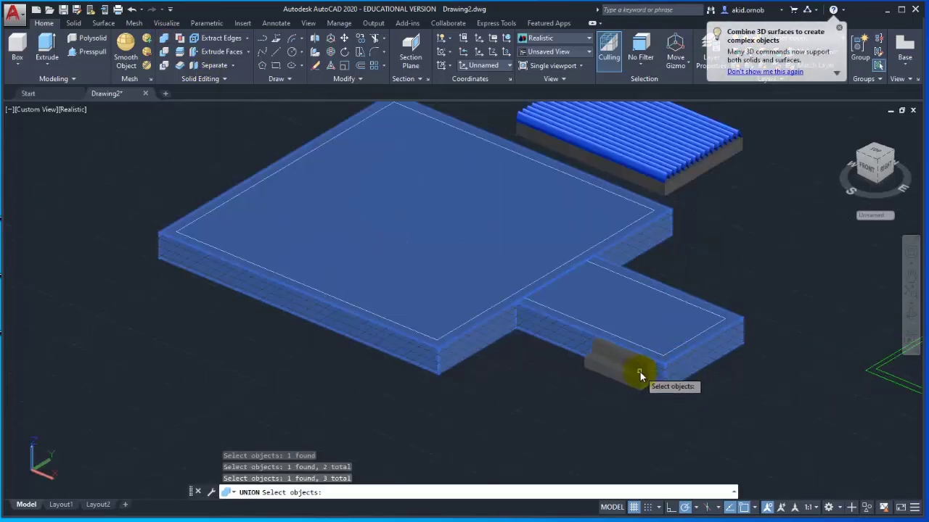
pyautogui.click(640, 363)
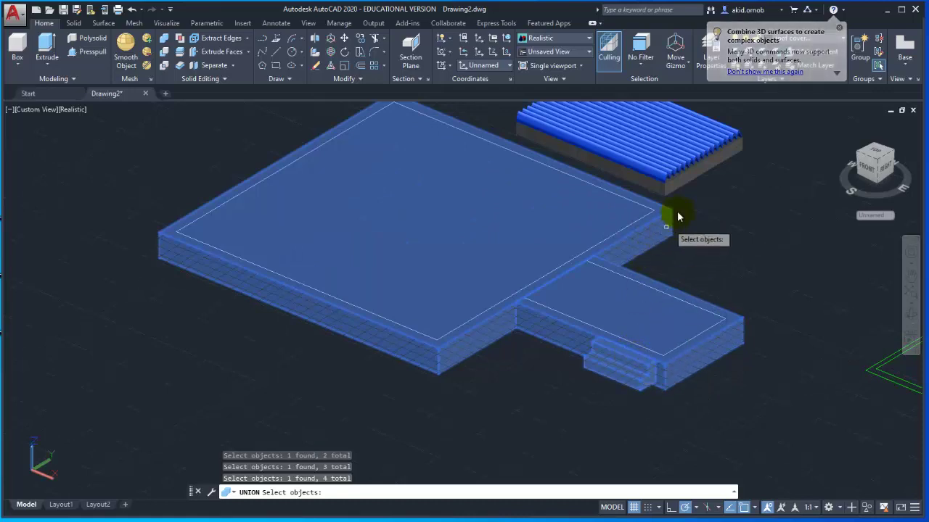
pyautogui.moveTo(692, 178); pyautogui.dragTo(686, 218, button='middle')
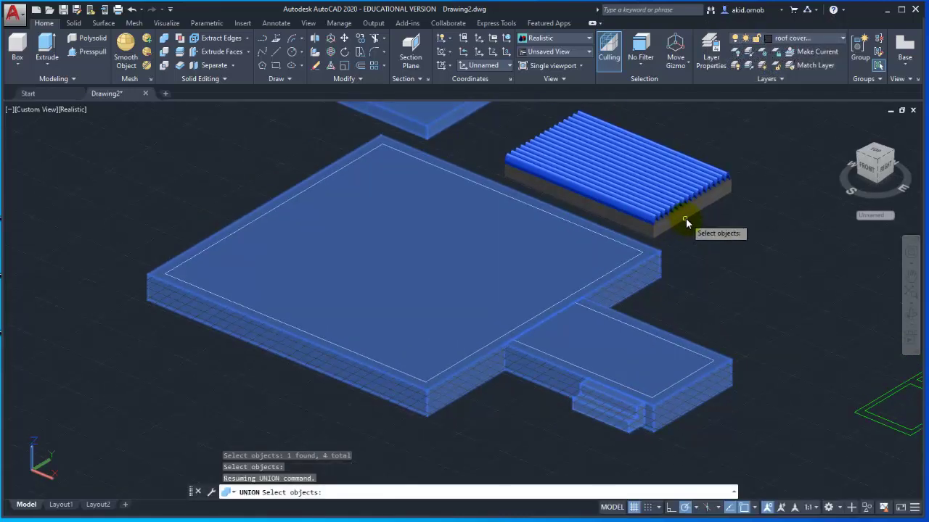
pyautogui.click(685, 217)
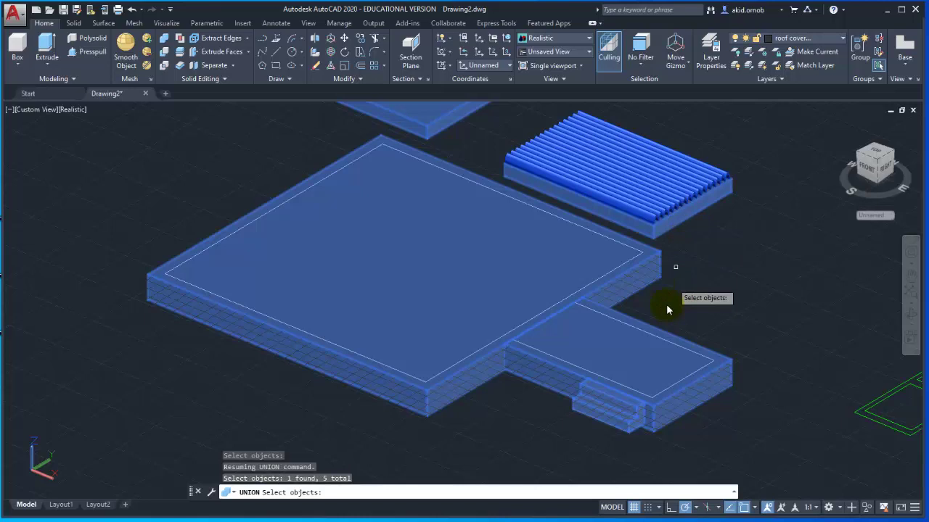
pyautogui.keyDown('shift'); pyautogui.click(625, 411); pyautogui.keyUp('shift')
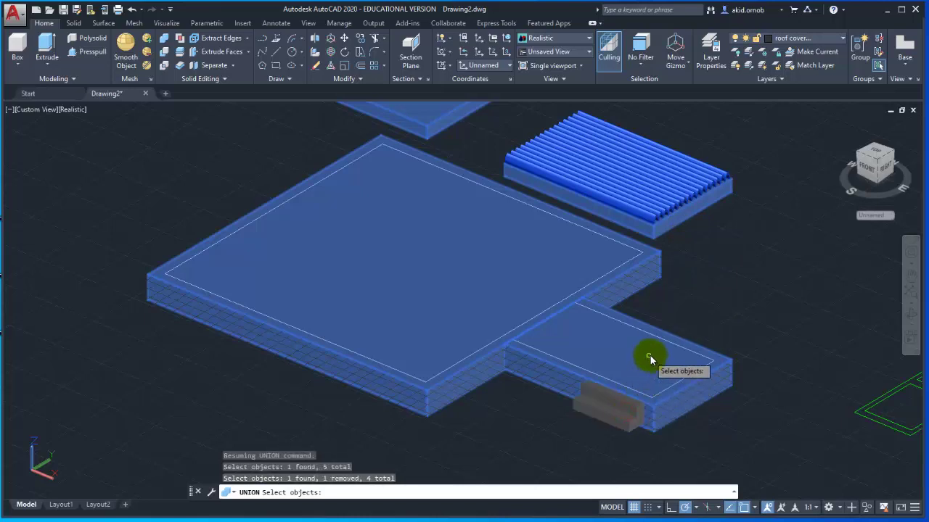
pyautogui.moveTo(674, 332); pyautogui.dragTo(667, 353, button='middle')
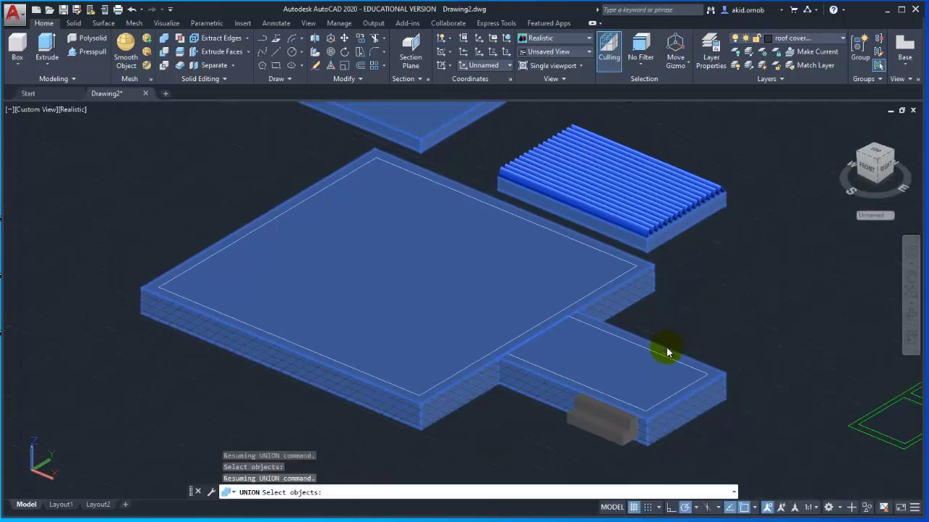
pyautogui.press('Return')
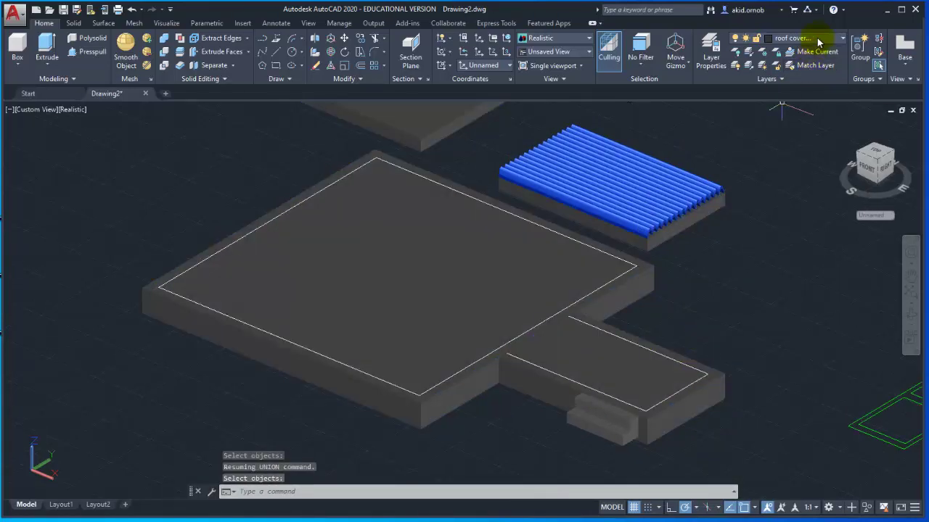
# - Turn on the chimney 3d and main roof 3d layers and make layer 0 current
pyautogui.click(817, 38)
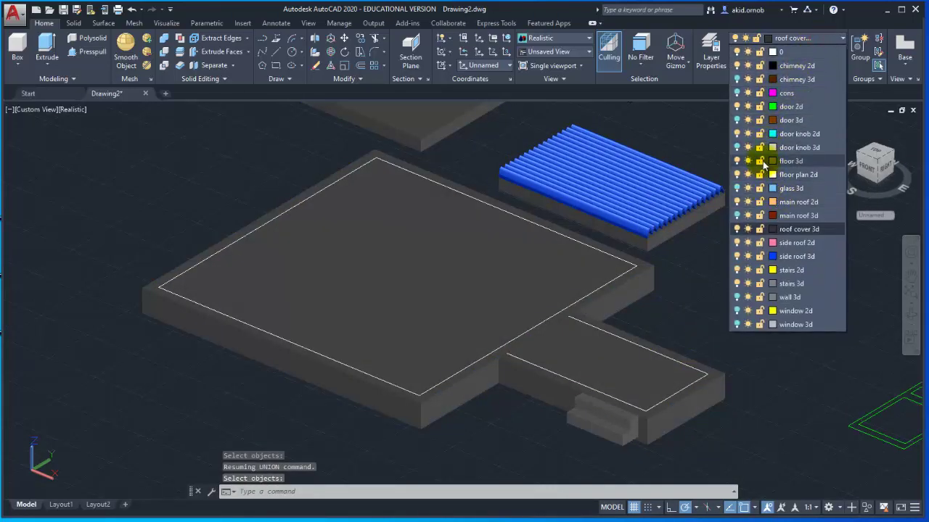
pyautogui.click(737, 79)
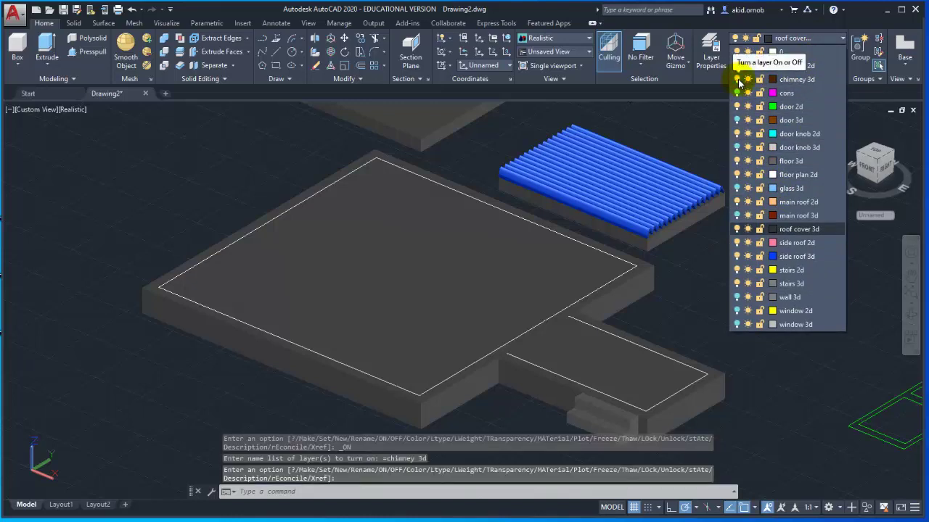
pyautogui.click(737, 215)
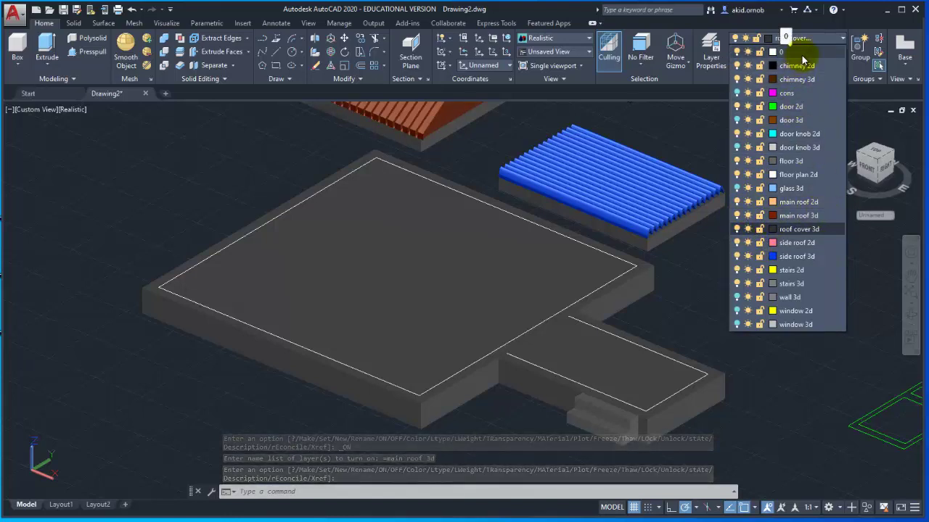
pyautogui.click(801, 55)
# - Turn off the roof cover 3d and stairs 3d layers
pyautogui.click(805, 38)
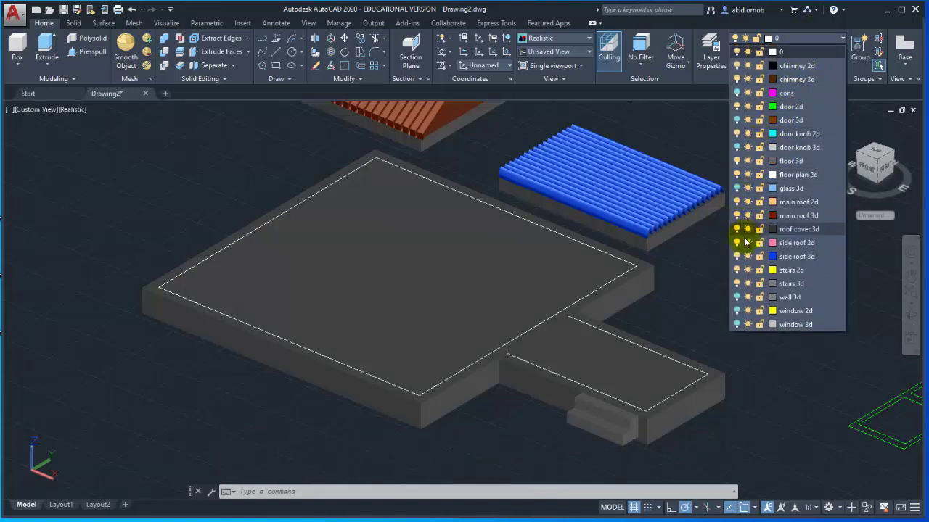
pyautogui.click(737, 229)
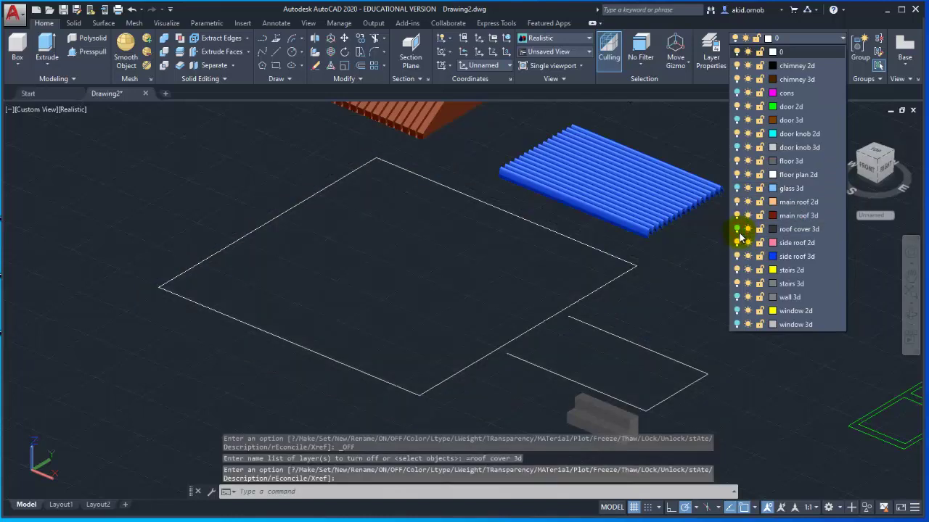
pyautogui.click(736, 284)
pyautogui.scroll(-3, 696, 275)
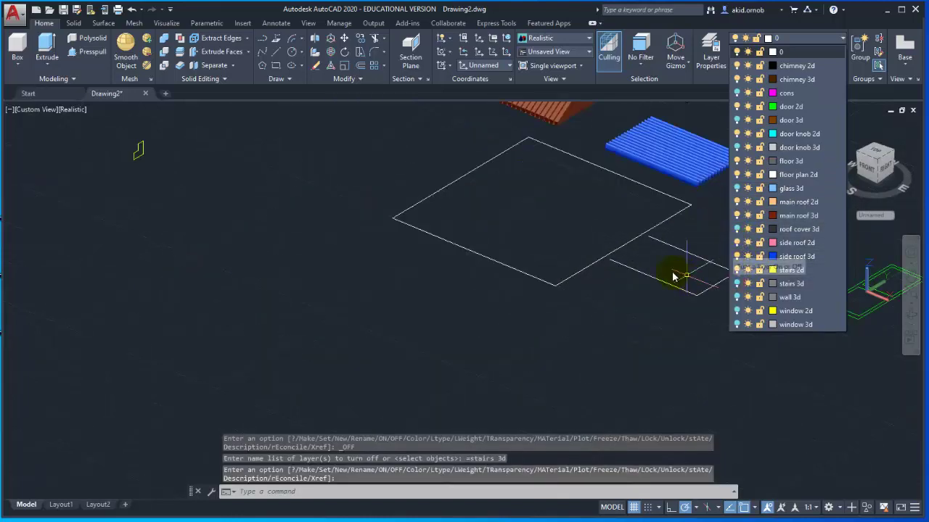
pyautogui.scroll(-2, 617, 218)
pyautogui.moveTo(604, 243); pyautogui.dragTo(602, 285, button='middle')
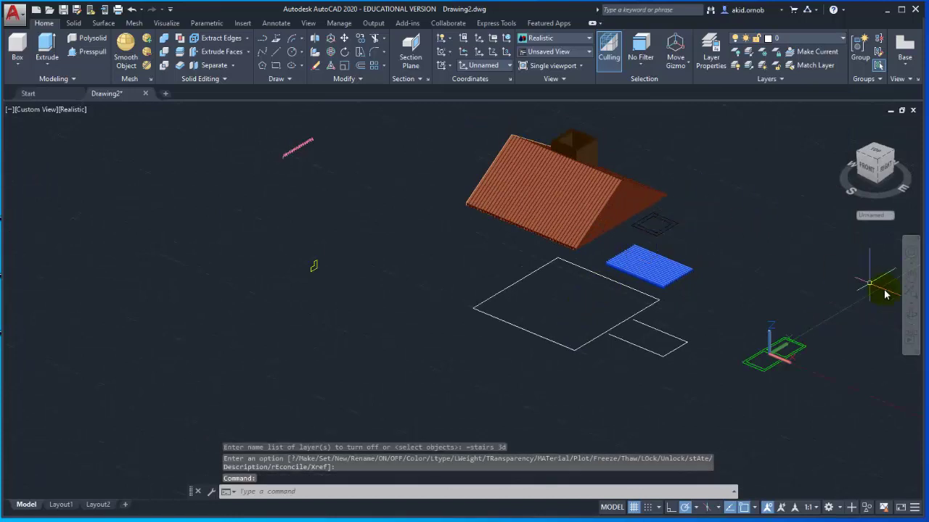
# - Union all ribbed roof strips and the chimney, then select the result to verify it
pyautogui.click(908, 317)
pyautogui.moveTo(787, 276); pyautogui.dragTo(688, 227)
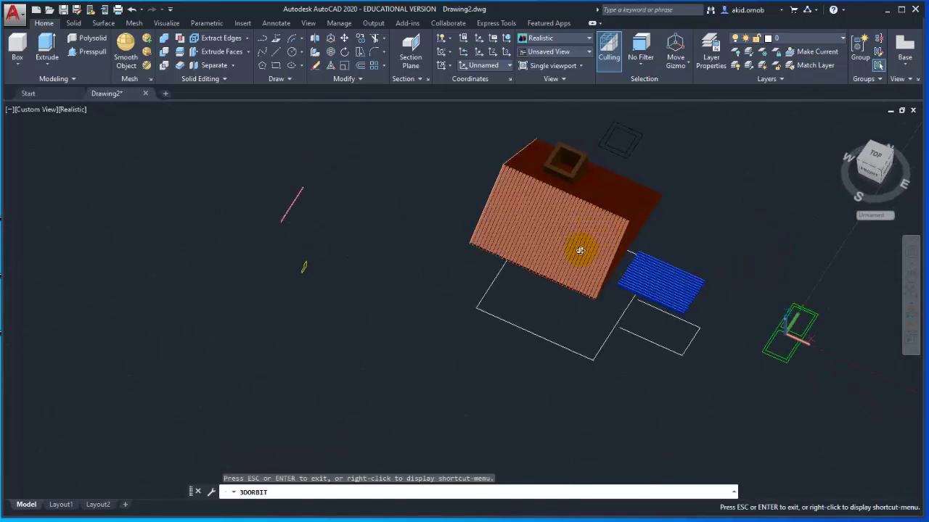
pyautogui.press('Escape')
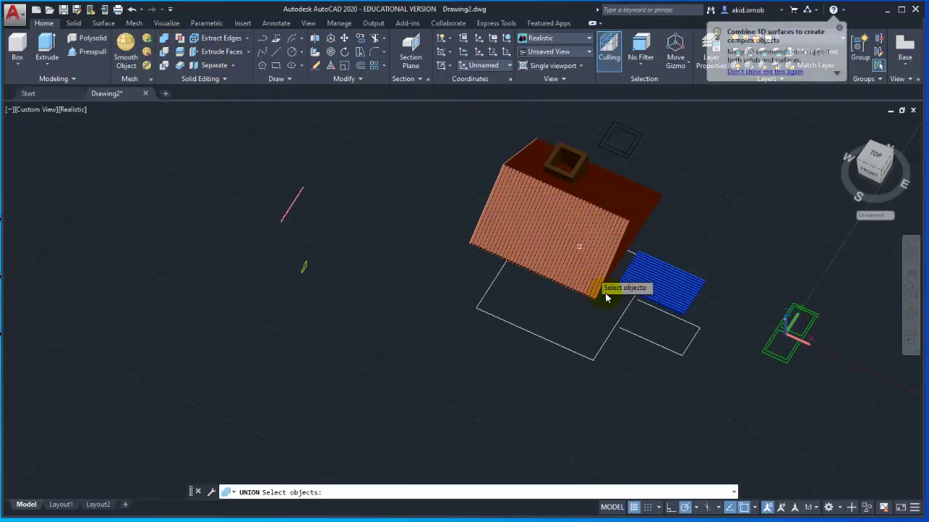
pyautogui.click(591, 312)
pyautogui.click(494, 176)
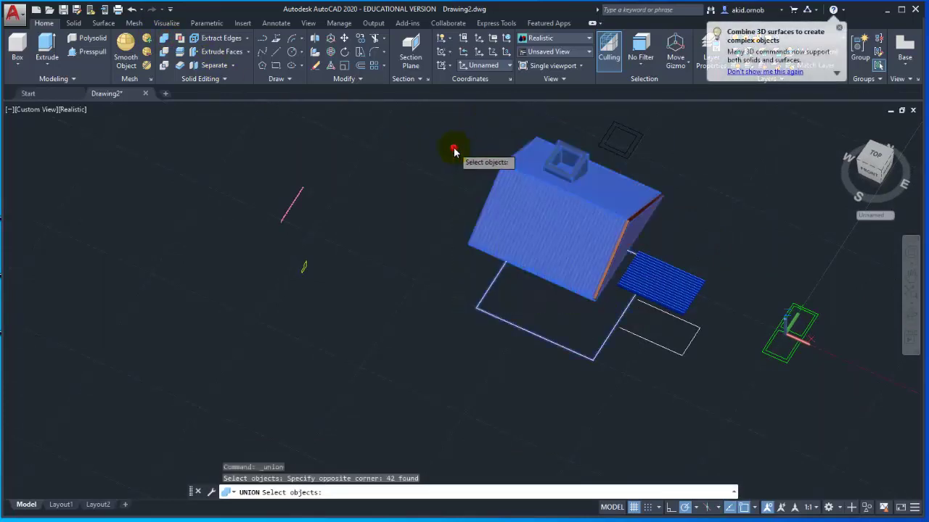
pyautogui.click(681, 210)
pyautogui.click(585, 183)
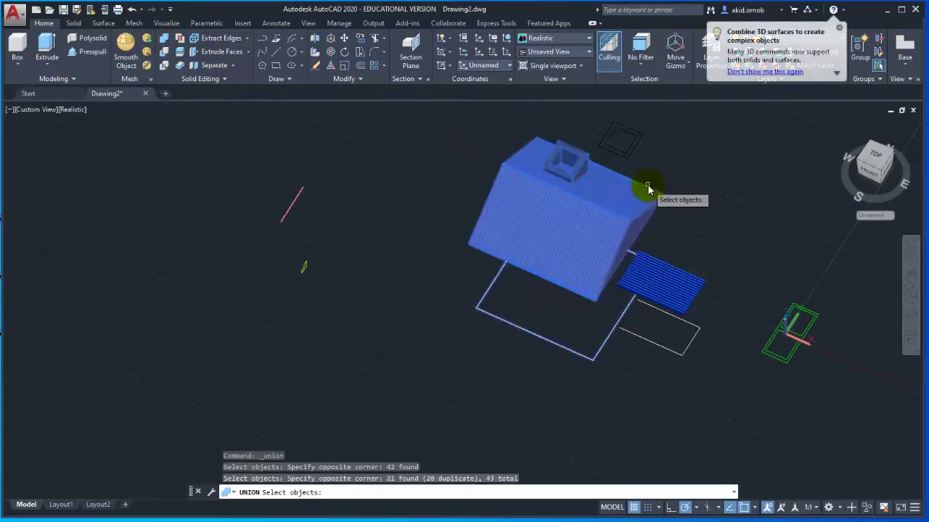
pyautogui.press('Return')
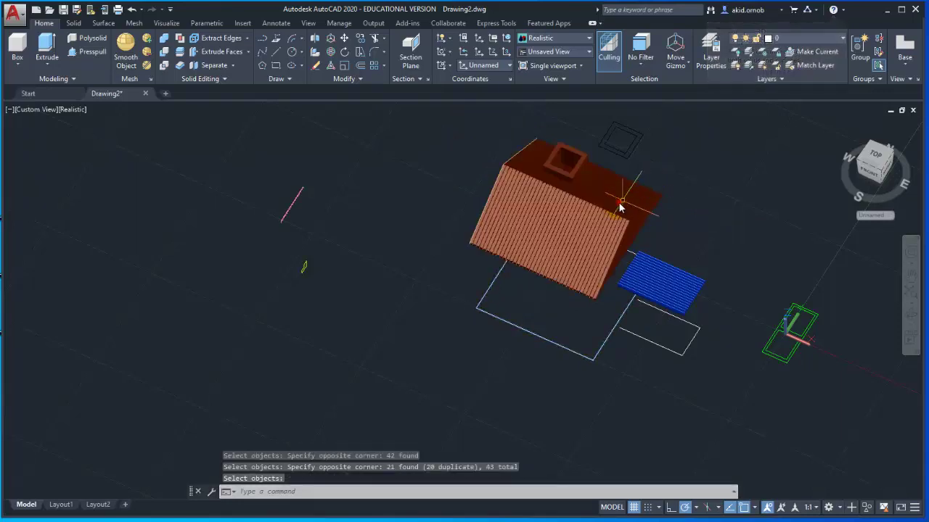
pyautogui.click(606, 200)
# - Inspect the blue awning roof, then reframe the view to show both roofs
pyautogui.press('Escape')
pyautogui.scroll(2, 676, 269)
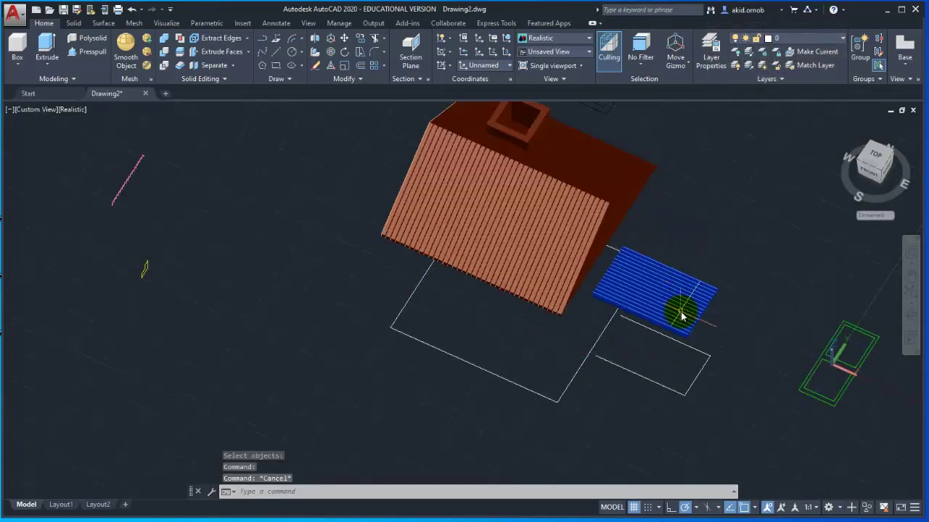
pyautogui.scroll(1, 674, 301)
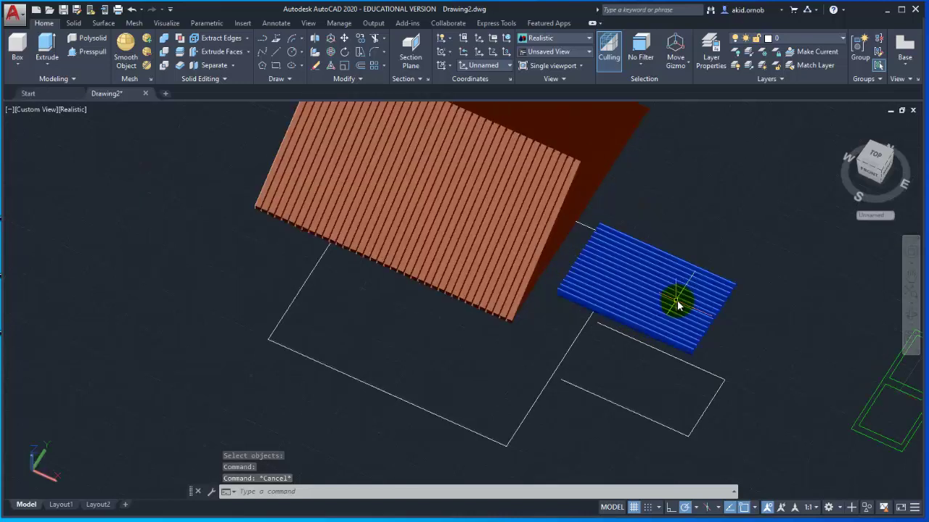
pyautogui.scroll(2, 674, 301)
pyautogui.click(689, 296)
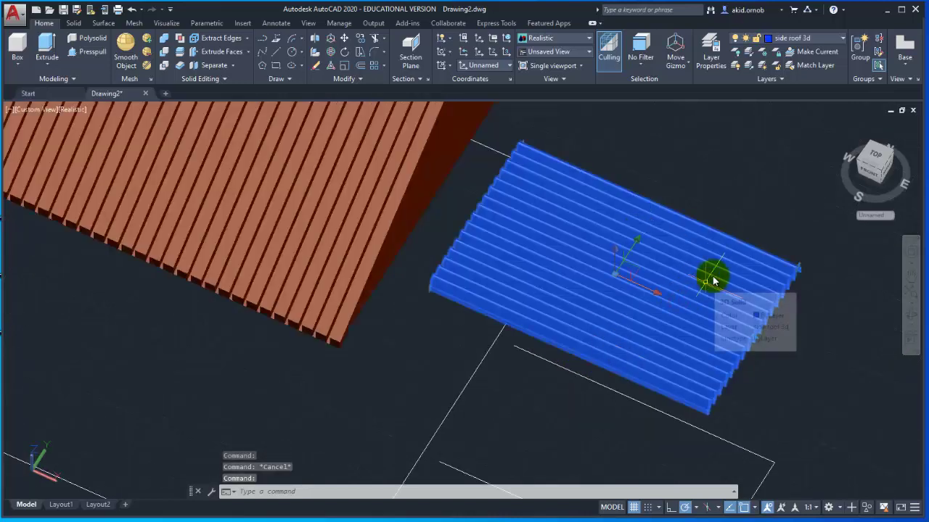
pyautogui.press('Escape')
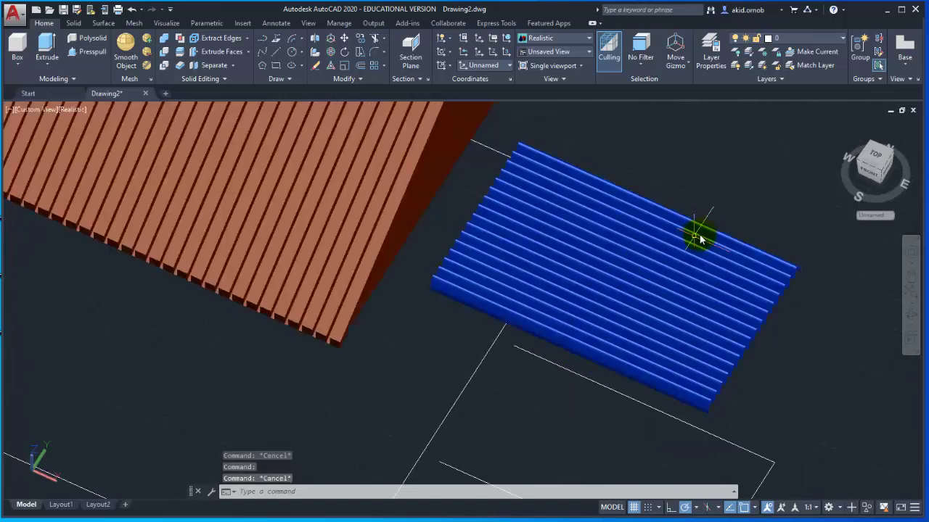
pyautogui.scroll(-1, 730, 176)
pyautogui.scroll(-1, 655, 242)
pyautogui.scroll(-1, 670, 229)
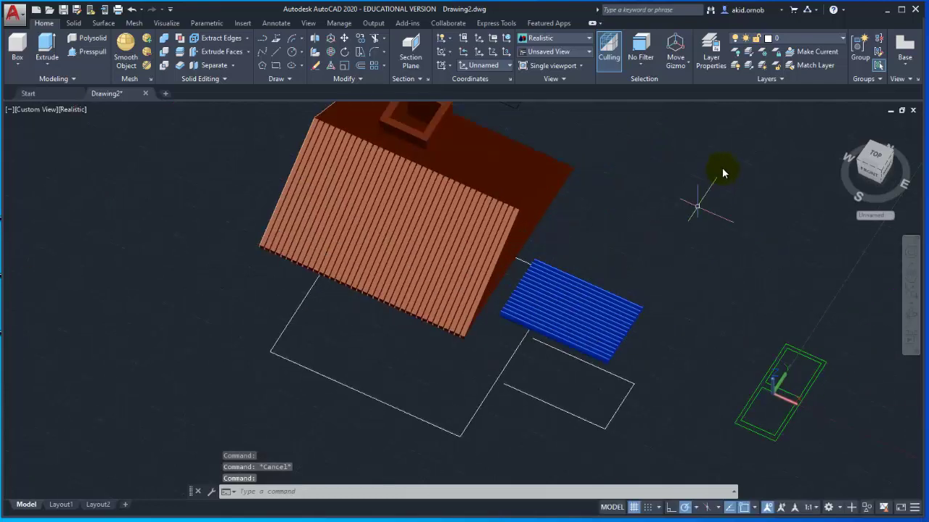
pyautogui.moveTo(721, 173); pyautogui.dragTo(695, 209, button='middle')
# - Turn off the main roof 3d layer and turn on the wall 3d layer
pyautogui.click(812, 38)
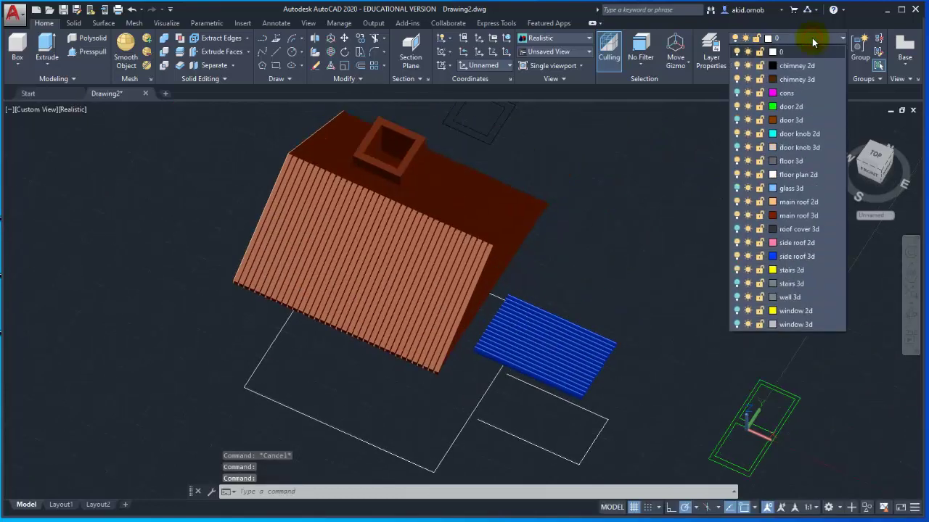
pyautogui.click(737, 79)
pyautogui.click(737, 80)
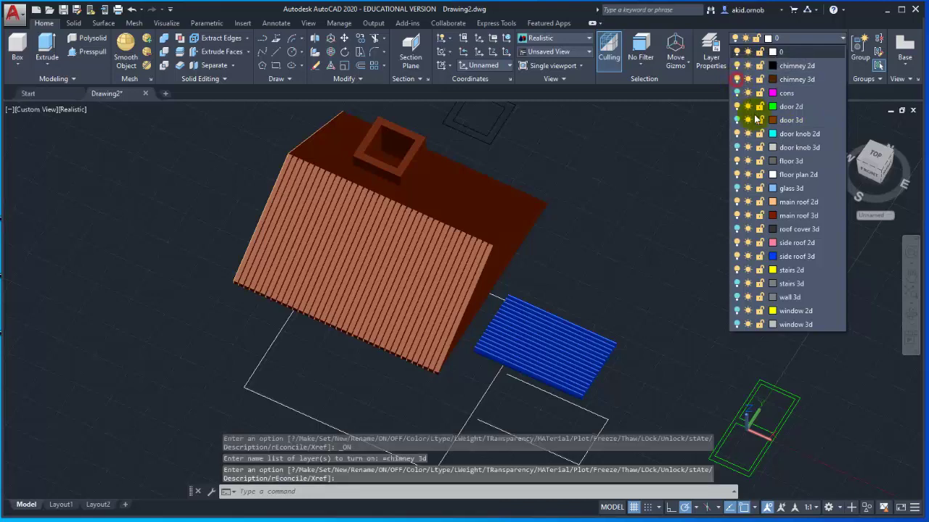
pyautogui.click(738, 216)
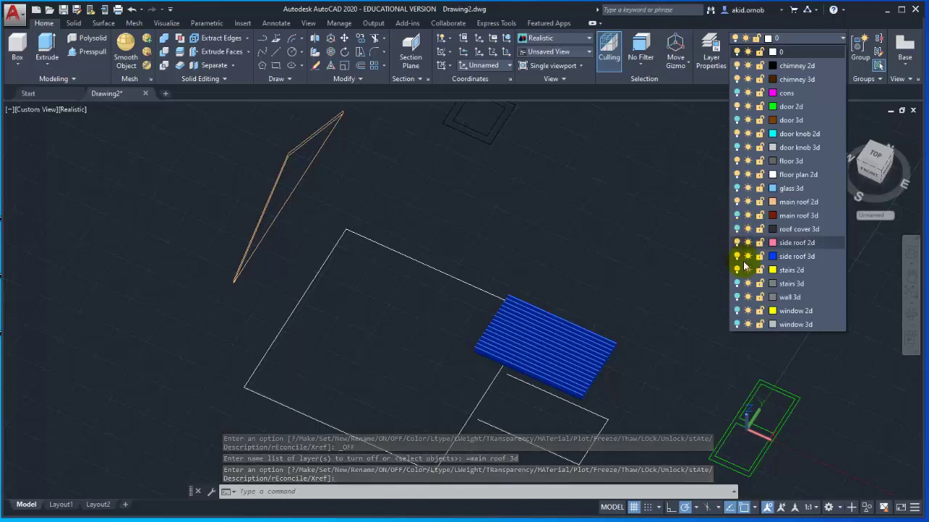
pyautogui.click(737, 298)
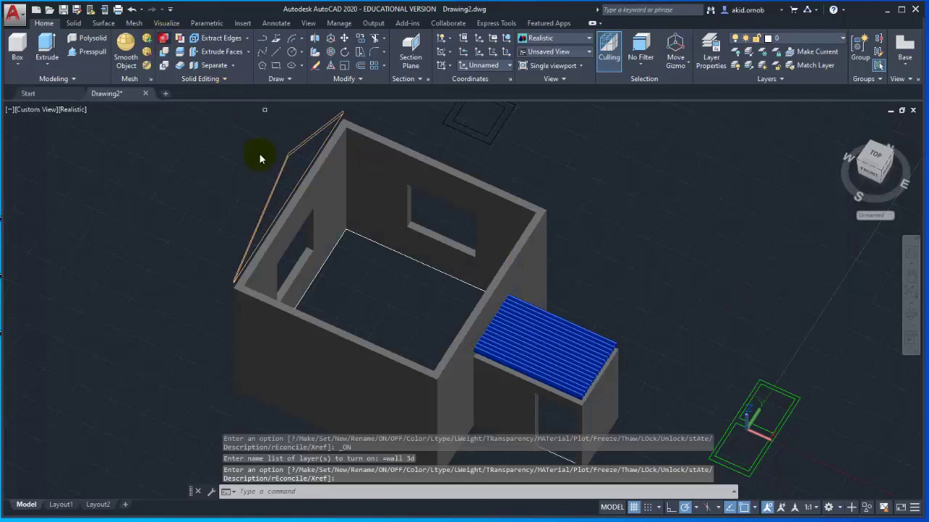
# - Start a union on the walls, then cancel it
pyautogui.click(164, 38)
pyautogui.click(363, 362)
pyautogui.press('Escape')
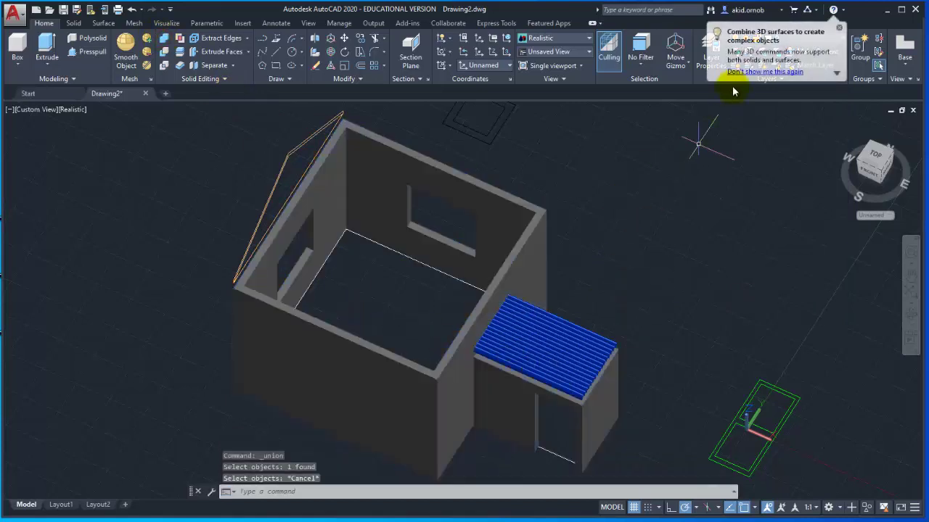
pyautogui.click(842, 29)
# - Turn off the wall 3d layer, turn on door 3d, and inspect a door piece
pyautogui.click(803, 39)
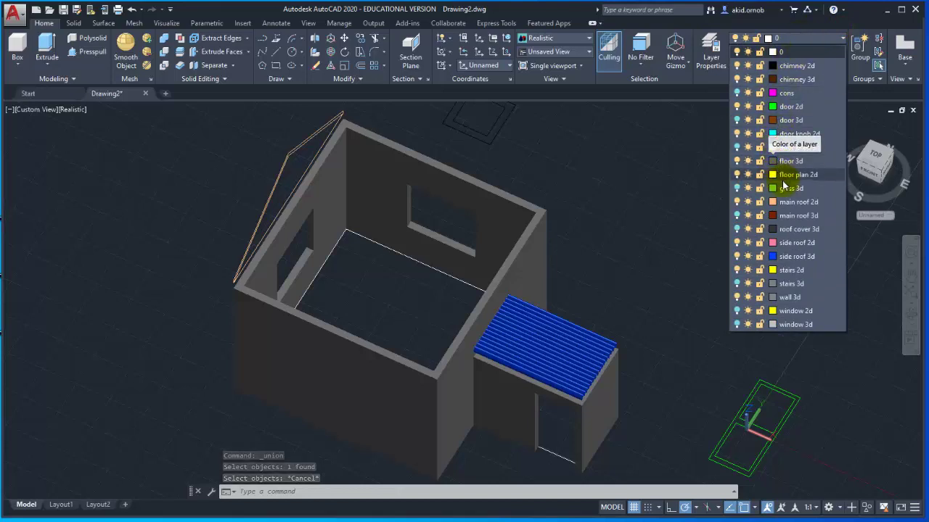
pyautogui.click(737, 297)
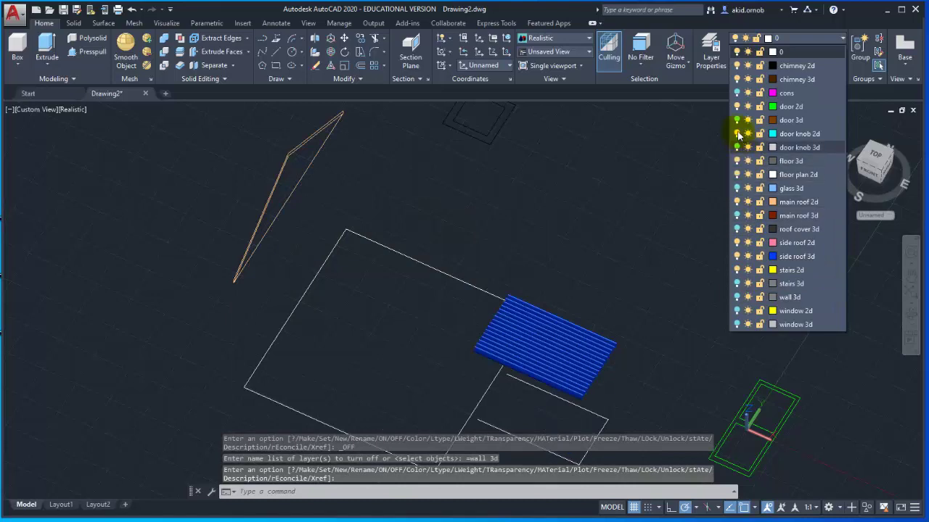
pyautogui.click(737, 120)
pyautogui.scroll(3, 613, 305)
pyautogui.scroll(-2, 607, 232)
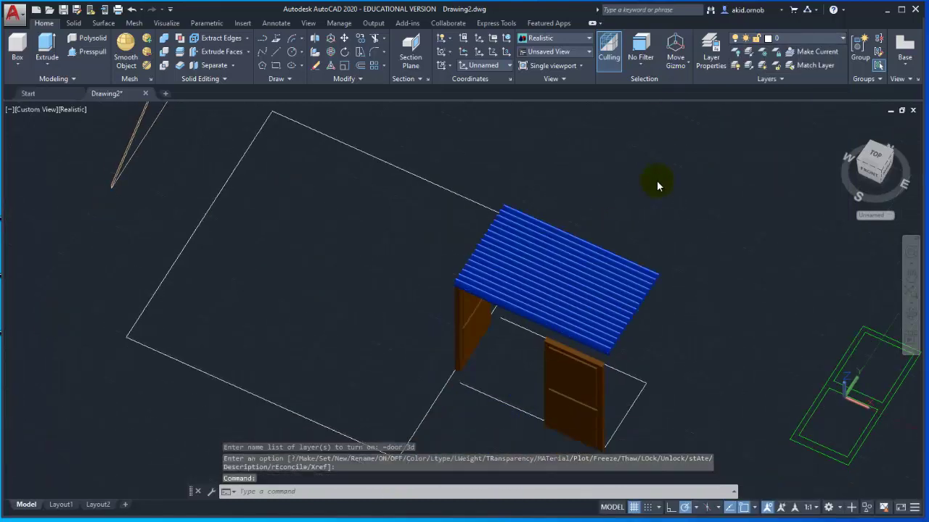
pyautogui.scroll(-1, 657, 180)
pyautogui.click(595, 305)
pyautogui.press('Escape')
# - Union the two door pieces into one solid
pyautogui.scroll(2, 573, 301)
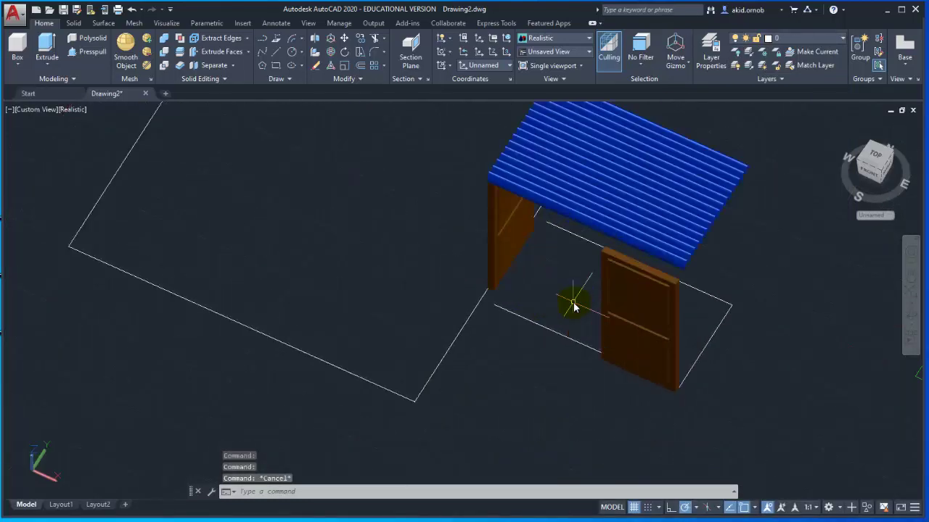
pyautogui.scroll(1, 566, 300)
pyautogui.moveTo(282, 142); pyautogui.dragTo(265, 151, button='middle')
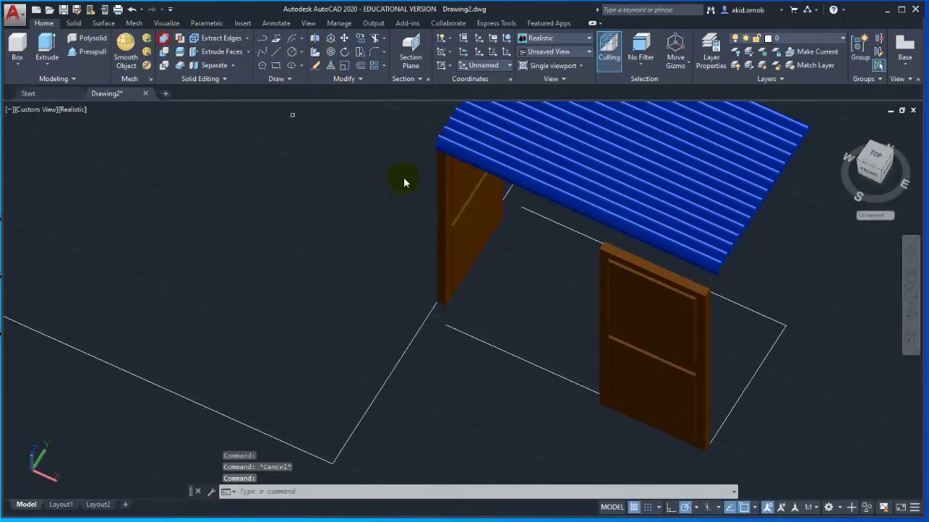
pyautogui.click(439, 191)
pyautogui.click(660, 330)
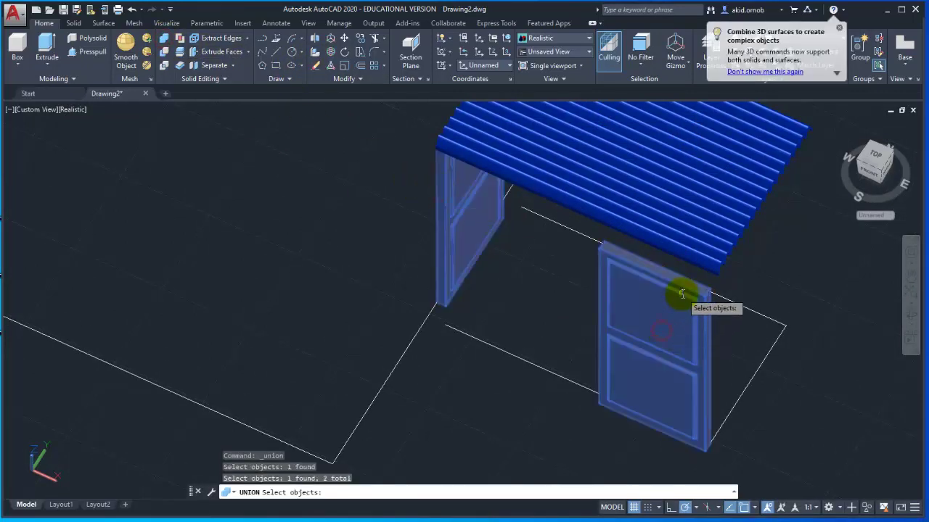
pyautogui.press('Return')
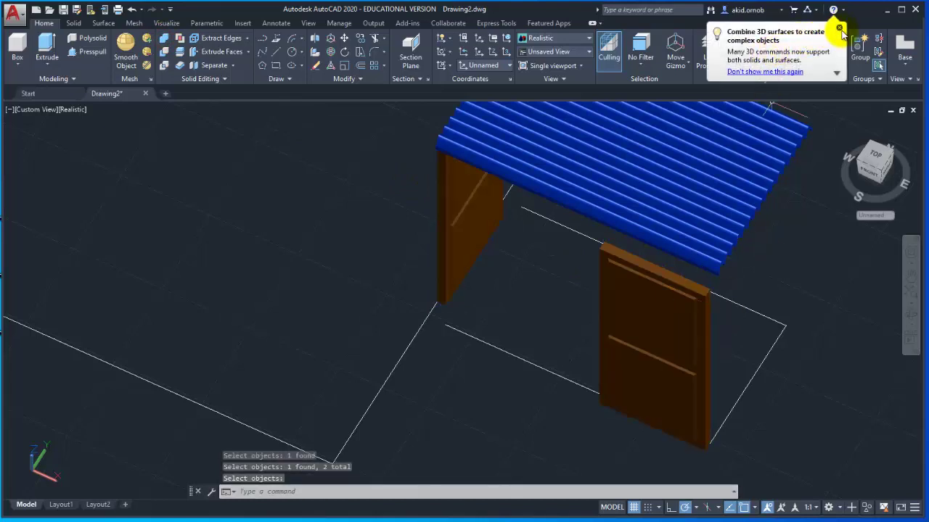
pyautogui.click(840, 29)
# - Turn on the door knob 3d layer
pyautogui.click(822, 42)
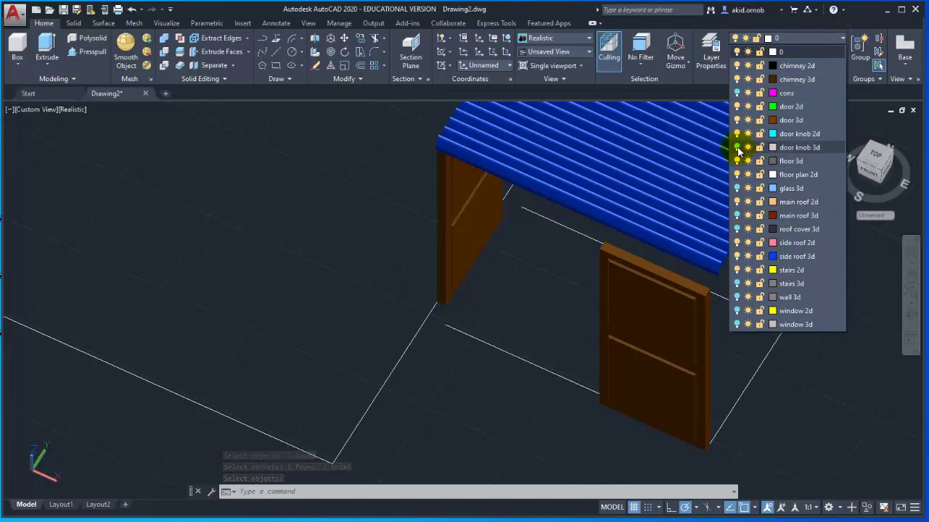
pyautogui.click(736, 147)
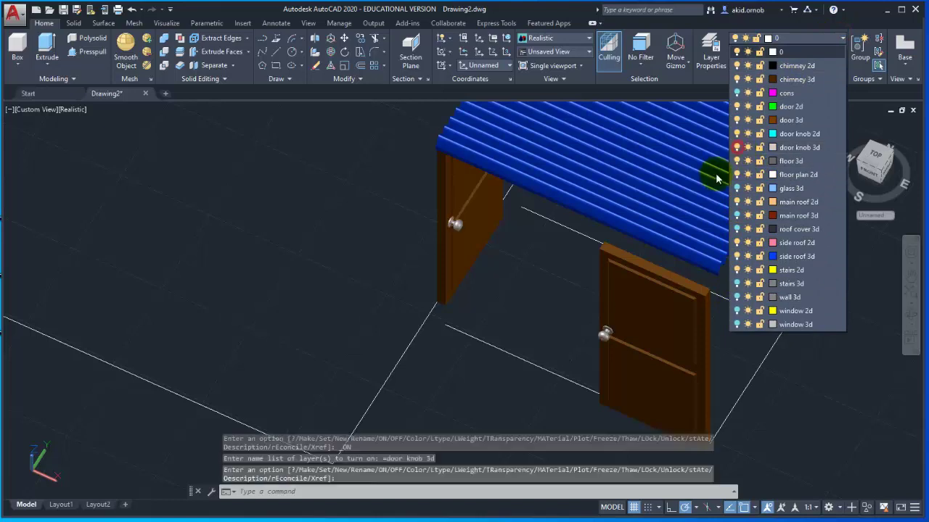
pyautogui.click(165, 41)
# - Union the left and right door knobs into one solid
pyautogui.click(165, 42)
pyautogui.scroll(2, 455, 229)
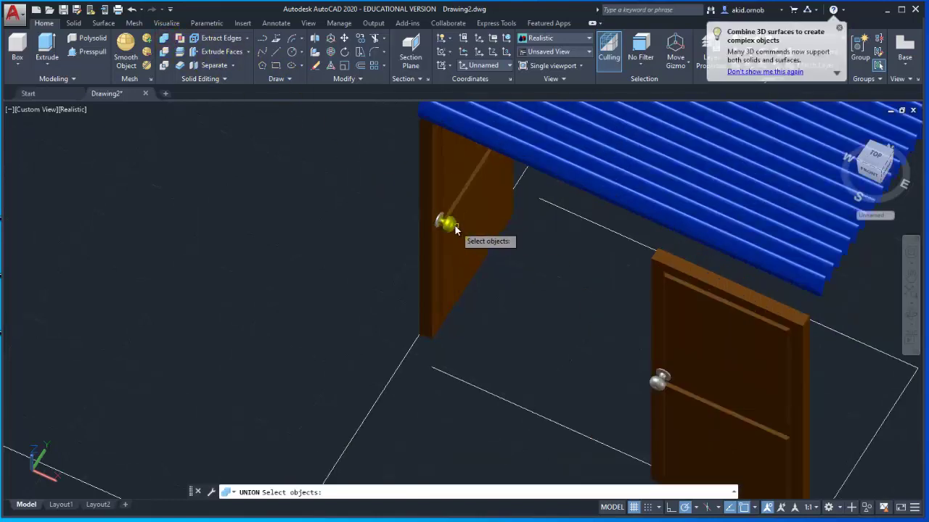
pyautogui.click(448, 224)
pyautogui.click(660, 385)
pyautogui.press('Return')
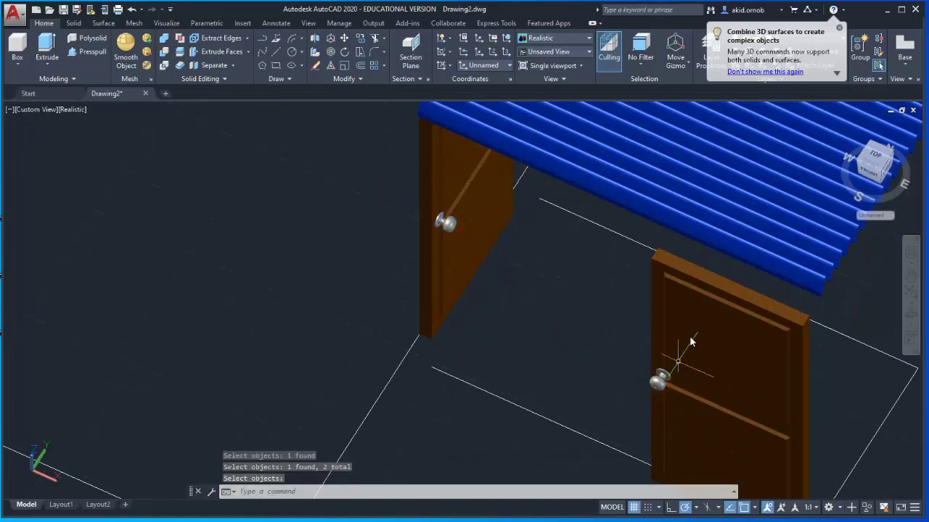
pyautogui.click(838, 28)
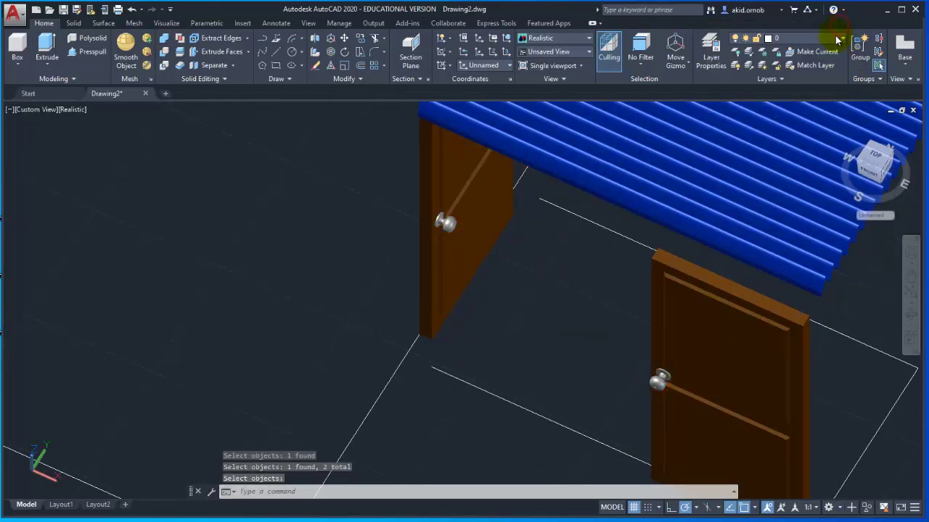
# - Turn off the door knob 3d and door 3d layers; turn on window 3d and glass 3d
pyautogui.click(838, 39)
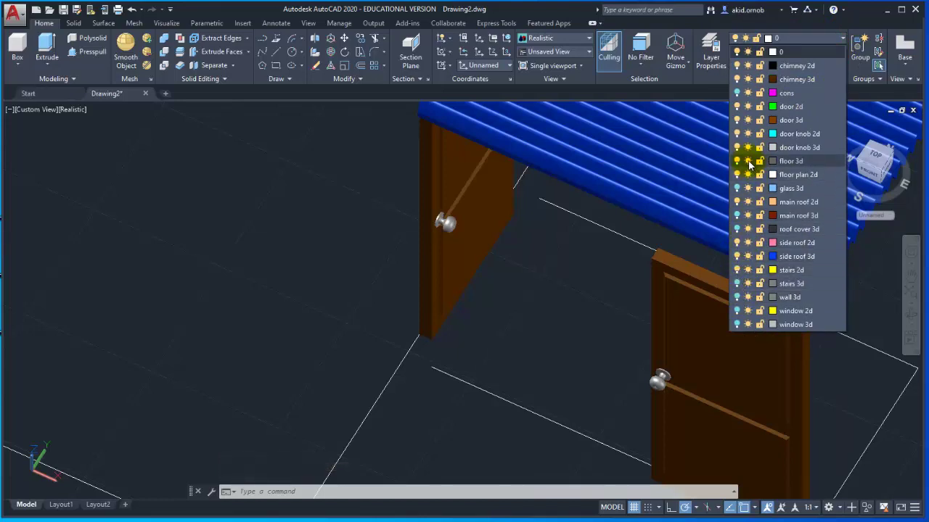
pyautogui.click(738, 149)
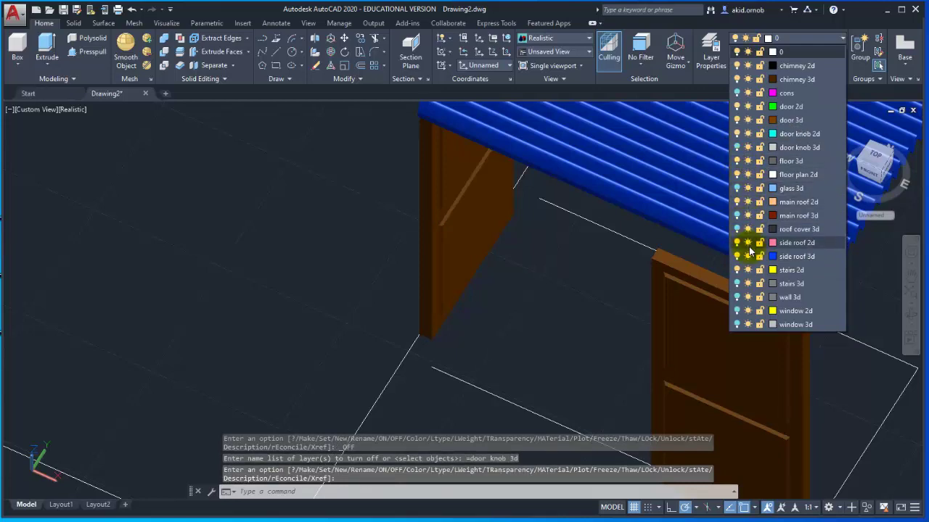
pyautogui.click(738, 121)
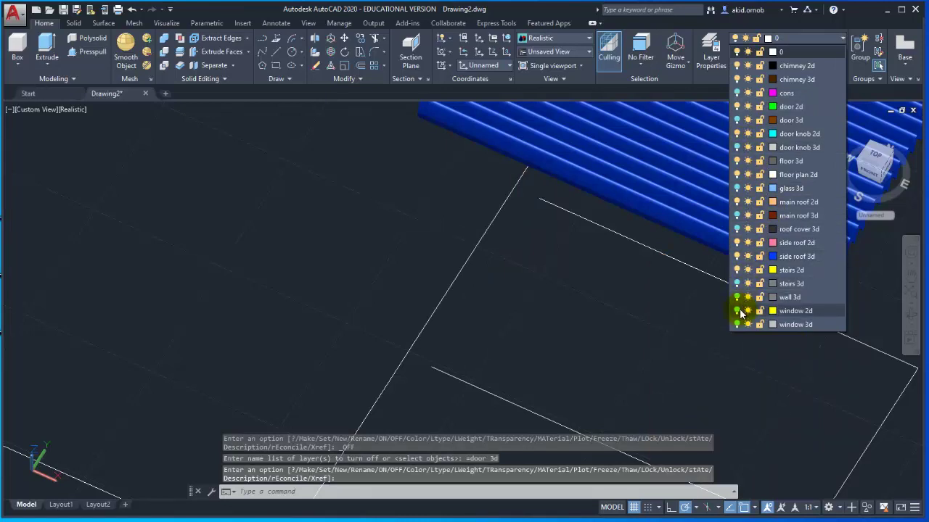
pyautogui.click(737, 324)
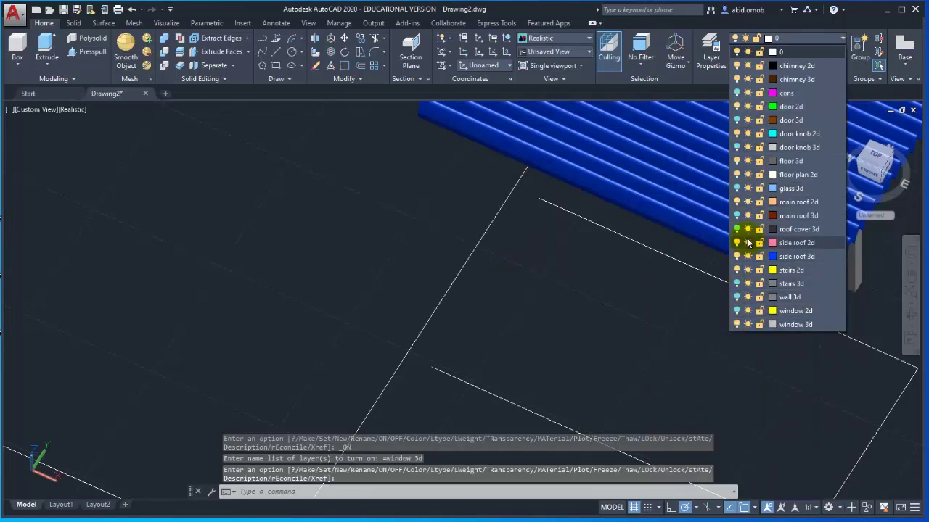
pyautogui.click(737, 188)
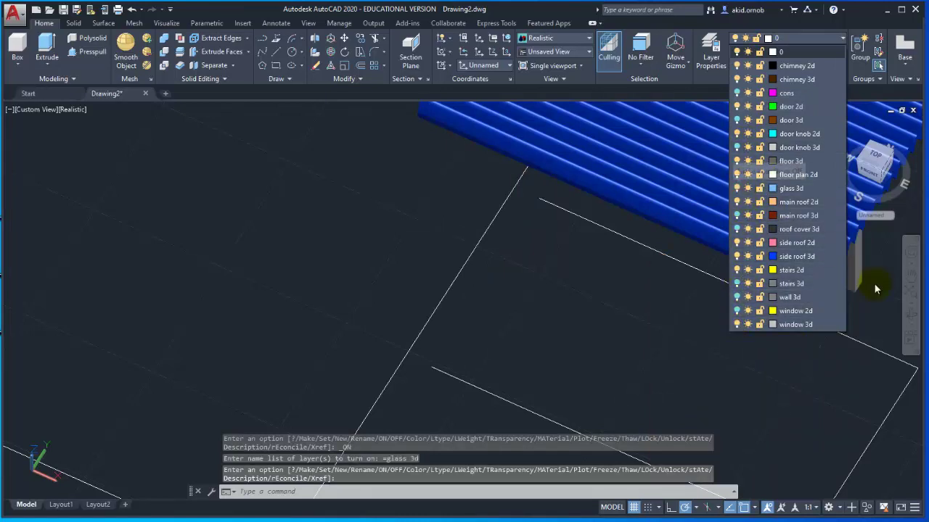
pyautogui.click(916, 317)
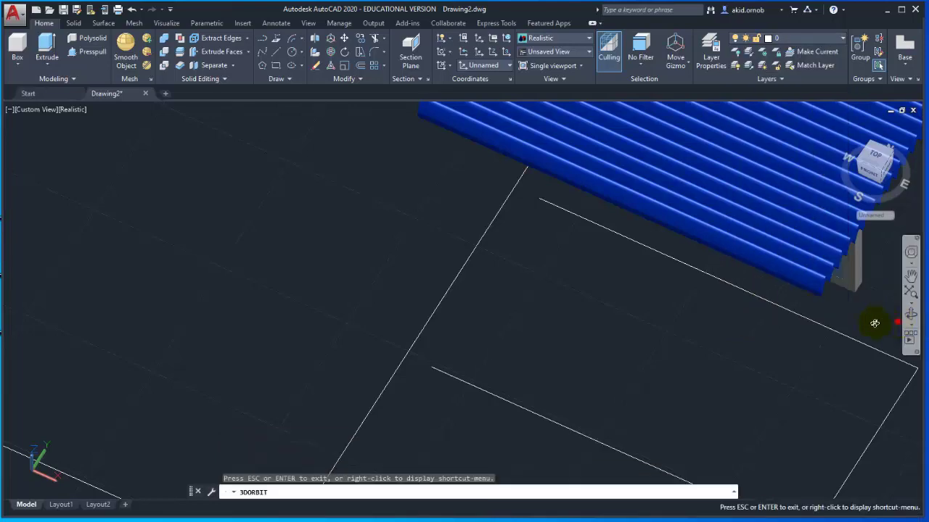
# - Orbit to the windows and union three window solids, including the right-hand and back windows
pyautogui.moveTo(875, 322)
pyautogui.mouseDown()
pyautogui.moveTo(689, 275)
pyautogui.moveTo(481, 245)
pyautogui.mouseUp()
pyautogui.scroll(-2, 689, 275)
pyautogui.scroll(-2, 678, 277)
pyautogui.press('Escape')
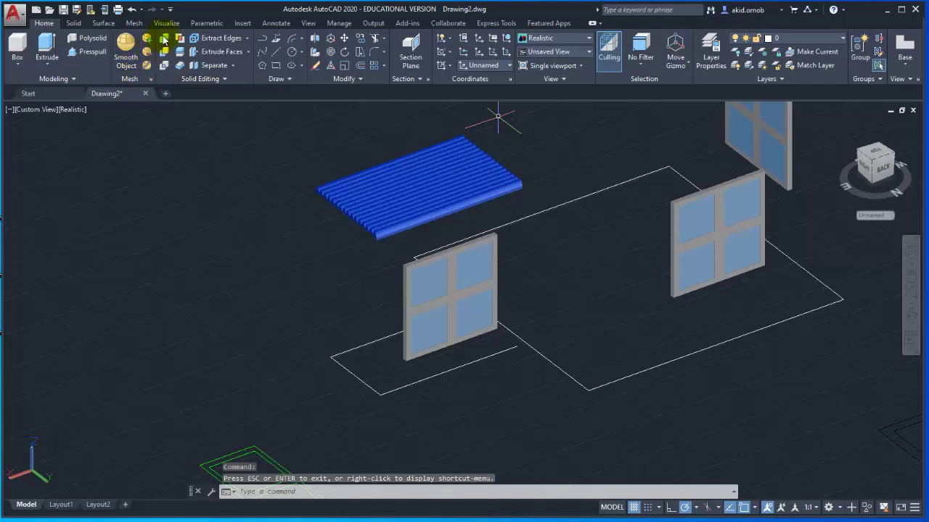
pyautogui.click(466, 277)
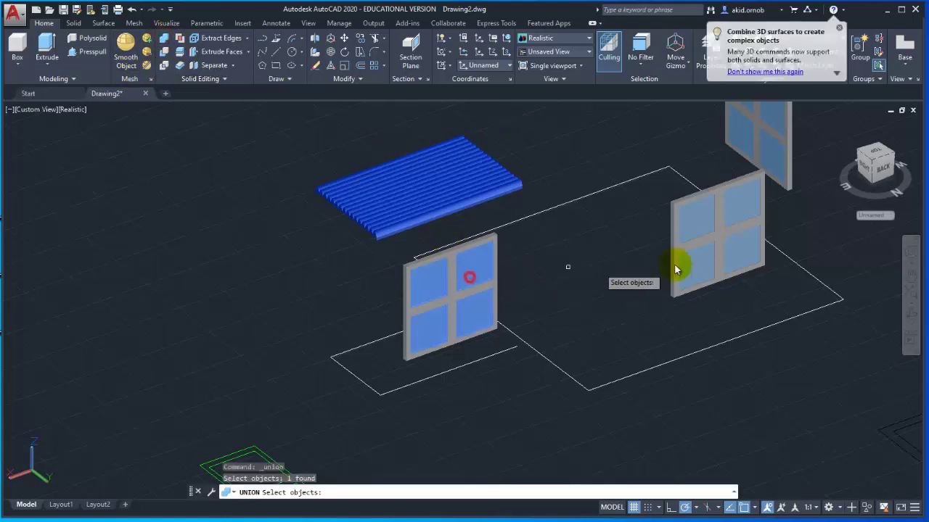
pyautogui.click(703, 219)
pyautogui.click(772, 158)
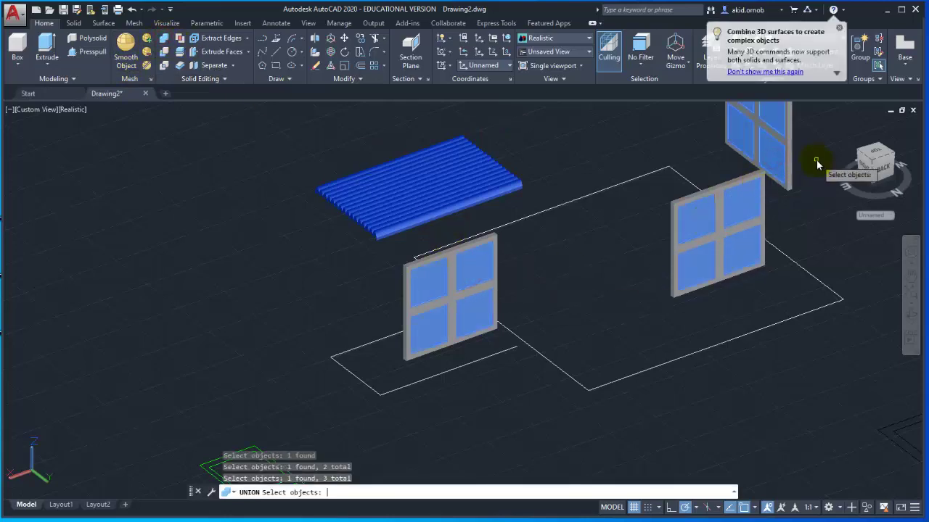
pyautogui.press('Return')
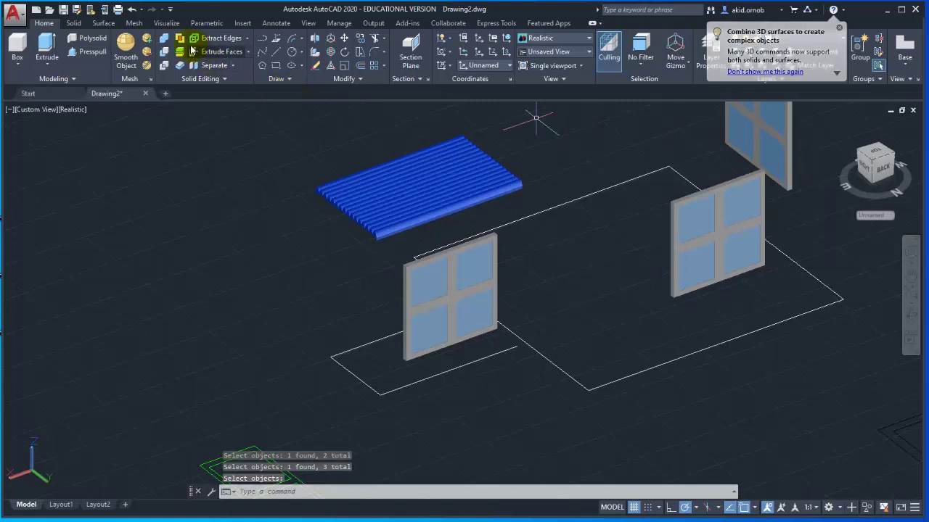
# - Union the front, right-hand and one more window frame in a second union
pyautogui.click(146, 38)
pyautogui.scroll(3, 406, 244)
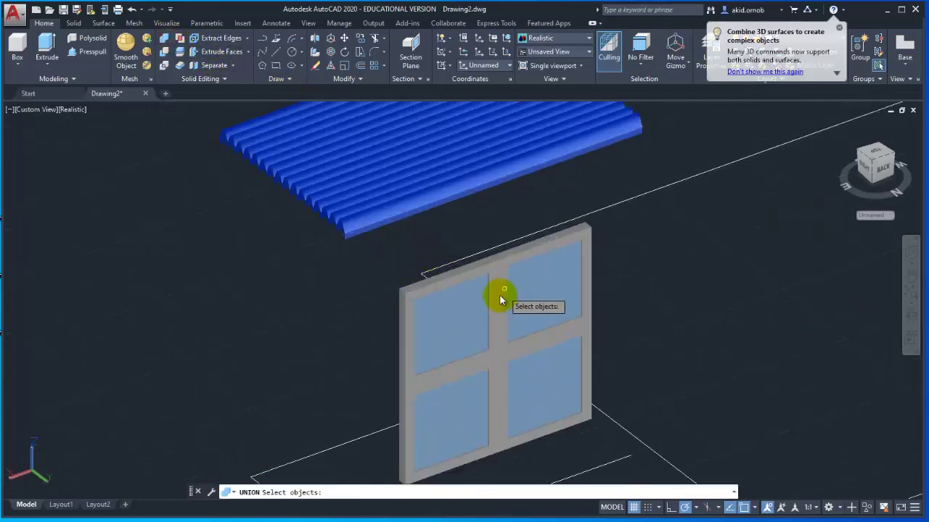
pyautogui.click(490, 284)
pyautogui.scroll(-3, 438, 285)
pyautogui.scroll(3, 638, 265)
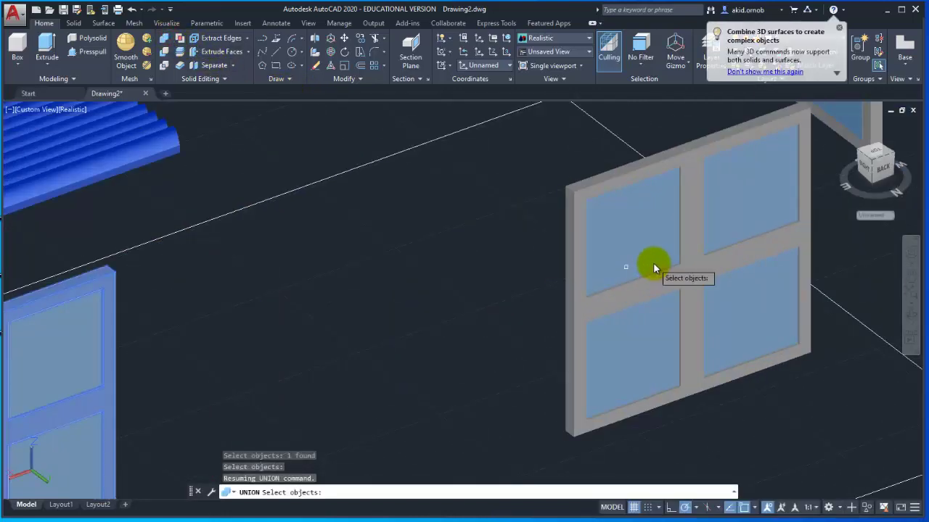
pyautogui.click(698, 271)
pyautogui.scroll(-3, 508, 276)
pyautogui.scroll(4, 625, 283)
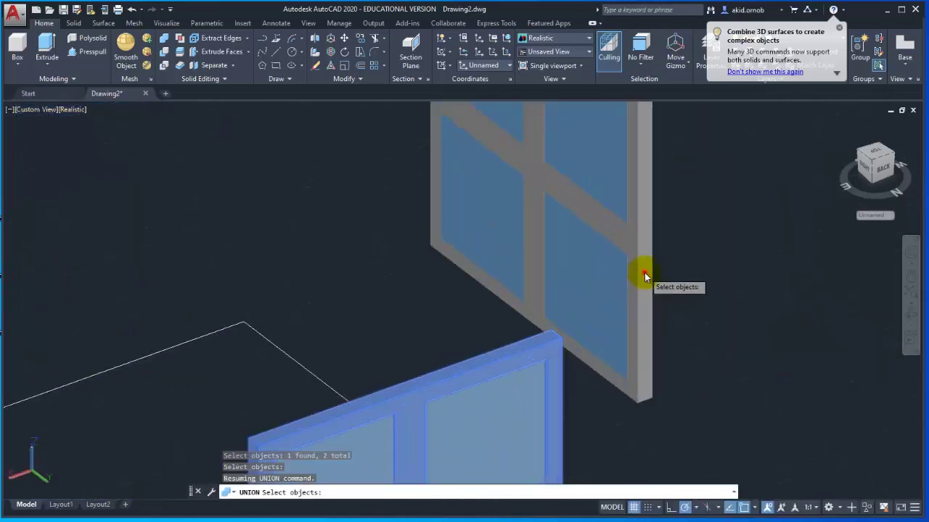
pyautogui.click(644, 275)
pyautogui.scroll(-3, 665, 253)
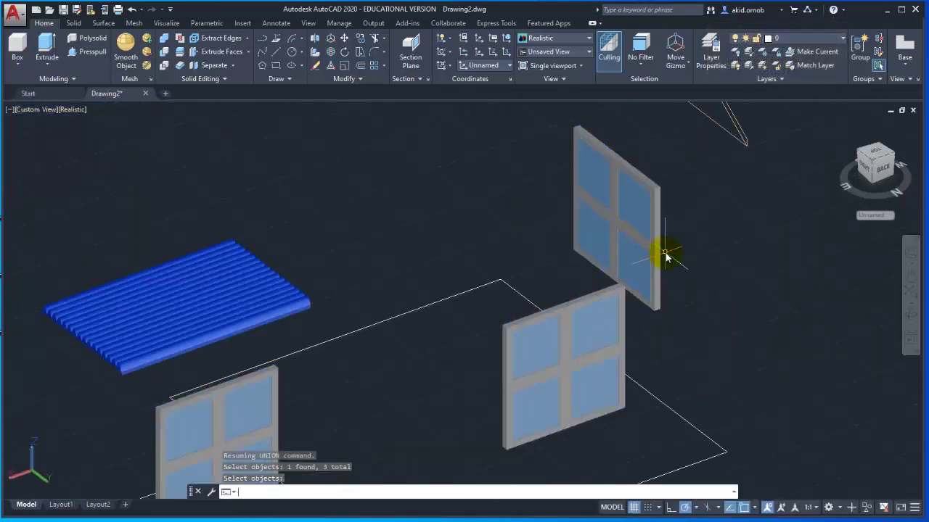
pyautogui.scroll(-3, 665, 255)
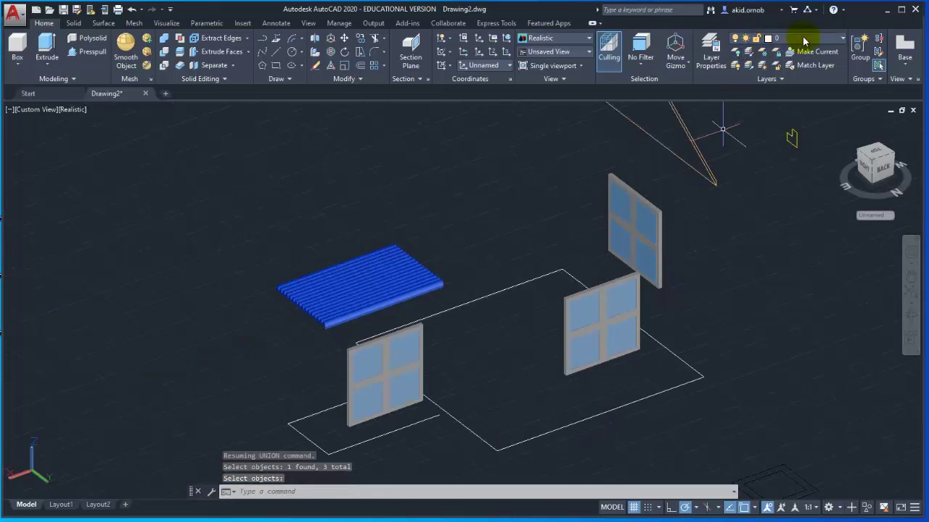
# - Turn off chimney 2d and door 2d; turn on door 3d, chimney 3d and roof cover 3d
pyautogui.click(798, 39)
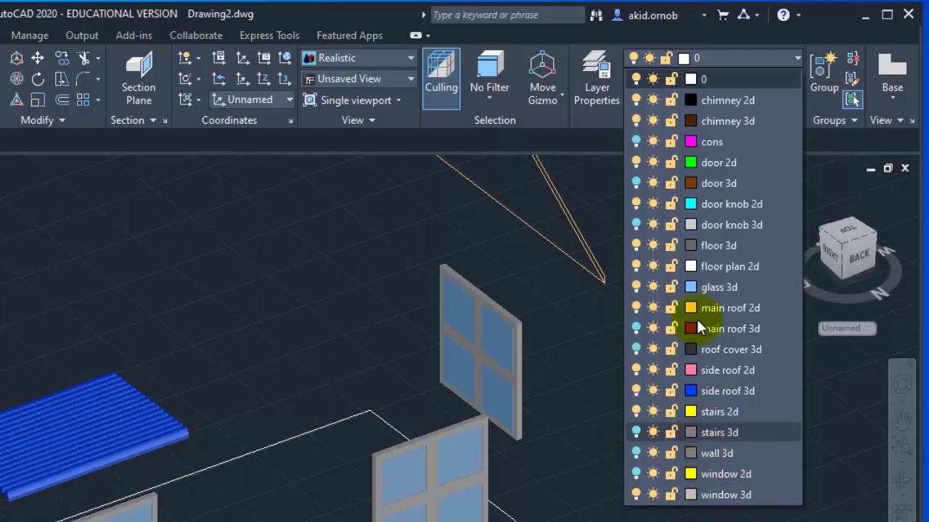
pyautogui.click(638, 99)
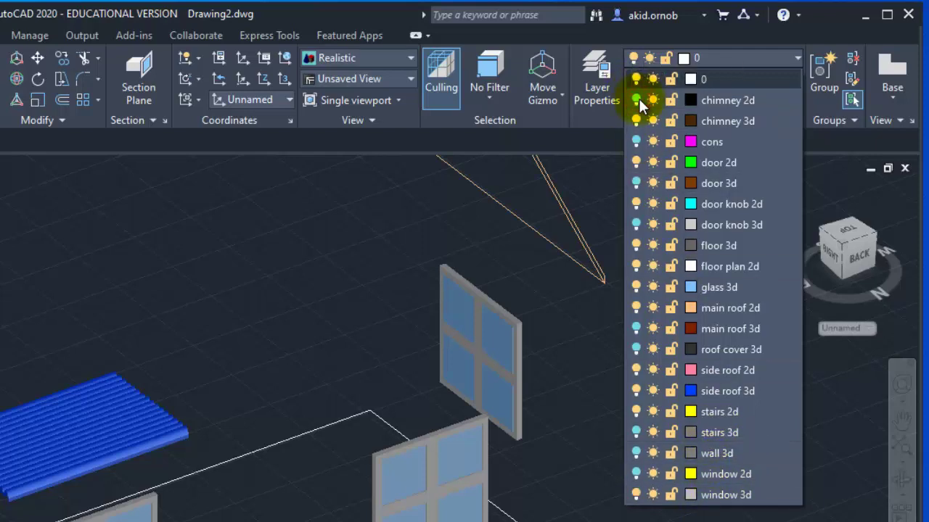
pyautogui.click(636, 163)
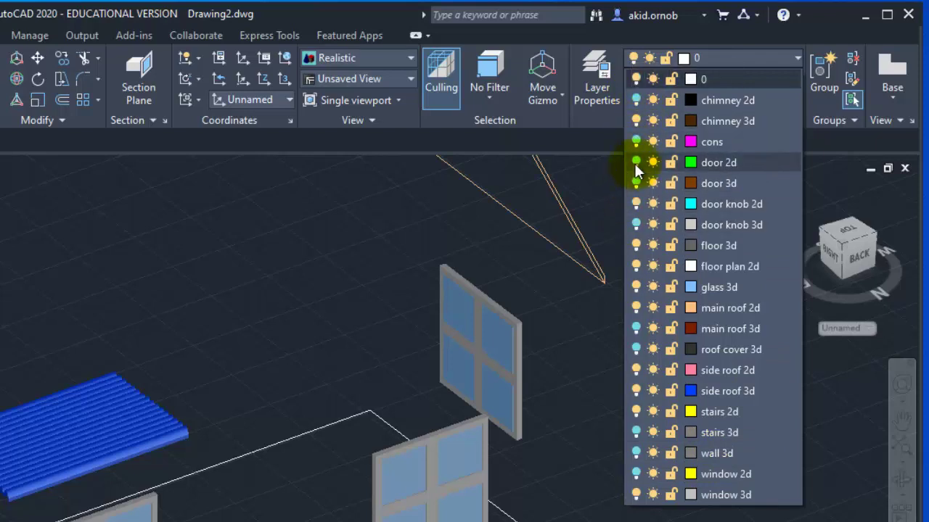
pyautogui.click(636, 182)
pyautogui.click(636, 122)
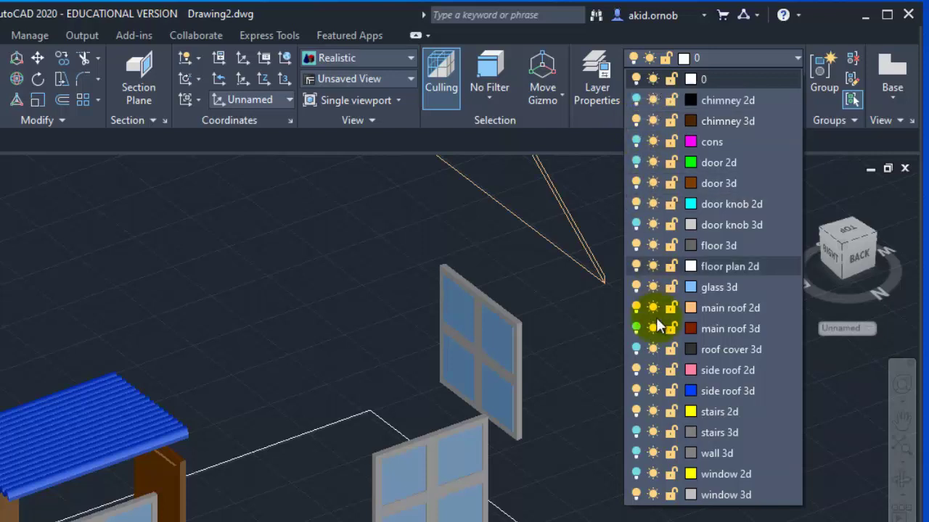
pyautogui.click(636, 349)
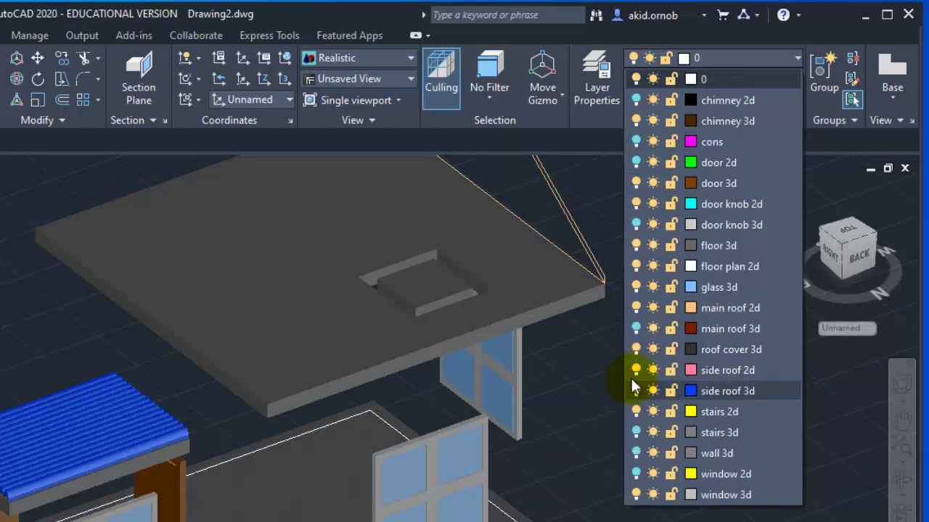
# - Show the main roof, wall and stairs 3D layers and hide the floor plan, main roof, side roof and stairs 2D layers
pyautogui.click(636, 329)
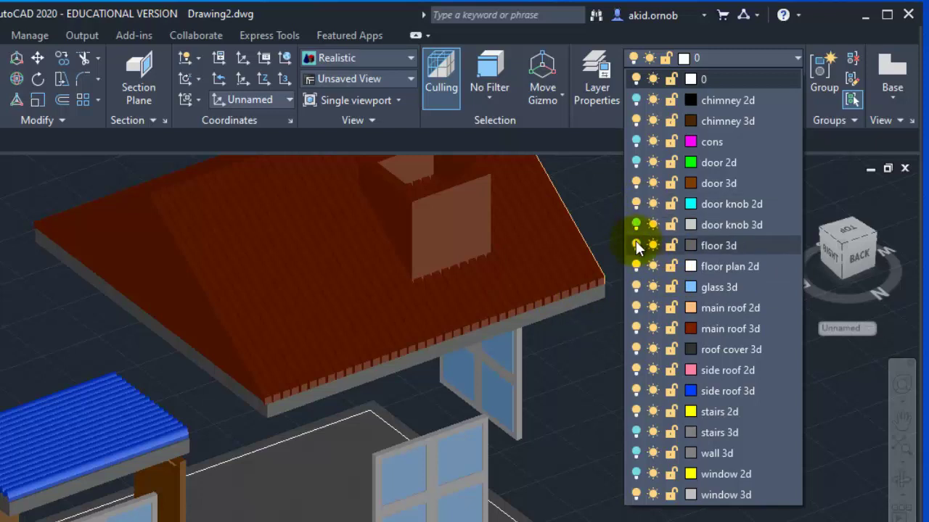
pyautogui.click(636, 203)
pyautogui.click(630, 264)
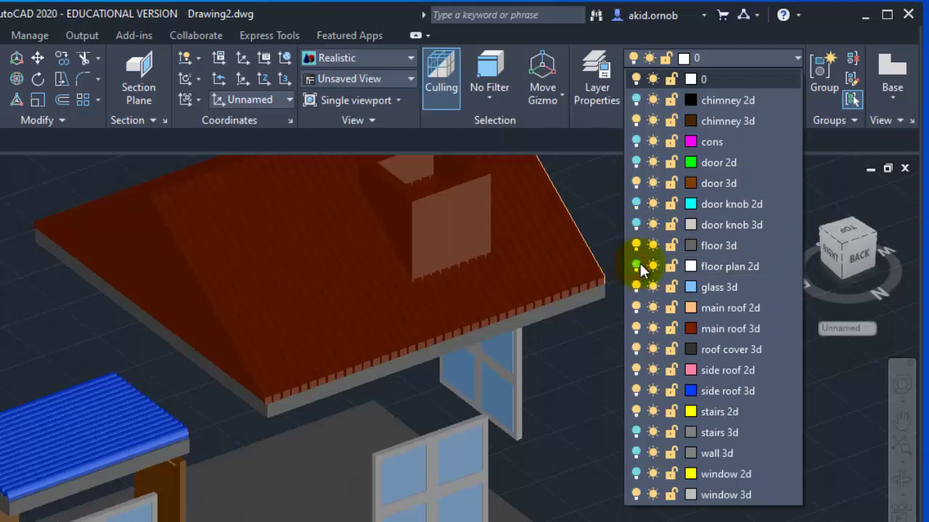
pyautogui.click(633, 306)
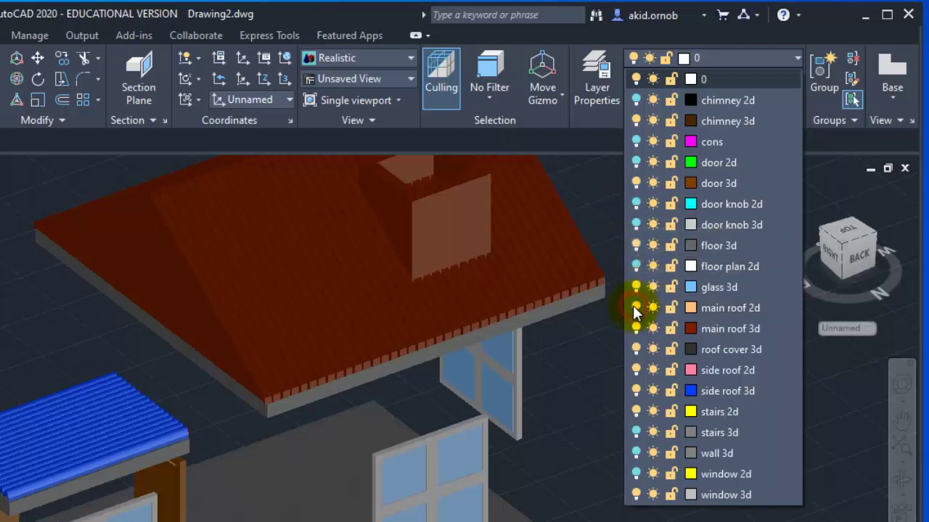
pyautogui.click(636, 372)
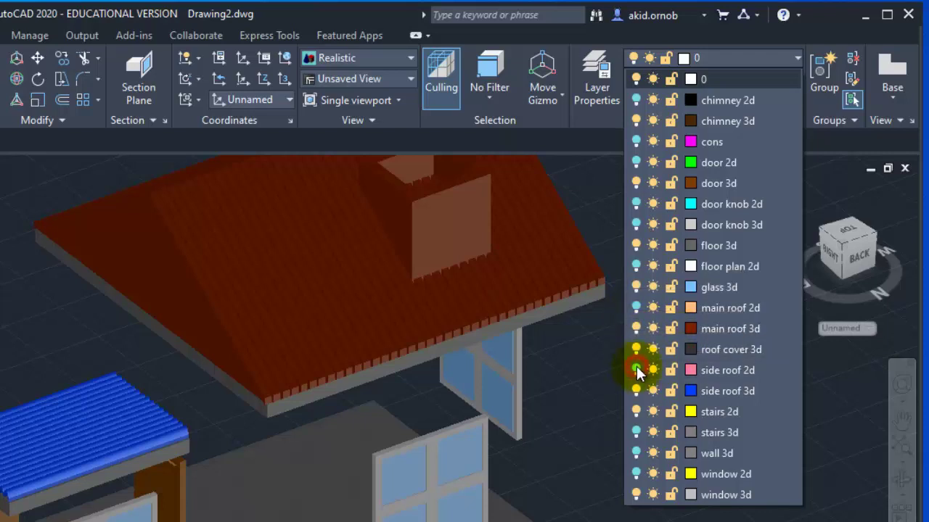
pyautogui.click(633, 409)
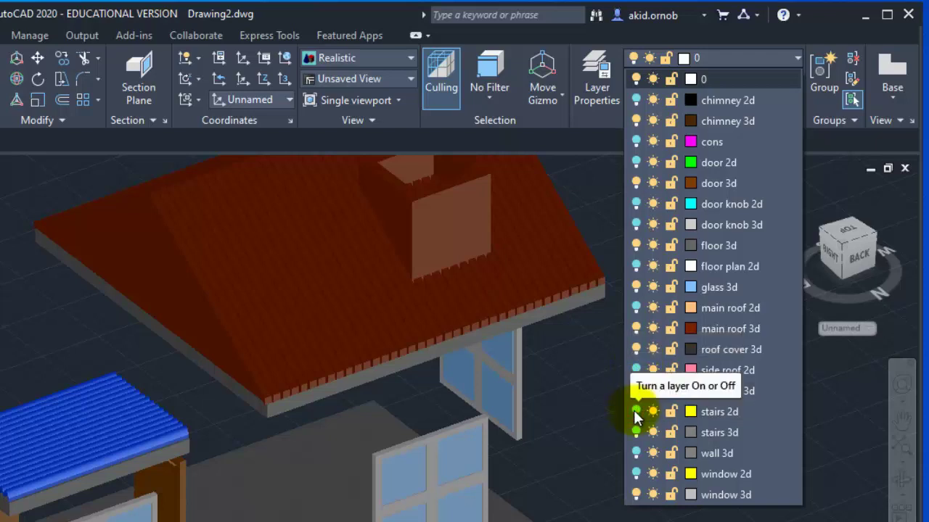
pyautogui.click(634, 453)
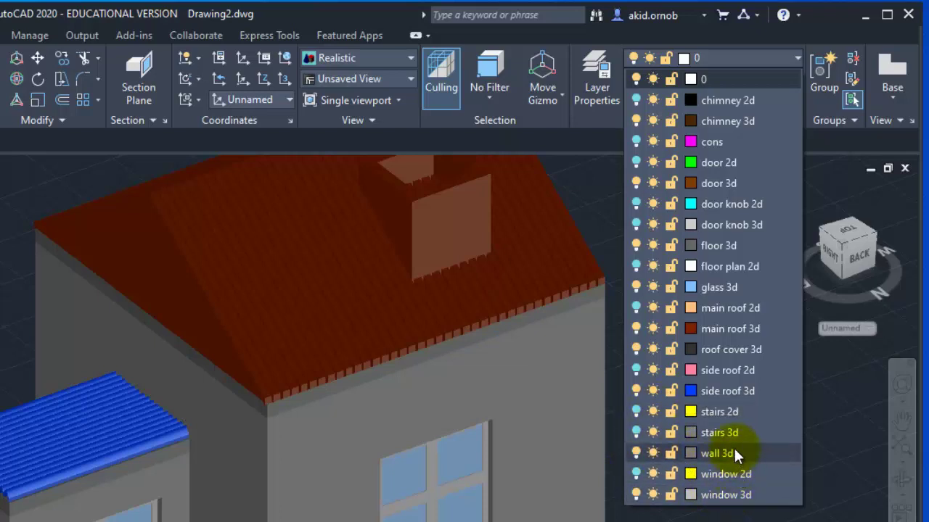
pyautogui.click(636, 432)
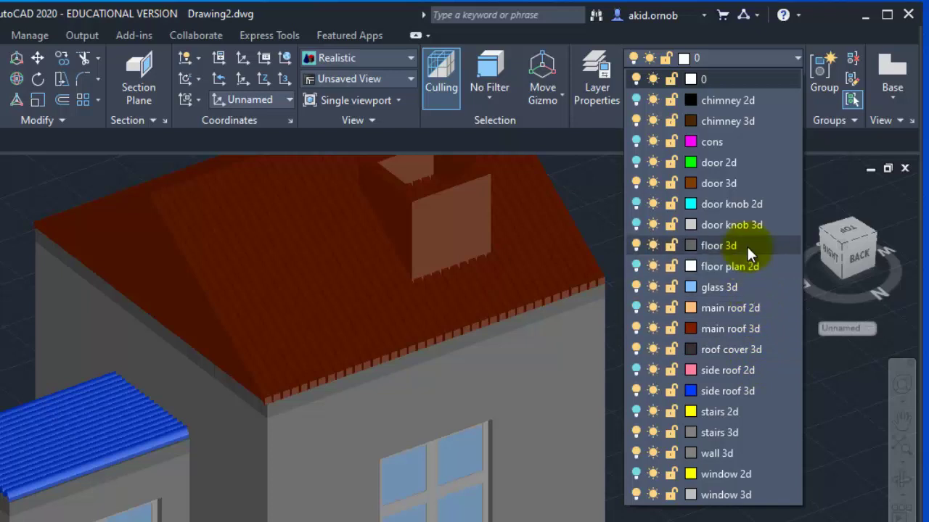
# - Orbit the house so its front door faces the viewer
pyautogui.click(635, 225)
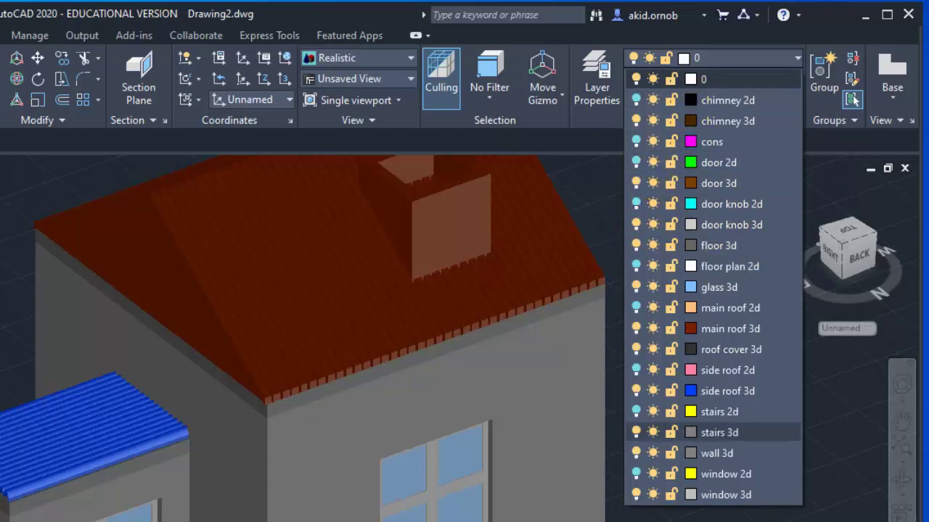
pyautogui.click(901, 478)
pyautogui.moveTo(621, 404)
pyautogui.mouseDown()
pyautogui.moveTo(798, 286)
pyautogui.moveTo(621, 317)
pyautogui.moveTo(631, 310)
pyautogui.moveTo(538, 263)
pyautogui.moveTo(446, 303)
pyautogui.moveTo(462, 256)
pyautogui.mouseUp()
# - Open the Materials Browser with MATERIALS and search the library for 'wall'
pyautogui.press('Escape')
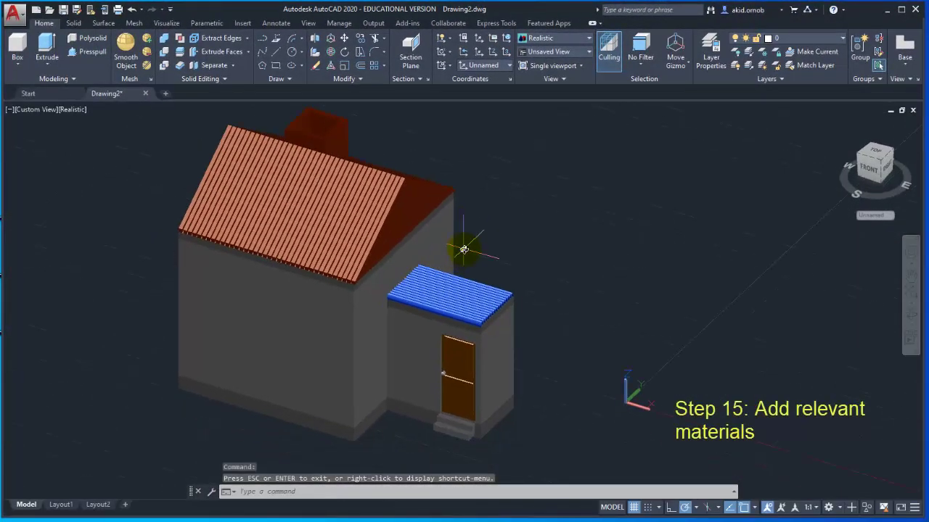
pyautogui.write('mqt')
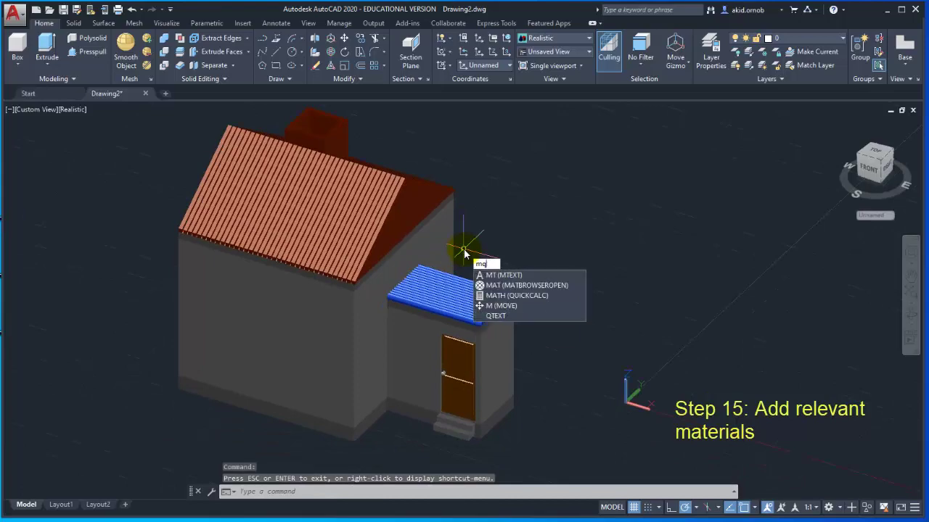
pyautogui.write('erial')
pyautogui.press('Return')
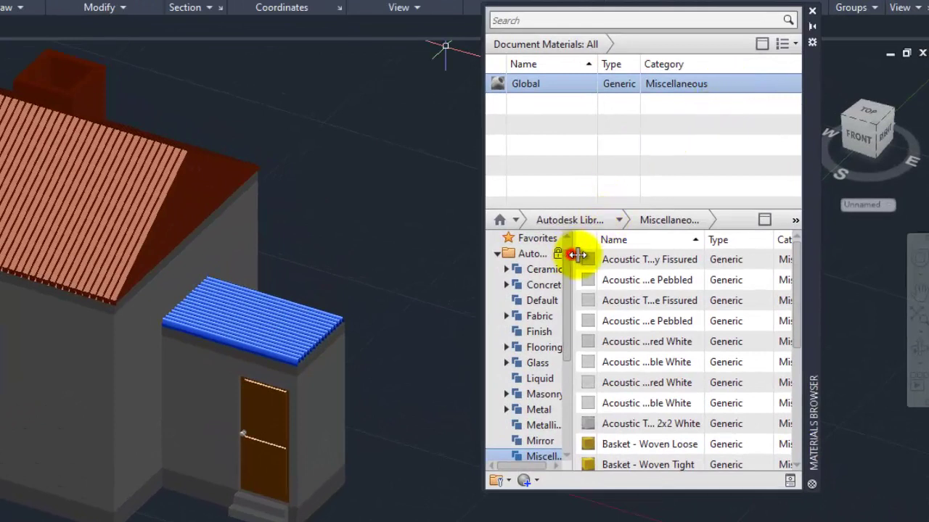
pyautogui.moveTo(566, 250); pyautogui.dragTo(586, 254)
pyautogui.write('wall')
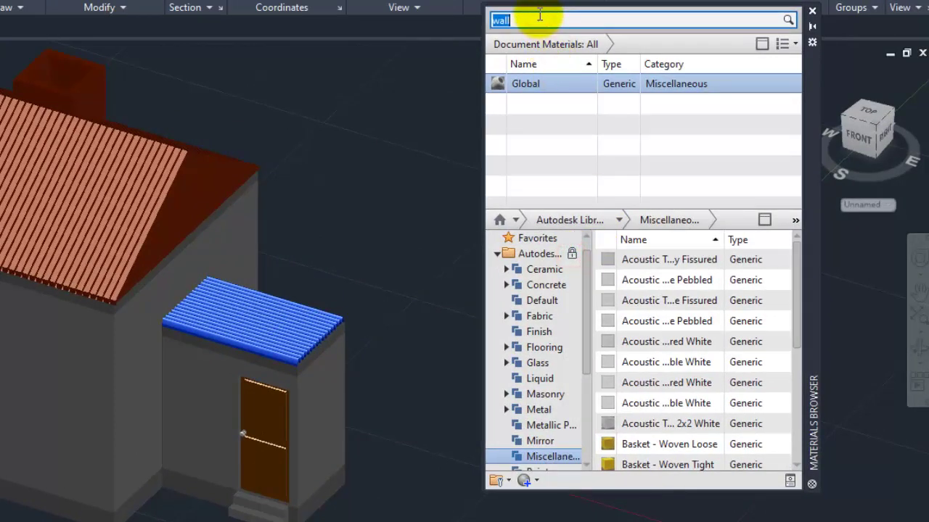
pyautogui.press('Return')
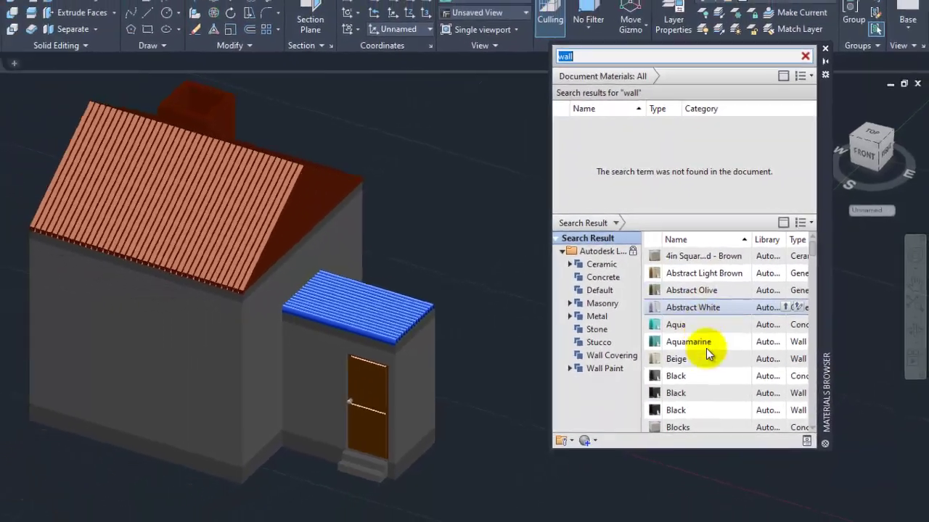
# - Apply the Beige wall paint material to the house walls
pyautogui.scroll(-1, 740, 338)
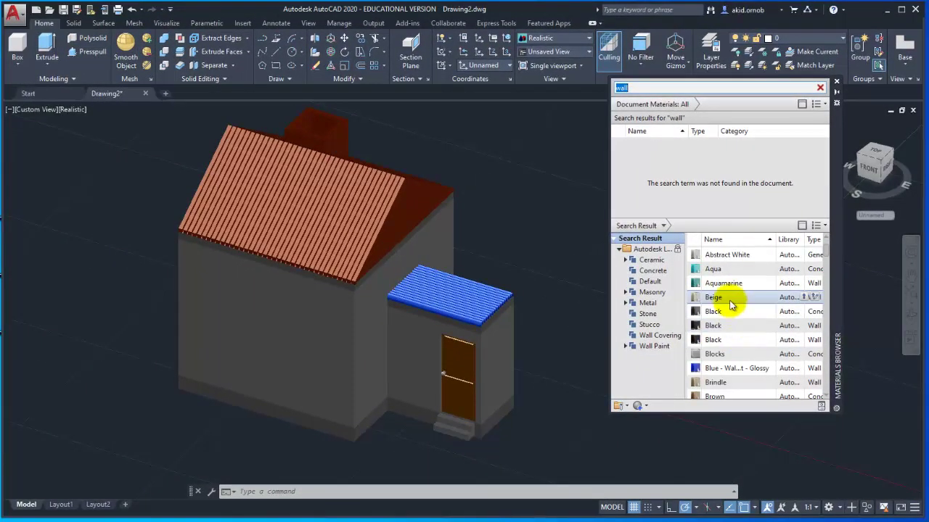
pyautogui.moveTo(730, 305); pyautogui.dragTo(333, 328)
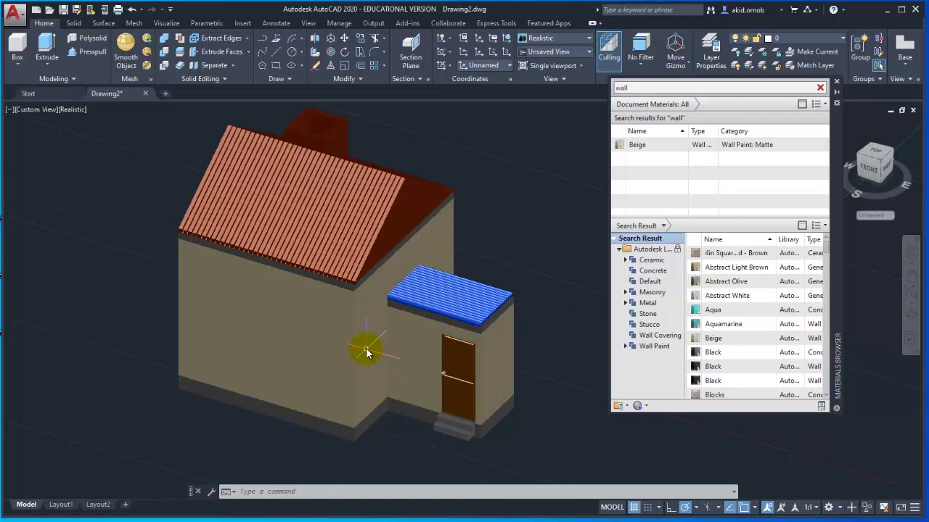
pyautogui.scroll(3, 389, 273)
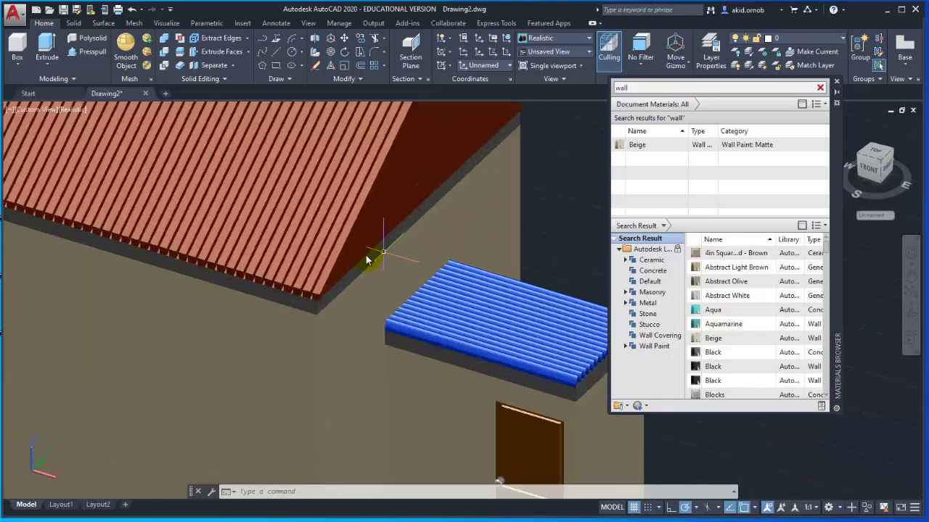
pyautogui.scroll(-3, 400, 248)
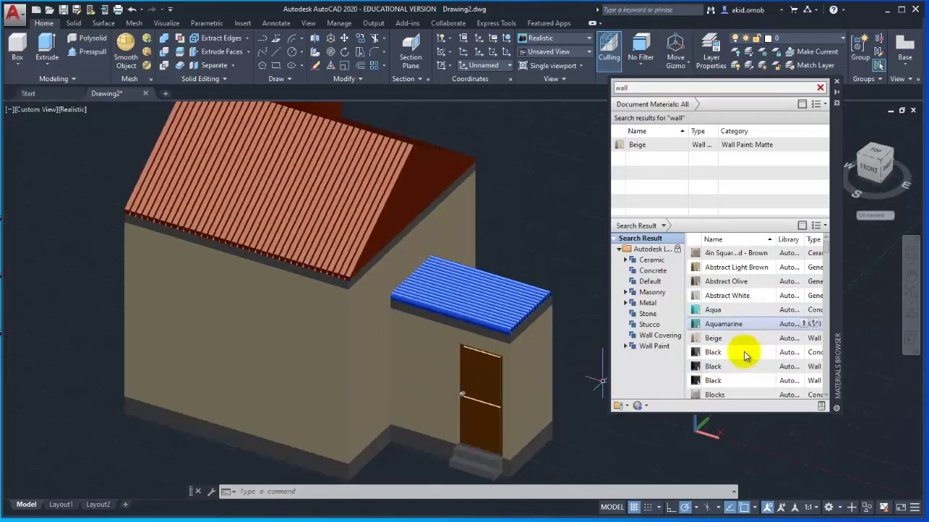
pyautogui.scroll(-1, 742, 355)
pyautogui.scroll(-2, 742, 359)
pyautogui.scroll(-2, 742, 356)
pyautogui.scroll(-2, 742, 353)
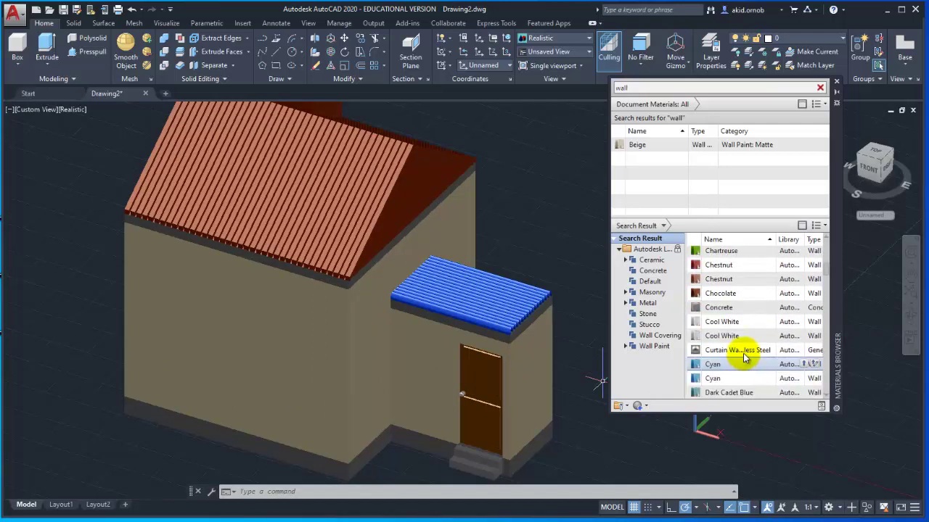
# - Apply the Concrete material to the base of the house
pyautogui.moveTo(751, 311); pyautogui.dragTo(419, 427)
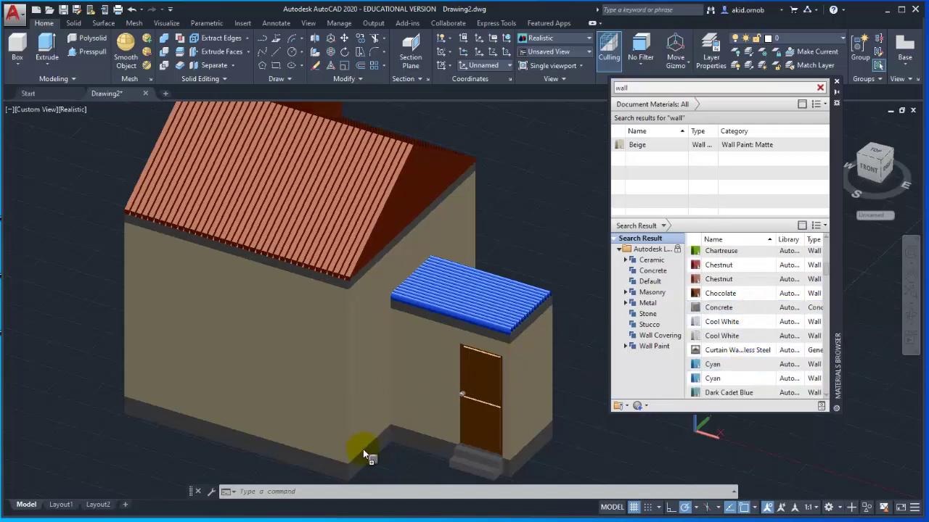
pyautogui.moveTo(367, 459); pyautogui.dragTo(371, 455)
pyautogui.scroll(3, 435, 435)
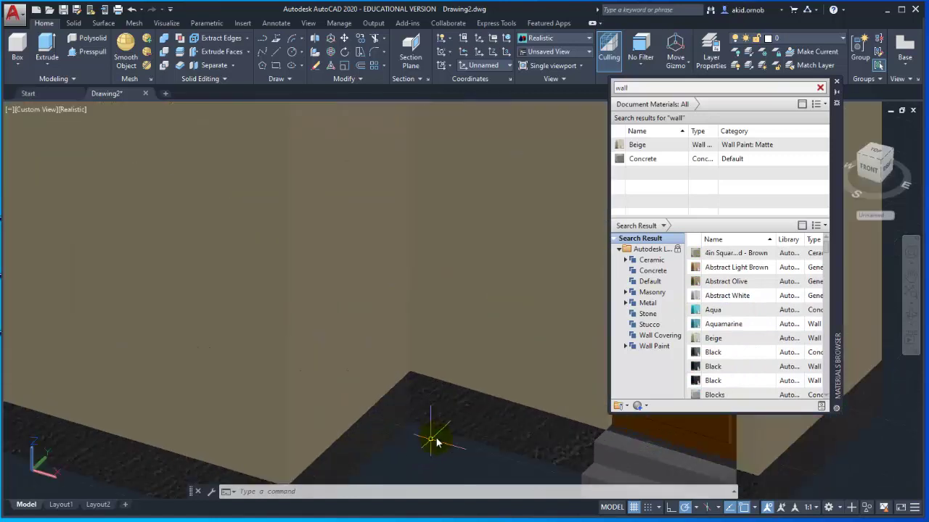
pyautogui.scroll(-3, 467, 417)
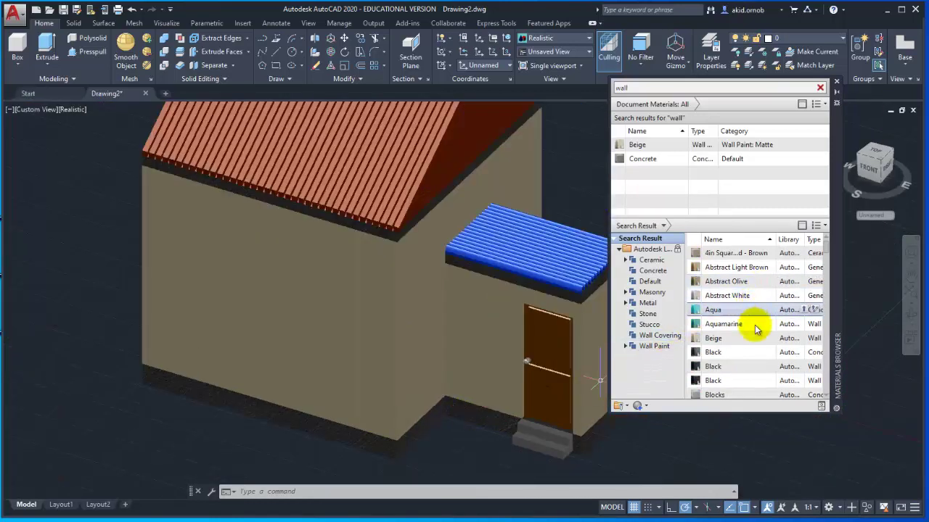
pyautogui.scroll(-1, 755, 330)
pyautogui.scroll(-1, 755, 330)
pyautogui.scroll(-2, 754, 330)
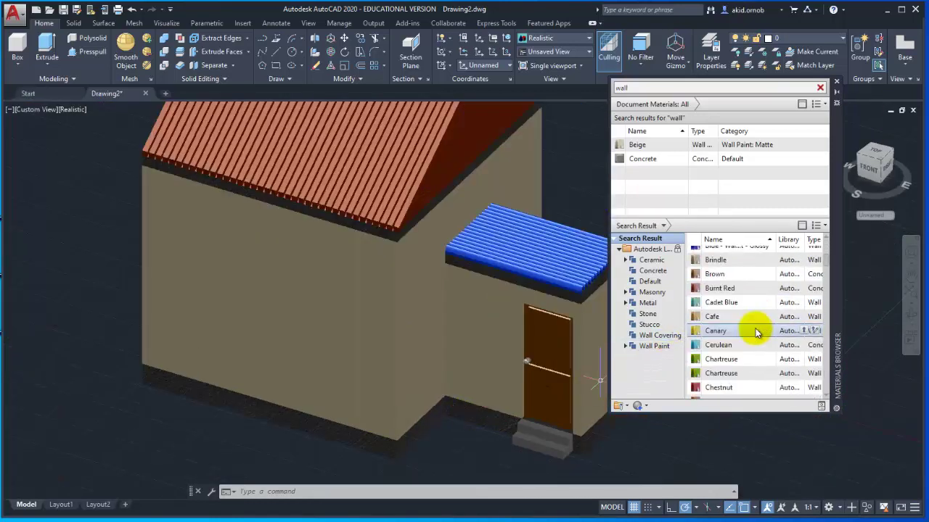
pyautogui.scroll(-3, 749, 355)
pyautogui.scroll(10, 747, 363)
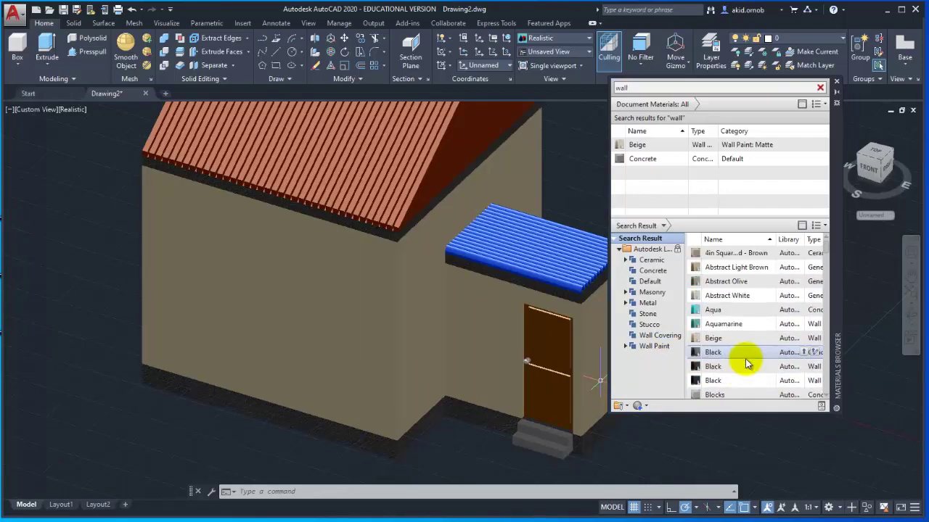
# - Duplicate the document's Beige material and name the copy 'Beige gray'
pyautogui.click(766, 145)
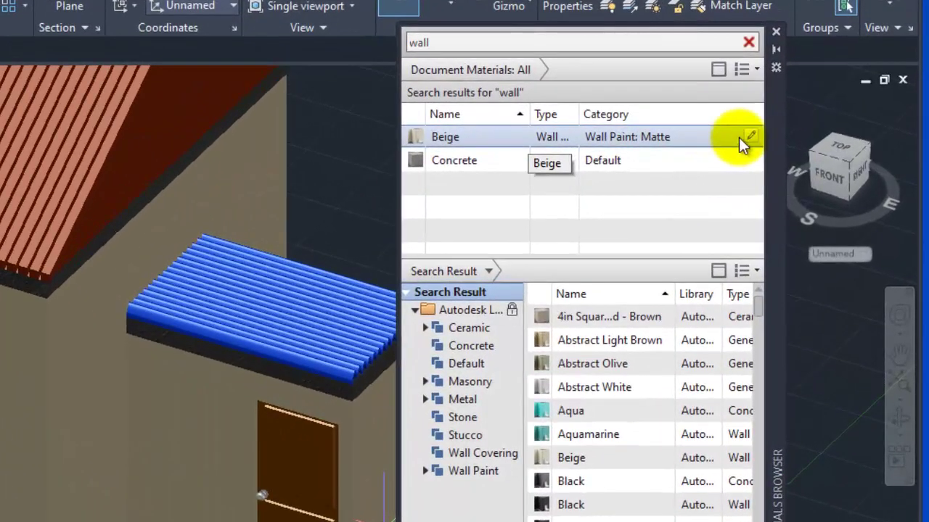
pyautogui.click(747, 138)
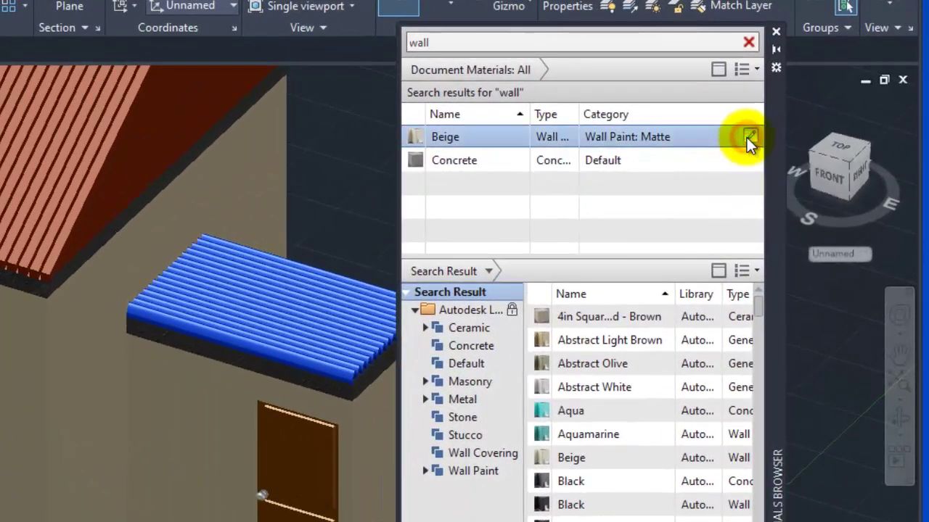
pyautogui.rightClick(489, 140)
pyautogui.click(565, 224)
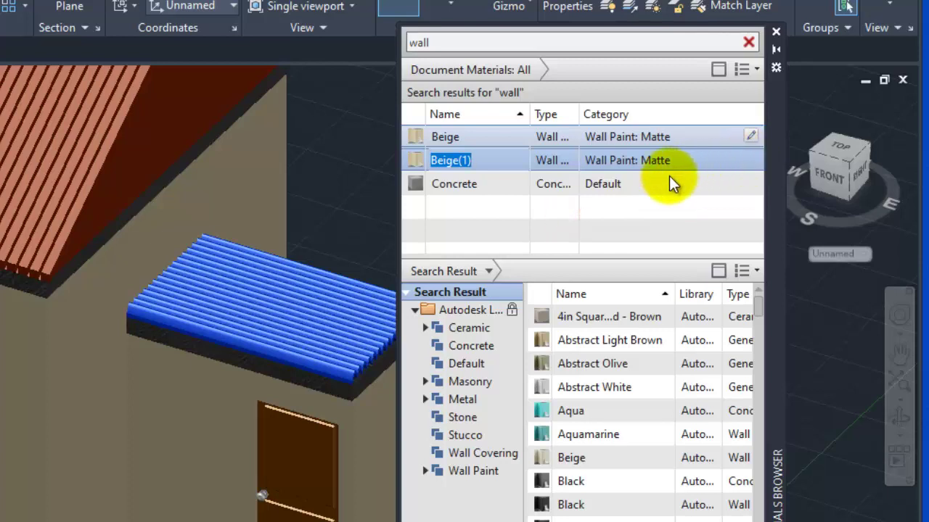
pyautogui.write('Beige')
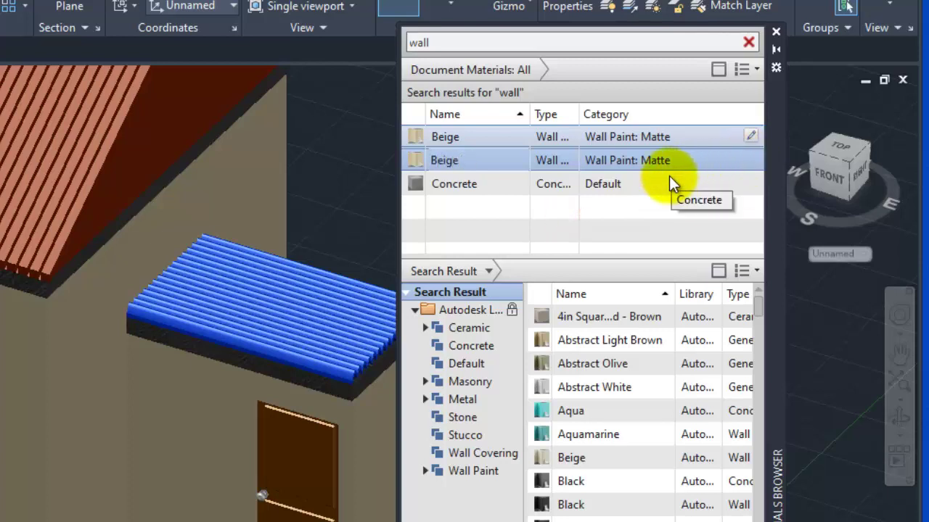
pyautogui.write(' gray')
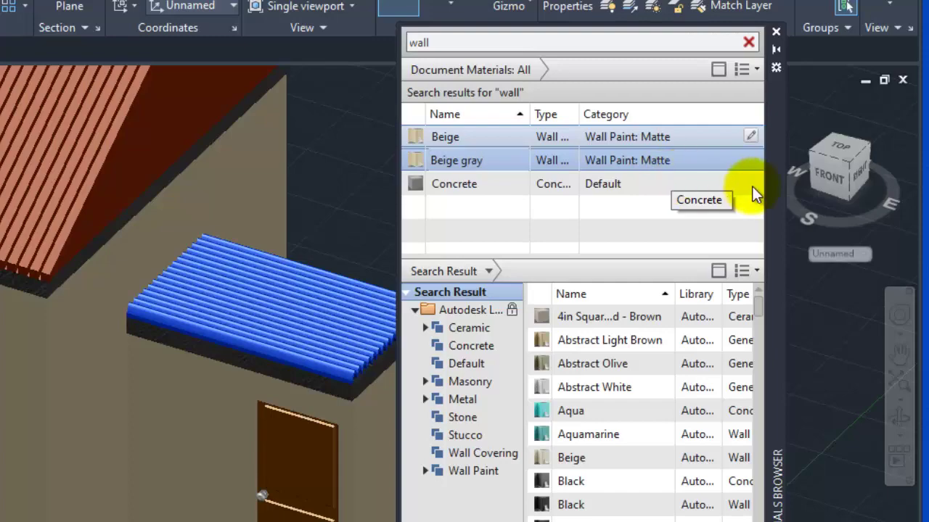
# - Set Beige gray's colour to grey index 252 and apply it to the base under the walls
pyautogui.press('Return')
pyautogui.doubleClick(748, 158)
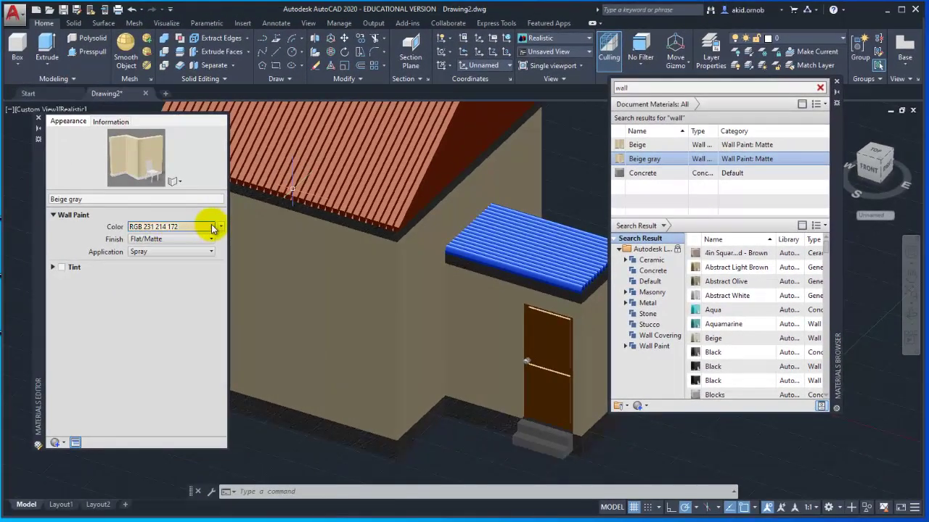
pyautogui.click(221, 227)
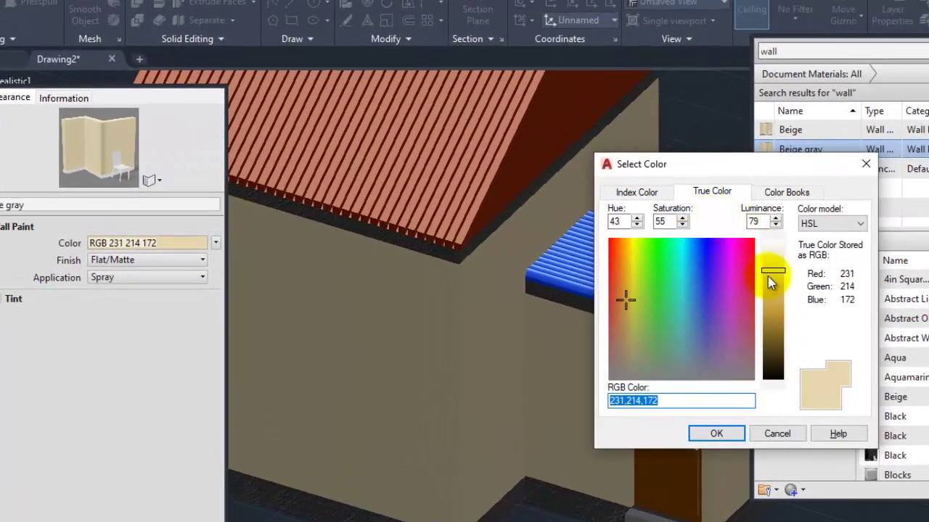
pyautogui.moveTo(624, 296)
pyautogui.mouseDown()
pyautogui.moveTo(698, 305)
pyautogui.moveTo(622, 276)
pyautogui.mouseUp()
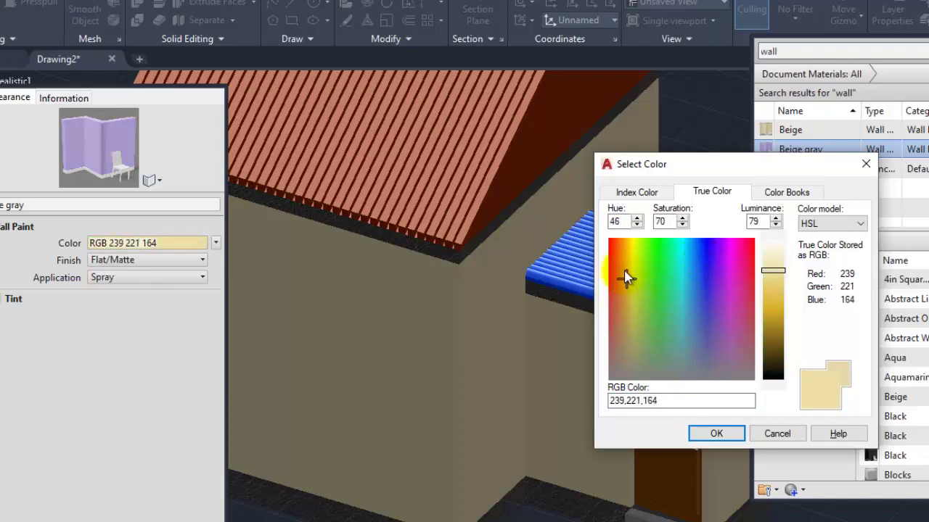
pyautogui.click(635, 192)
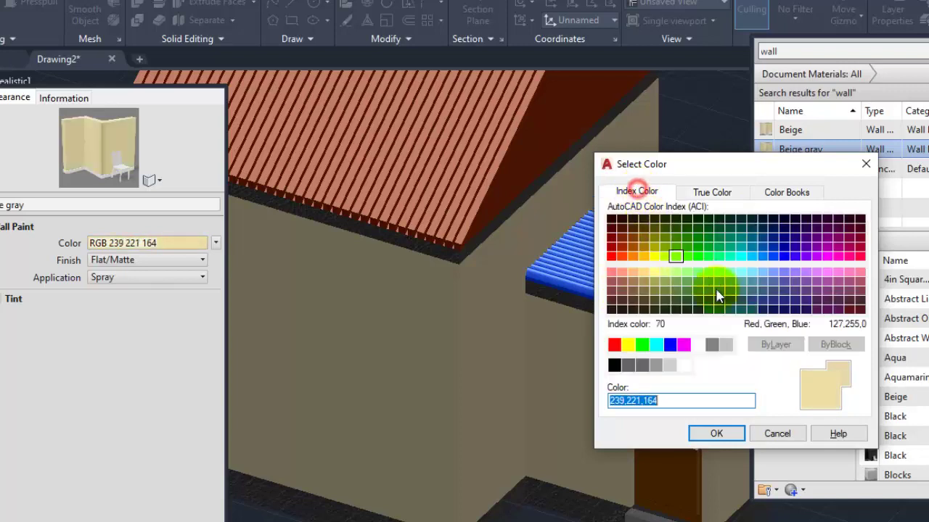
pyautogui.click(643, 365)
pyautogui.click(718, 434)
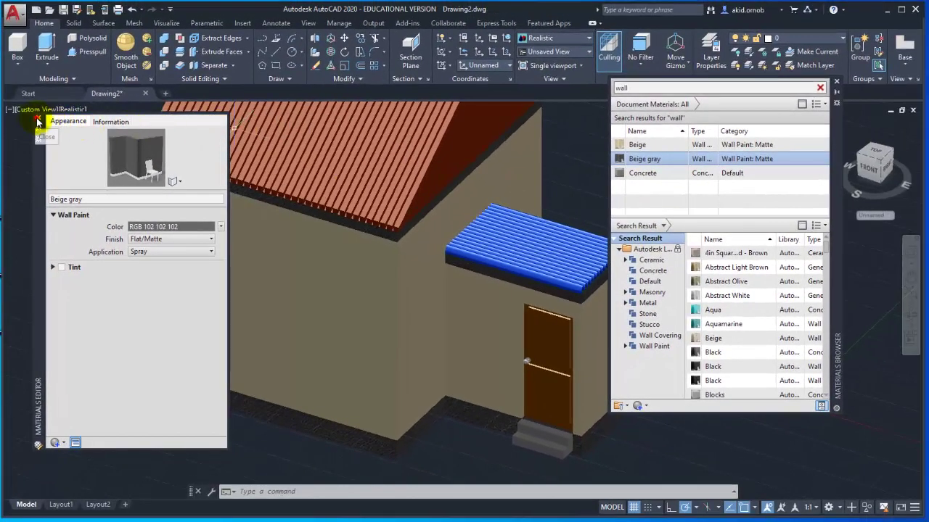
pyautogui.click(37, 121)
pyautogui.moveTo(643, 158); pyautogui.dragTo(448, 210)
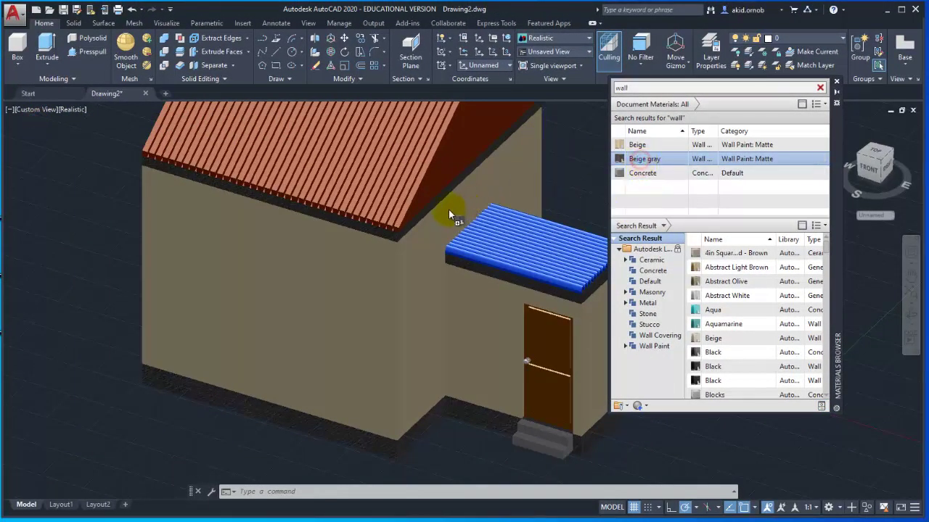
pyautogui.moveTo(448, 413); pyautogui.dragTo(459, 409)
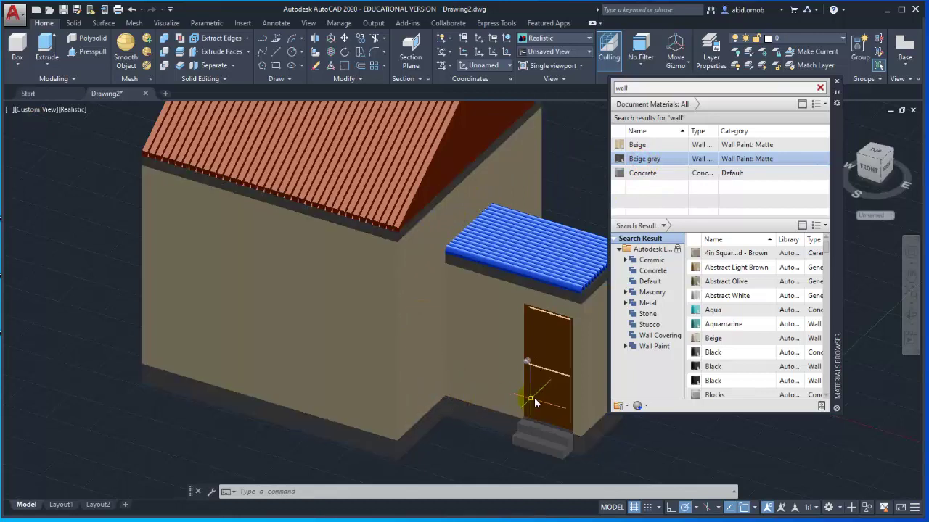
pyautogui.moveTo(718, 144)
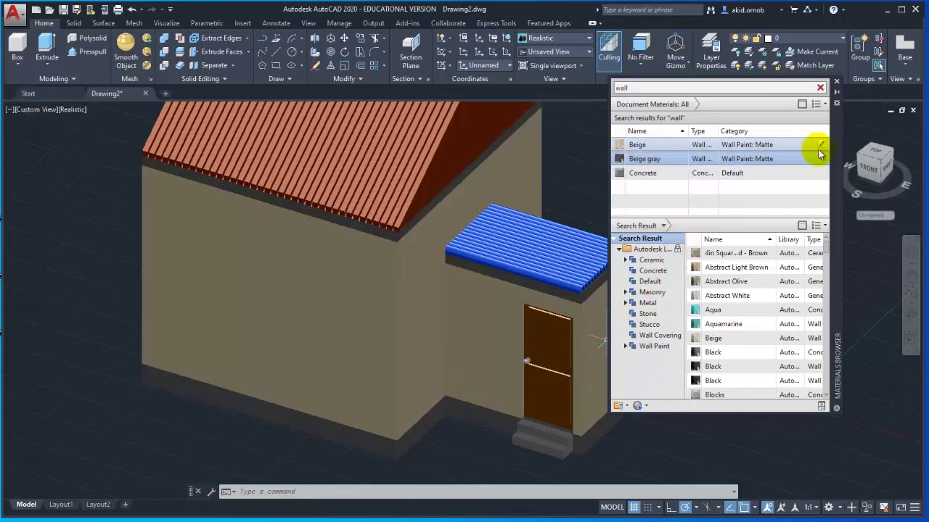
# - Darken Beige gray to RGB 77,77,77 and apply it to the slab under the awning
pyautogui.click(819, 155)
pyautogui.click(185, 226)
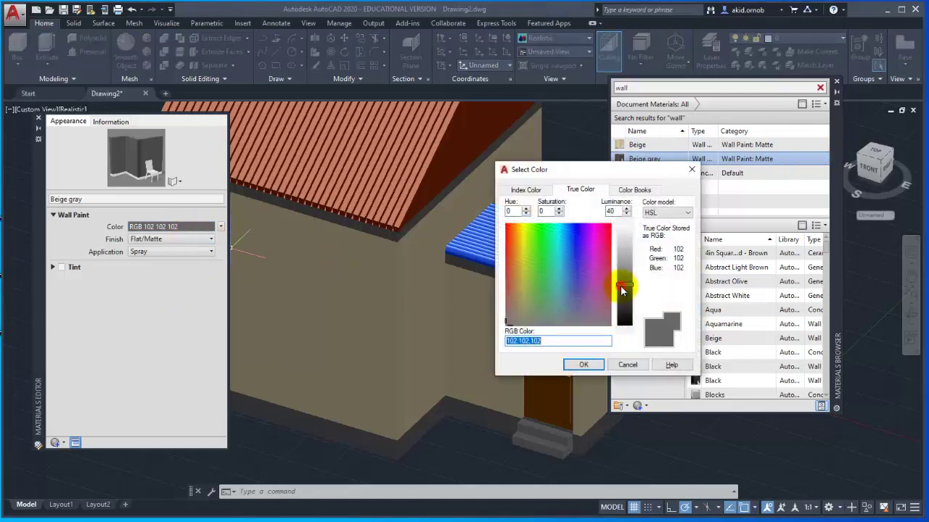
pyautogui.moveTo(620, 290); pyautogui.dragTo(621, 302)
pyautogui.click(584, 364)
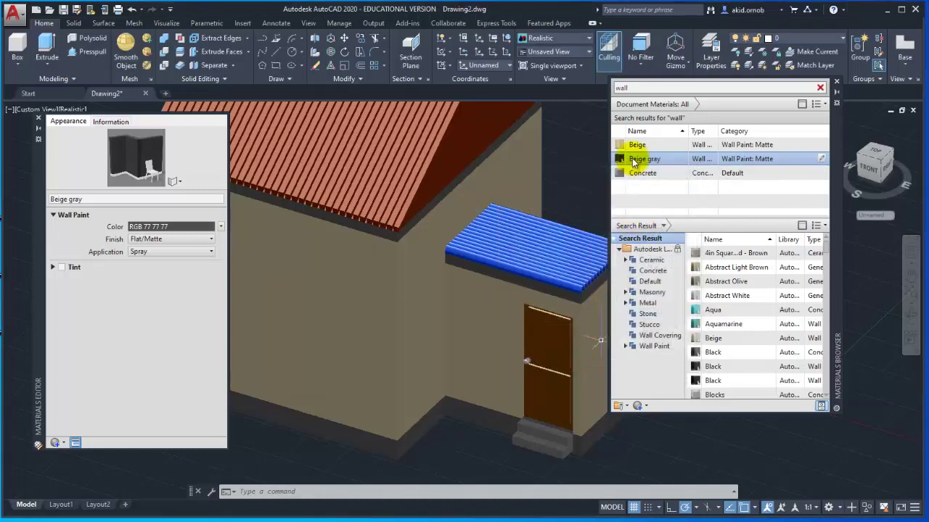
pyautogui.moveTo(633, 162); pyautogui.dragTo(521, 225)
pyautogui.moveTo(455, 192); pyautogui.dragTo(545, 245)
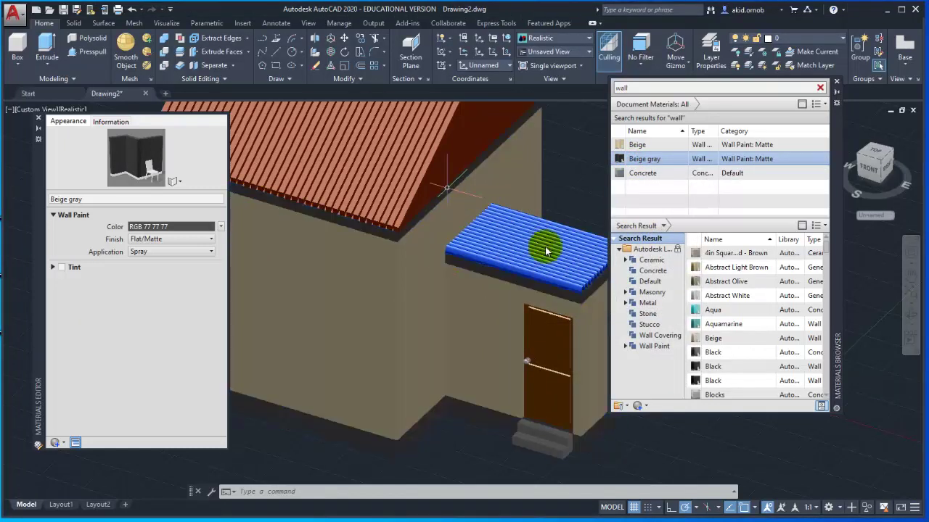
pyautogui.click(38, 117)
# - Search the material library for 'door', filter to Wood, then search for 'panels'
pyautogui.scroll(3, 355, 218)
pyautogui.scroll(2, 366, 225)
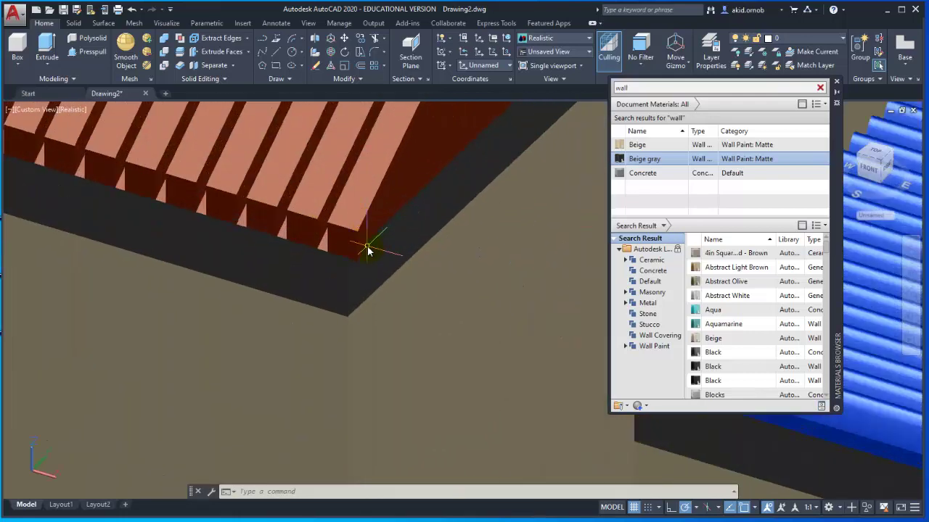
pyautogui.scroll(-3, 368, 251)
pyautogui.scroll(-2, 368, 249)
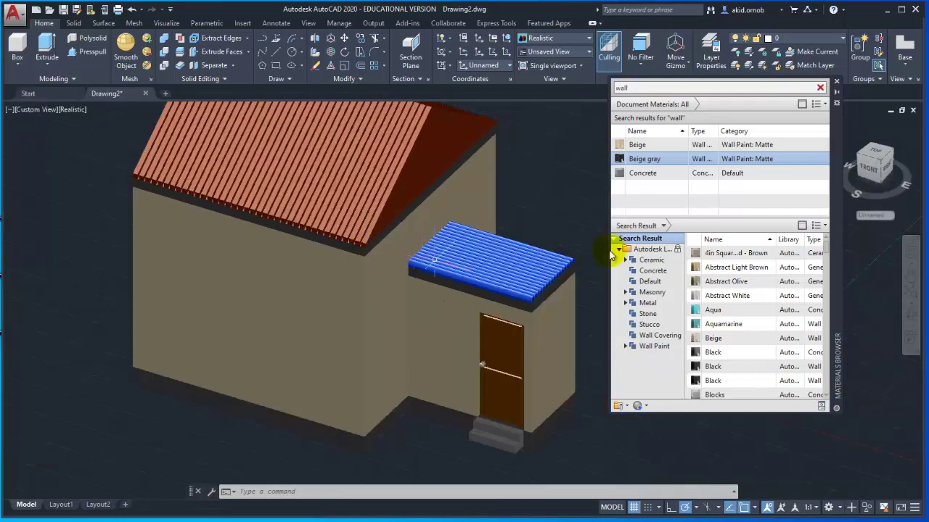
pyautogui.doubleClick(626, 86)
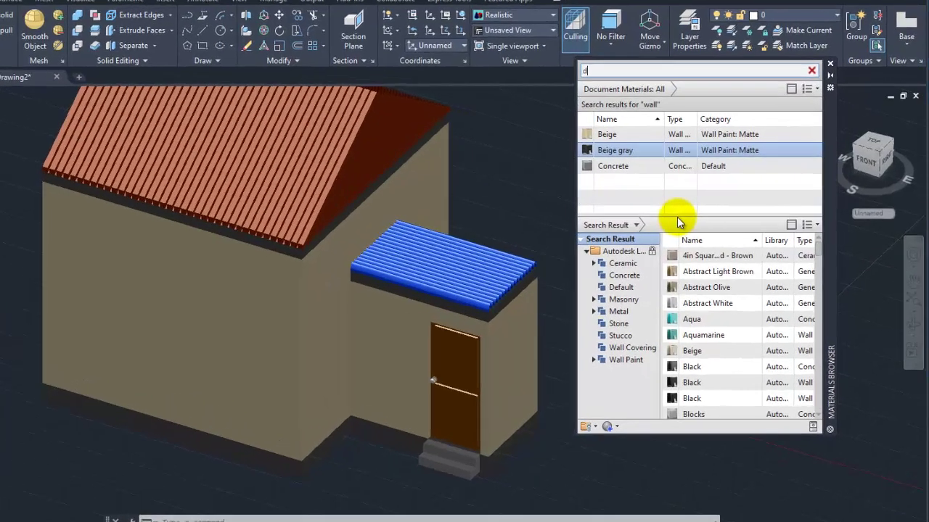
pyautogui.write('door')
pyautogui.press('Return')
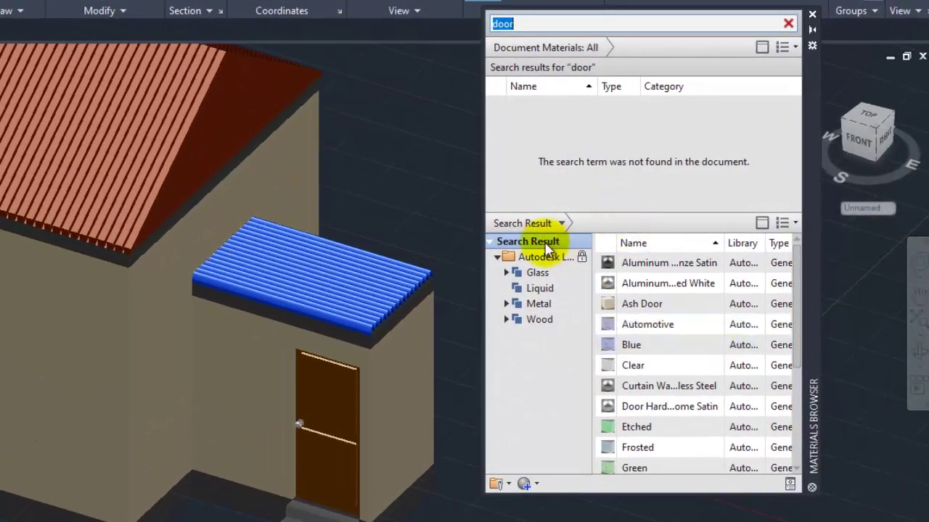
pyautogui.click(539, 319)
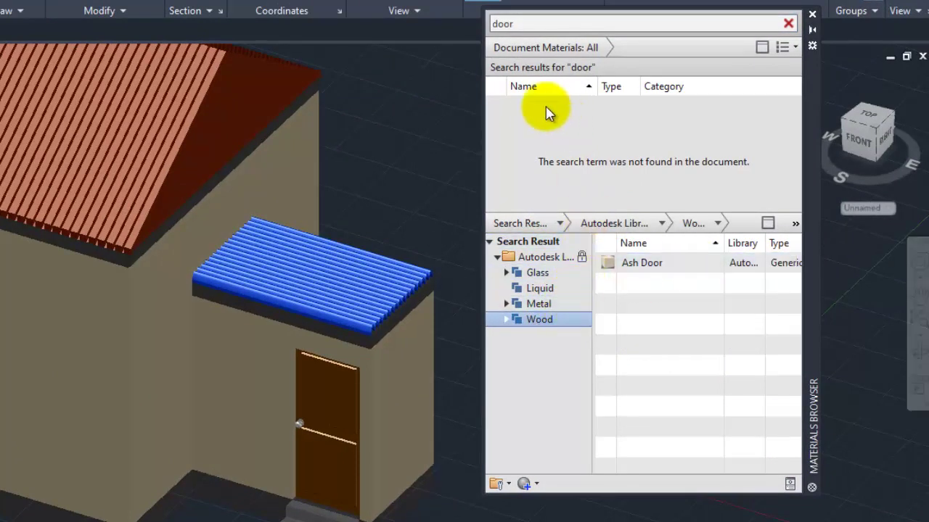
pyautogui.click(525, 21)
pyautogui.write('panels')
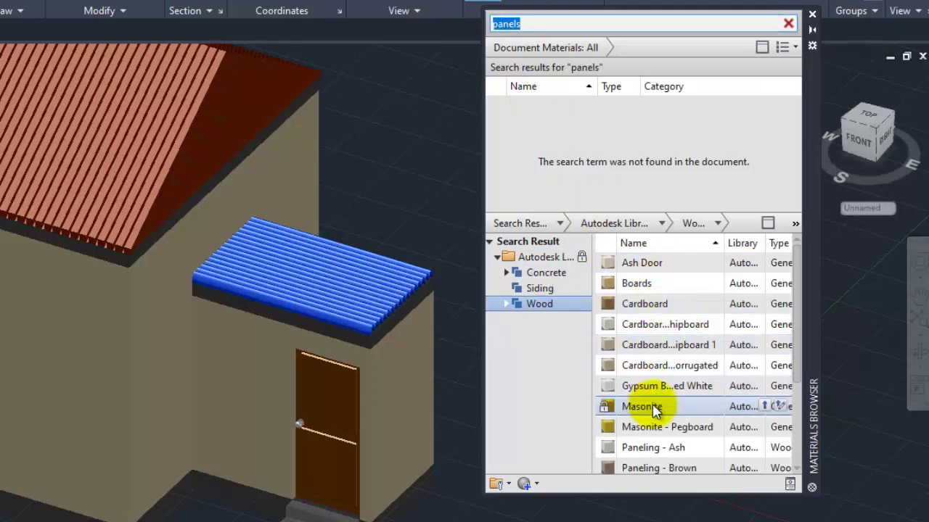
pyautogui.scroll(-2, 655, 406)
pyautogui.scroll(2, 655, 407)
pyautogui.write('oak')
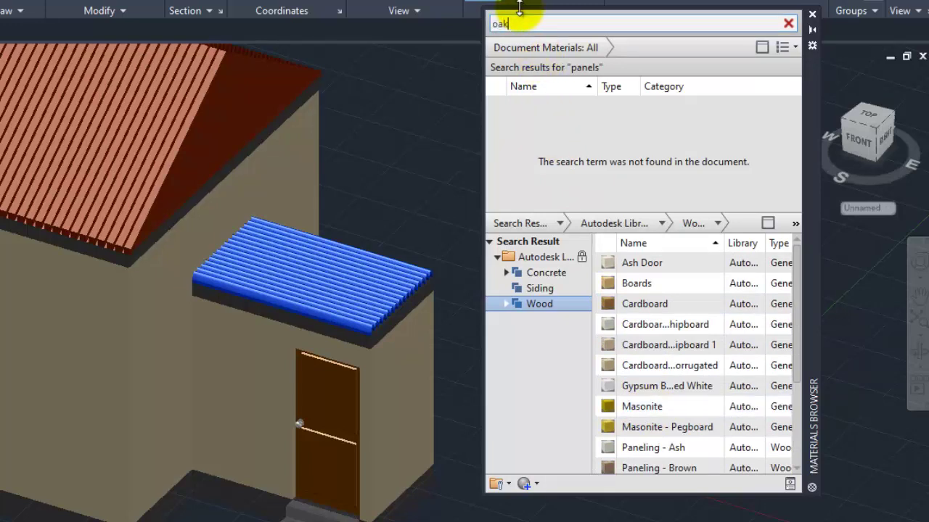
# - Search the library for 'oak', zoom to the door, and try Red Oak on it
pyautogui.press('Return')
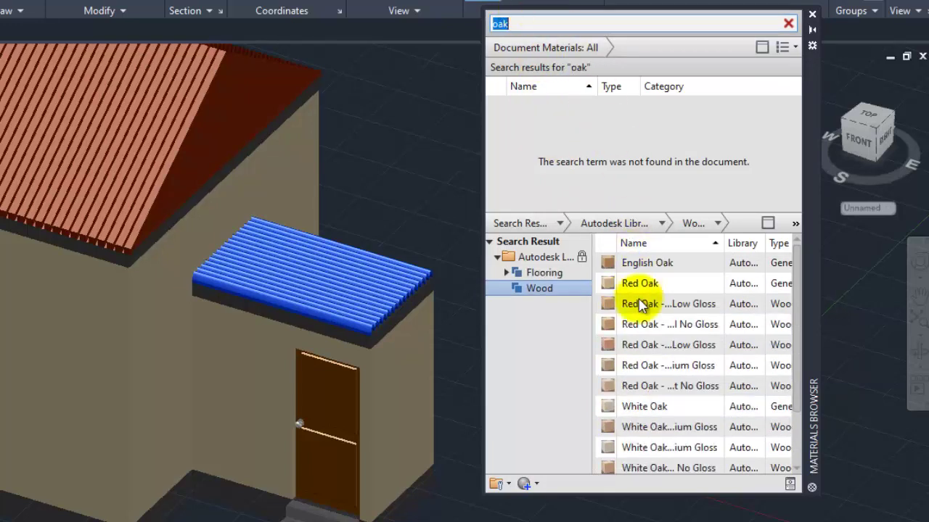
pyautogui.scroll(3, 324, 482)
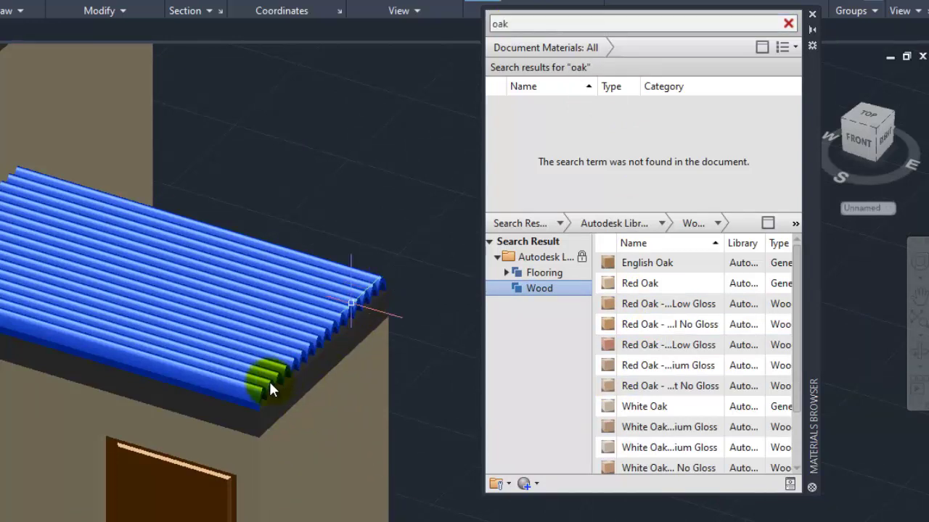
pyautogui.moveTo(269, 384); pyautogui.dragTo(332, 182, button='middle')
pyautogui.scroll(2, 341, 460)
pyautogui.scroll(2, 342, 457)
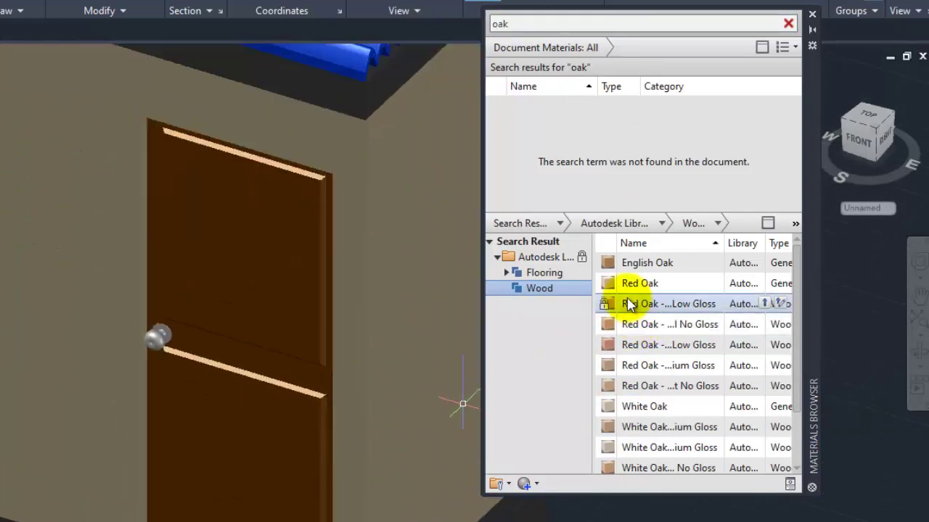
pyautogui.moveTo(632, 338); pyautogui.dragTo(302, 301)
# - Apply English Oak to the door instead
pyautogui.scroll(-1, 659, 365)
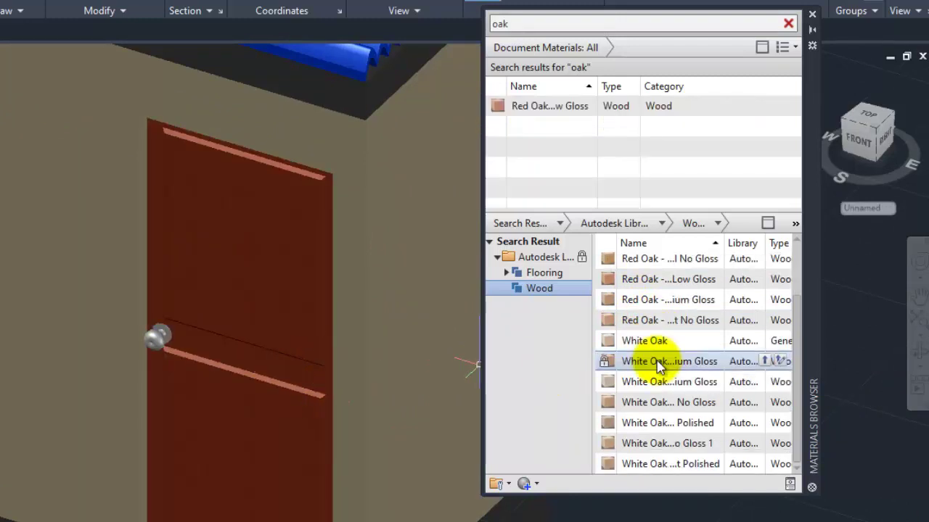
pyautogui.scroll(1, 660, 446)
pyautogui.scroll(-1, 659, 399)
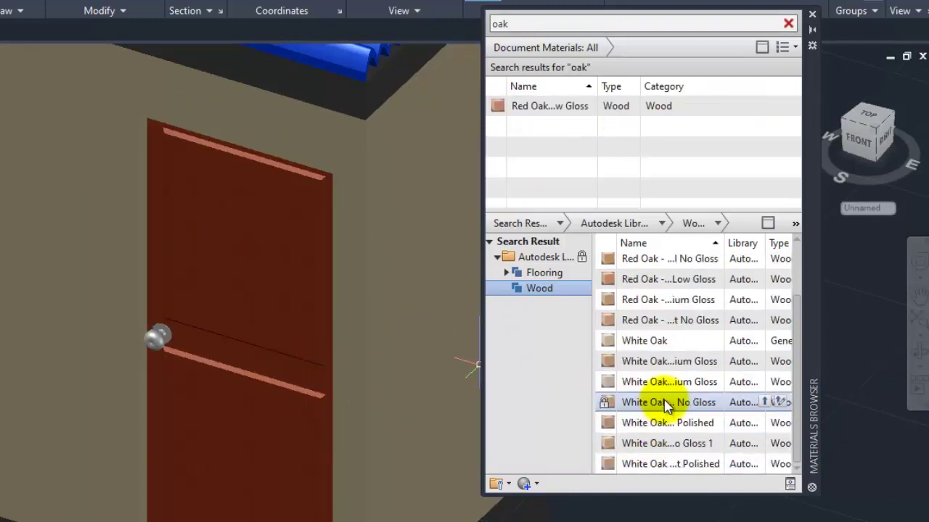
pyautogui.scroll(1, 602, 258)
pyautogui.click(613, 265)
pyautogui.moveTo(280, 314); pyautogui.dragTo(280, 315)
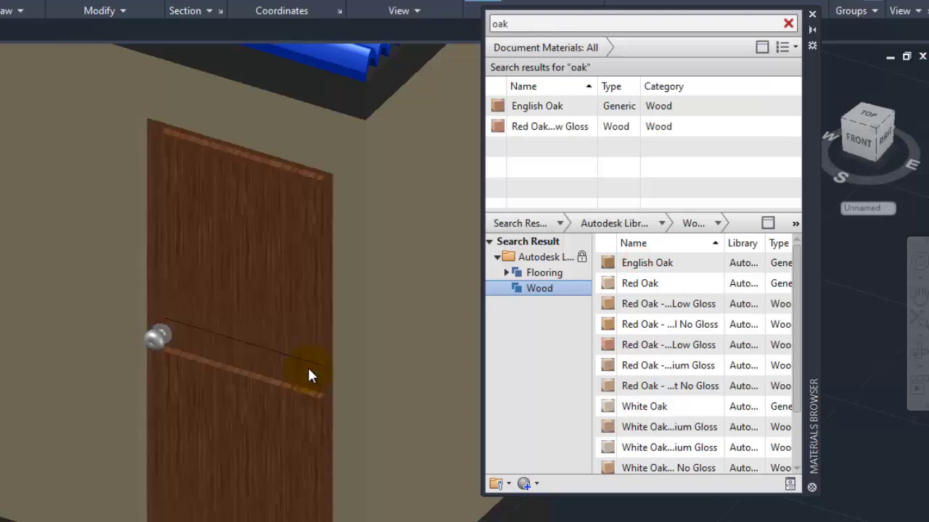
pyautogui.scroll(1, 251, 384)
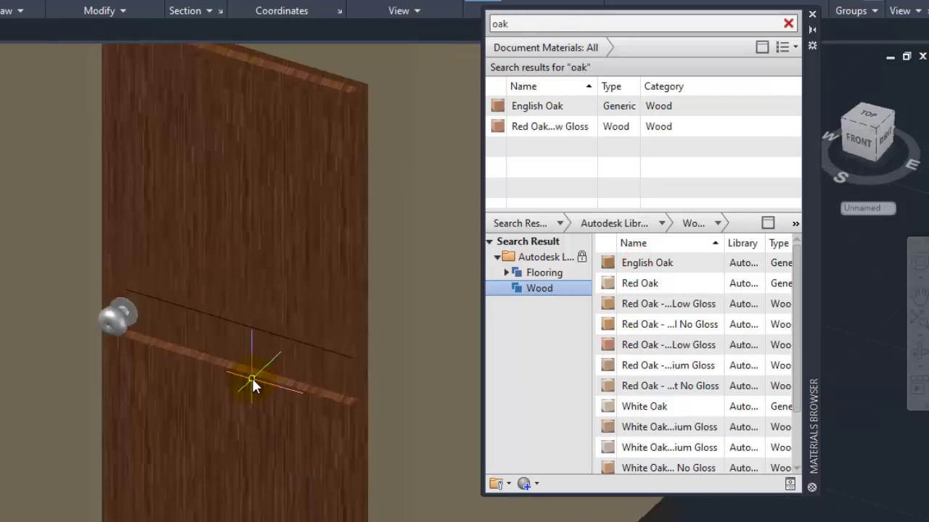
pyautogui.scroll(-2, 251, 377)
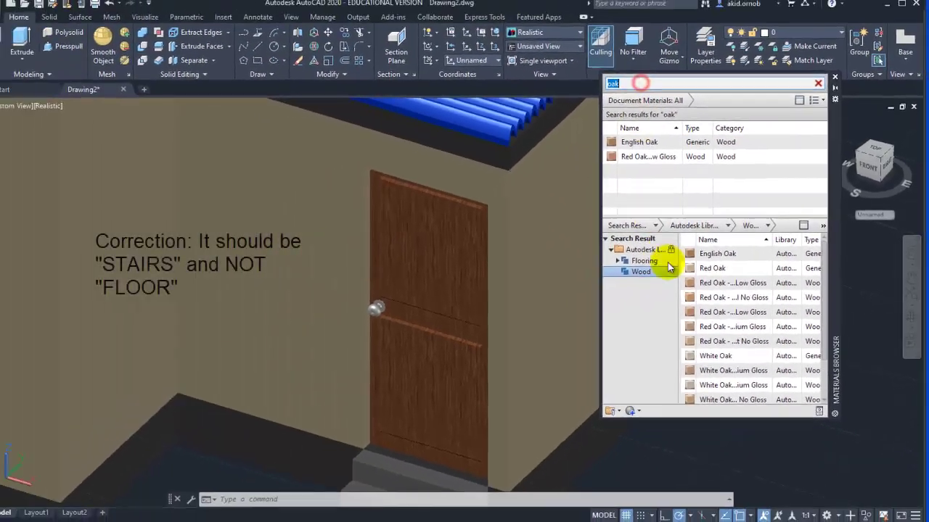
# - Search the library for 'cement' and try the Black material on the steps
pyautogui.scroll(-2, 555, 384)
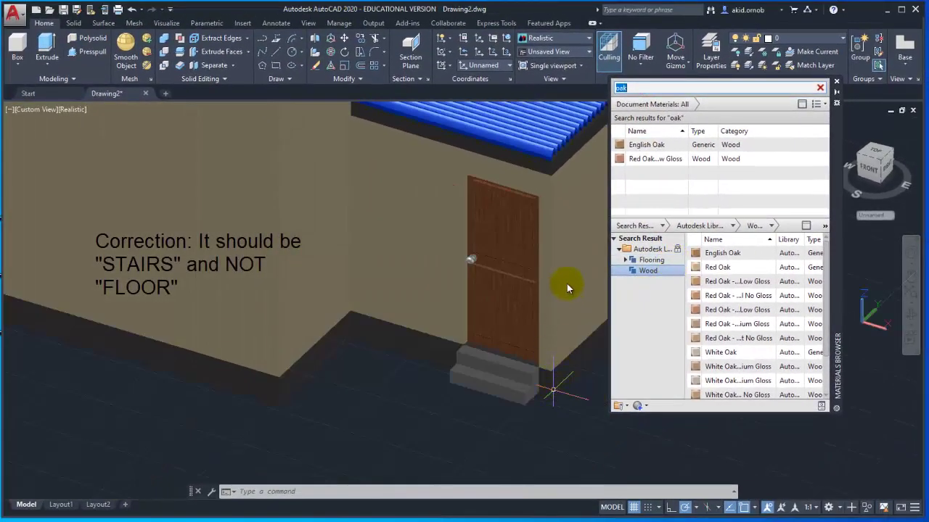
pyautogui.moveTo(648, 157)
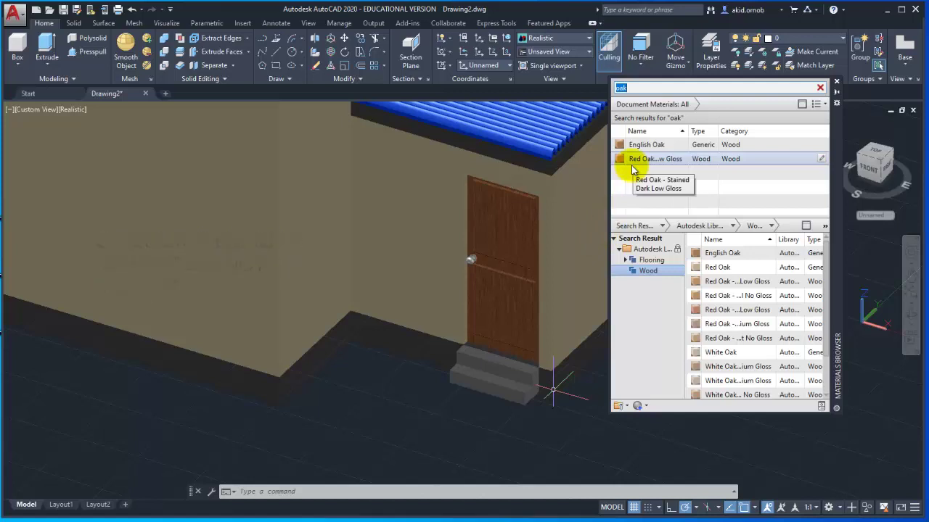
pyautogui.write('roofing')
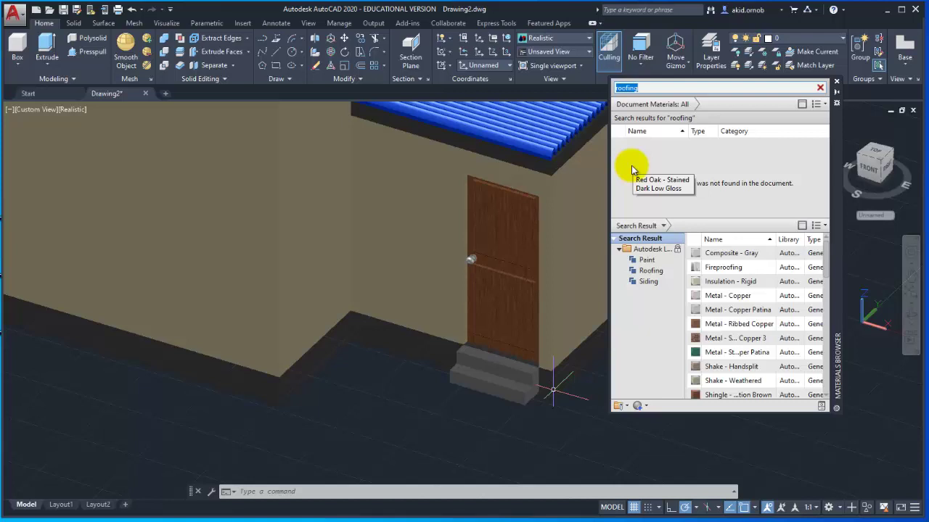
pyautogui.press('BackSpace')
pyautogui.write('wall')
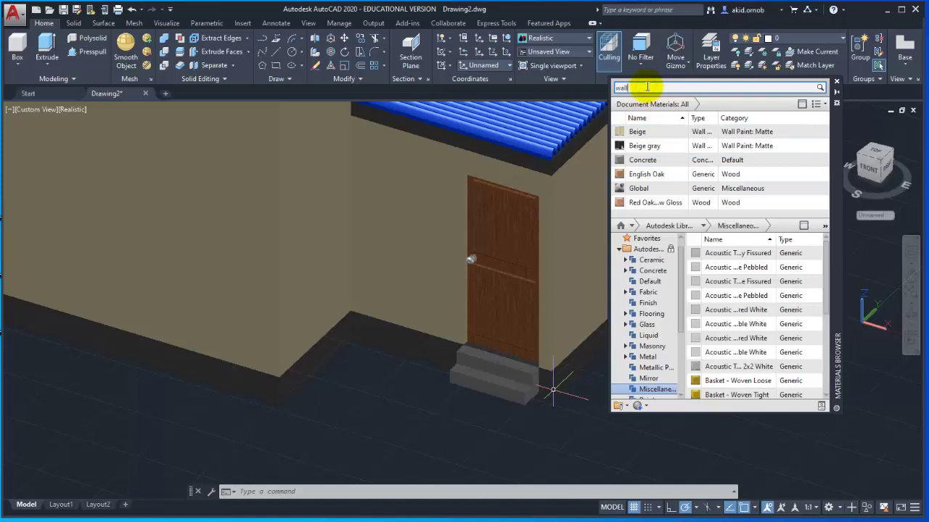
pyautogui.press('BackSpace')
pyautogui.press('BackSpace')
pyautogui.press('BackSpace')
pyautogui.write('cem')
pyautogui.press('Return')
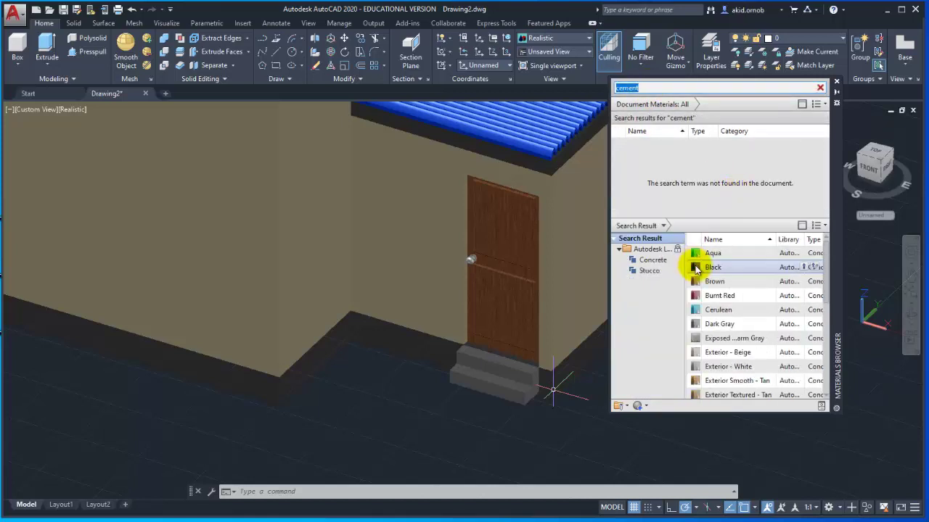
pyautogui.moveTo(715, 267); pyautogui.dragTo(564, 306)
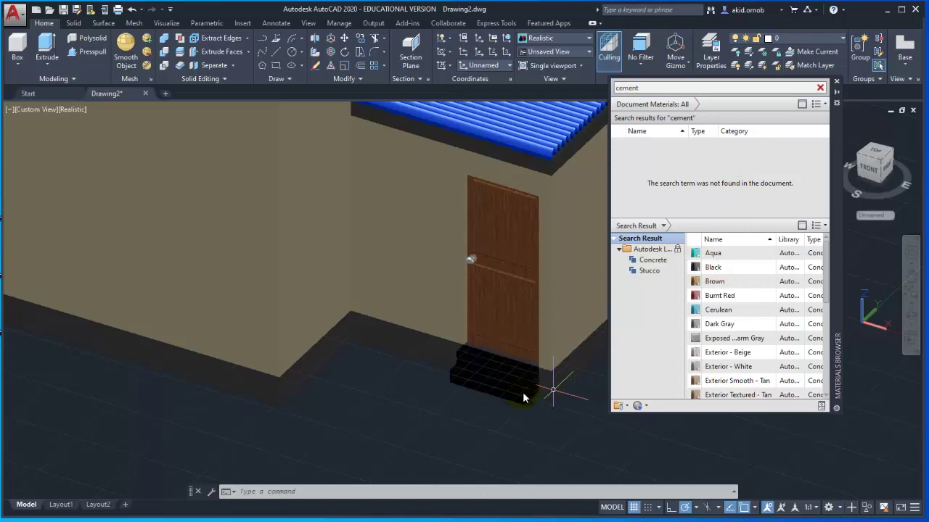
# - Try Exposed Aggregate Gray, Non-Uniform Gray and With Stone 1 concrete on the steps
pyautogui.scroll(3, 522, 391)
pyautogui.scroll(-1, 766, 311)
pyautogui.scroll(-2, 757, 326)
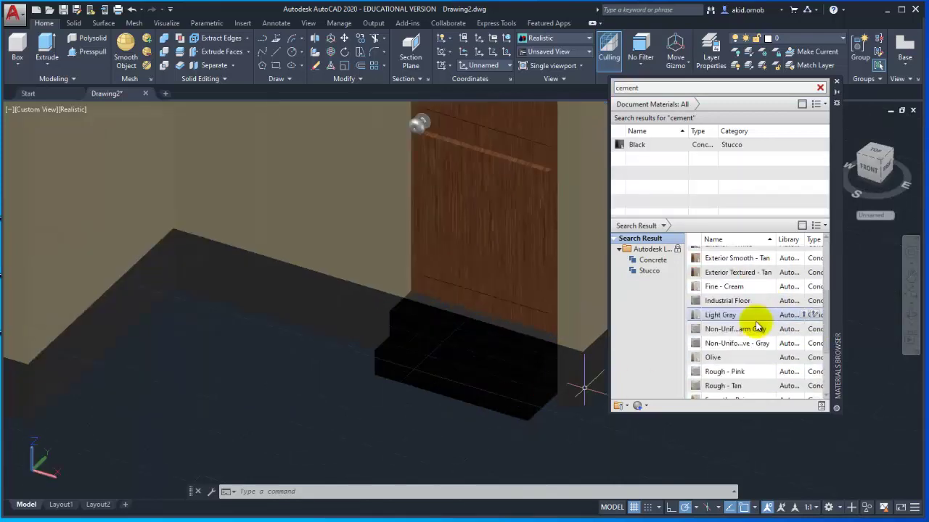
pyautogui.scroll(-2, 757, 326)
pyautogui.click(653, 261)
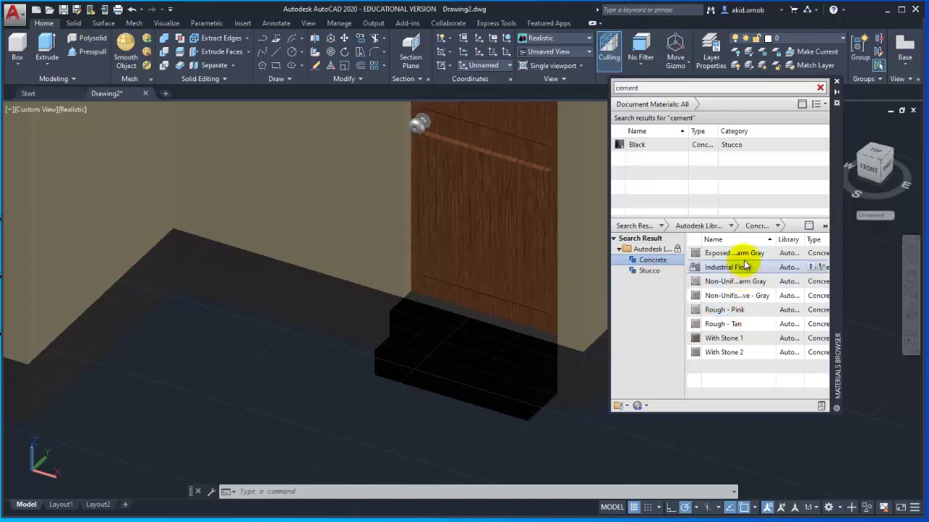
pyautogui.moveTo(743, 255)
pyautogui.mouseDown()
pyautogui.moveTo(597, 336)
pyautogui.moveTo(543, 384)
pyautogui.mouseUp()
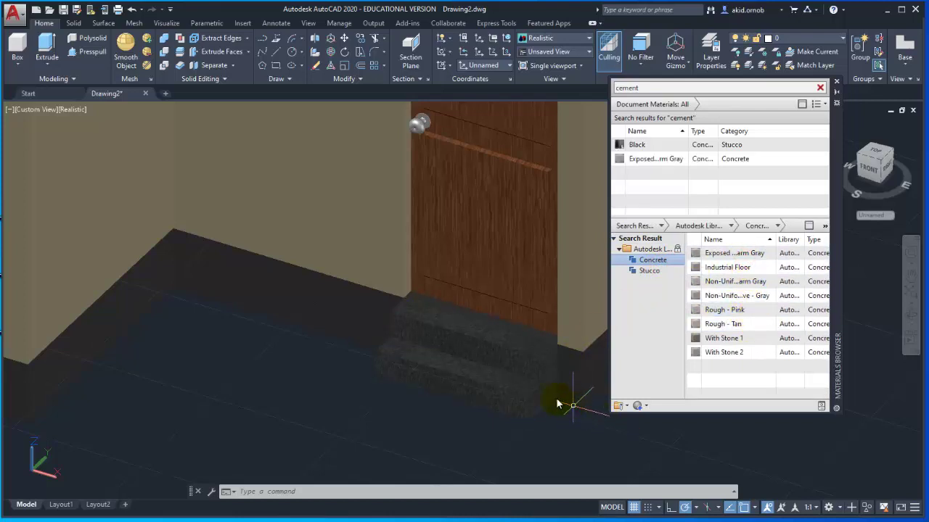
pyautogui.scroll(4, 507, 378)
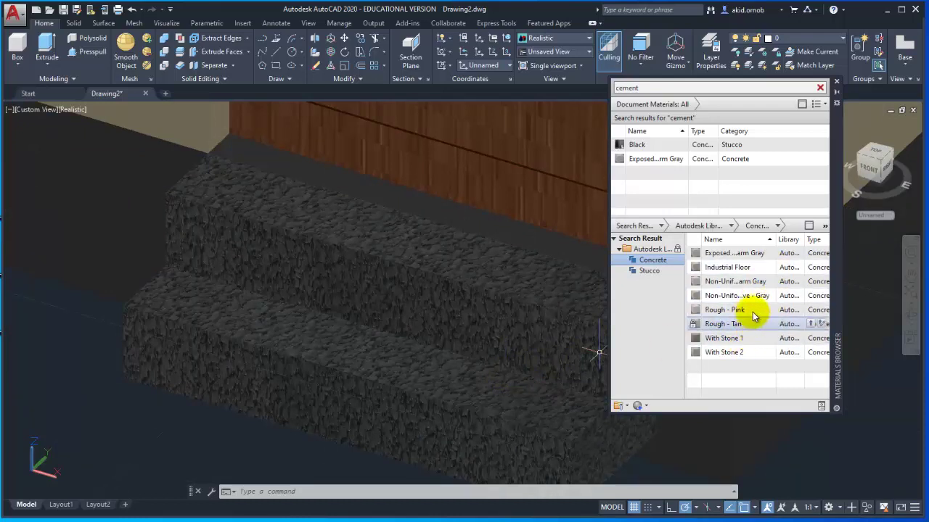
pyautogui.moveTo(766, 285); pyautogui.dragTo(533, 327)
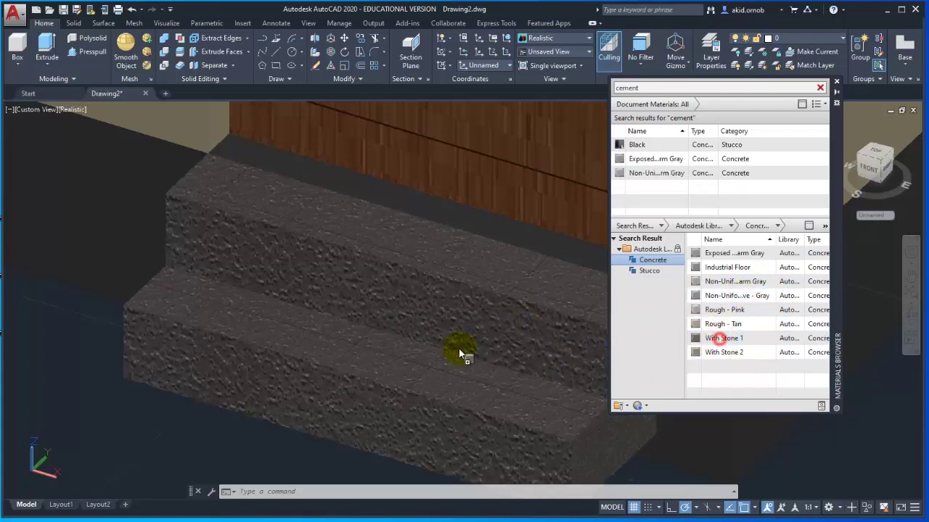
pyautogui.moveTo(723, 338); pyautogui.dragTo(471, 356)
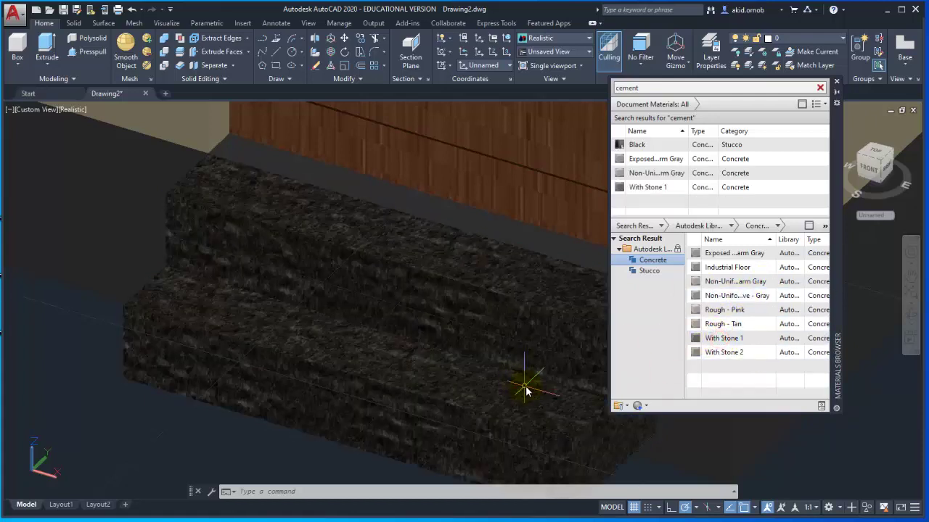
# - Try Light Gray stucco, then settle on White stucco for the steps
pyautogui.click(650, 271)
pyautogui.scroll(-1, 741, 283)
pyautogui.scroll(-2, 741, 282)
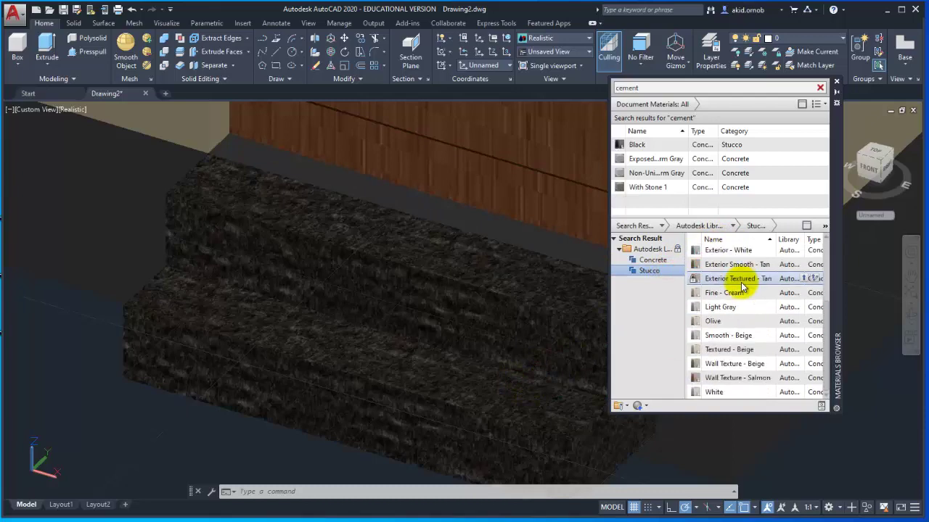
pyautogui.moveTo(734, 309); pyautogui.dragTo(479, 341)
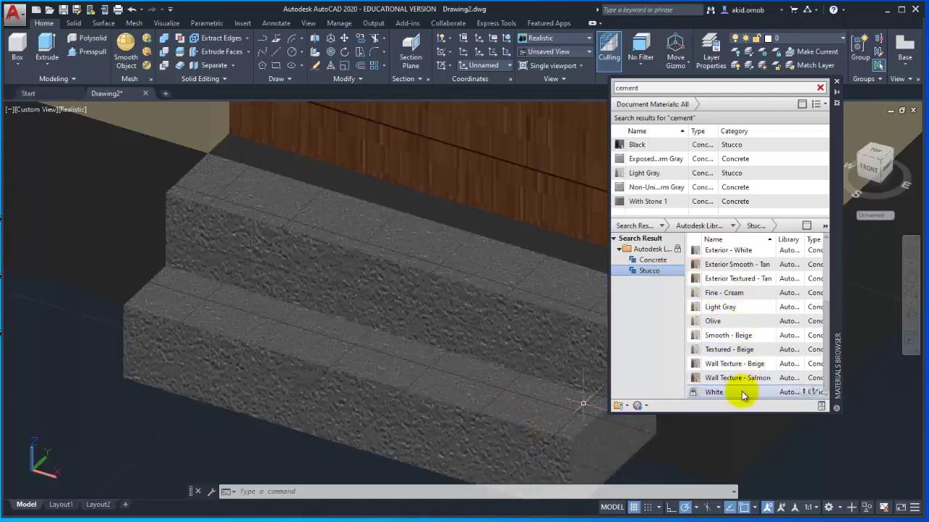
pyautogui.moveTo(798, 392); pyautogui.dragTo(535, 375)
pyautogui.scroll(-2, 556, 319)
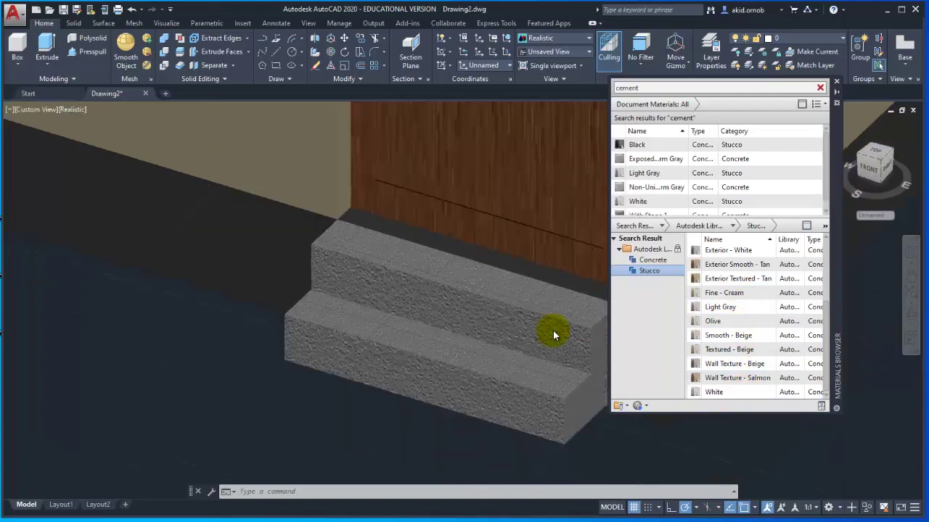
# - Search for 'tile' and try 1.5in Square - Brown and Cozy Pink tiles on the steps
pyautogui.doubleClick(655, 87)
pyautogui.write('tile')
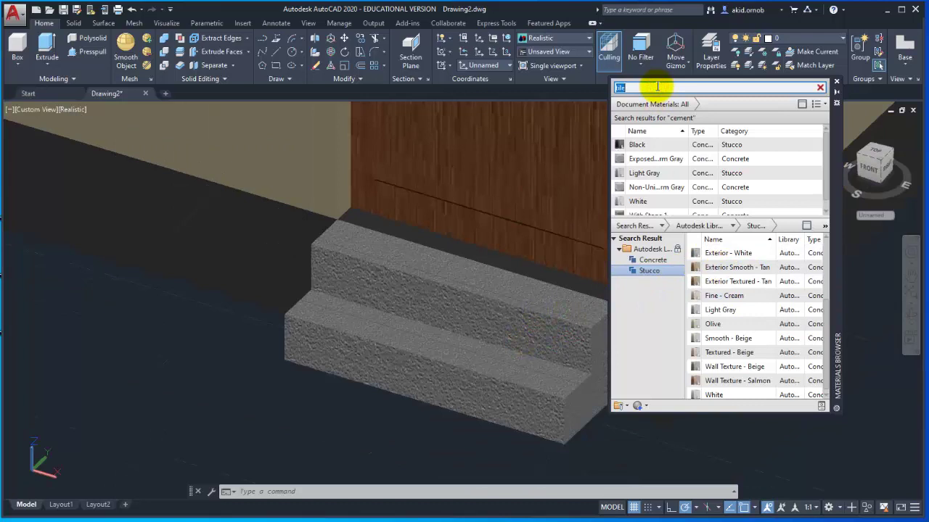
pyautogui.press('Return')
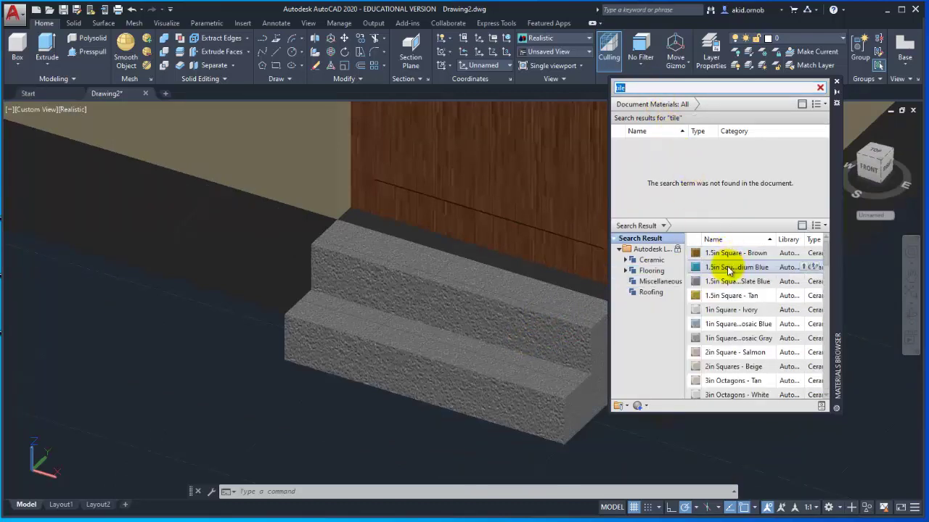
pyautogui.moveTo(729, 255); pyautogui.dragTo(534, 351)
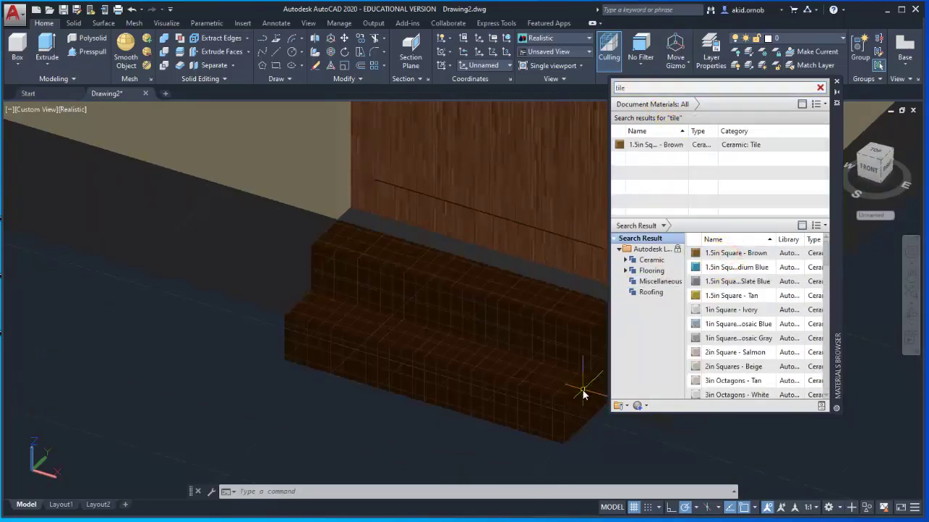
pyautogui.scroll(2, 558, 372)
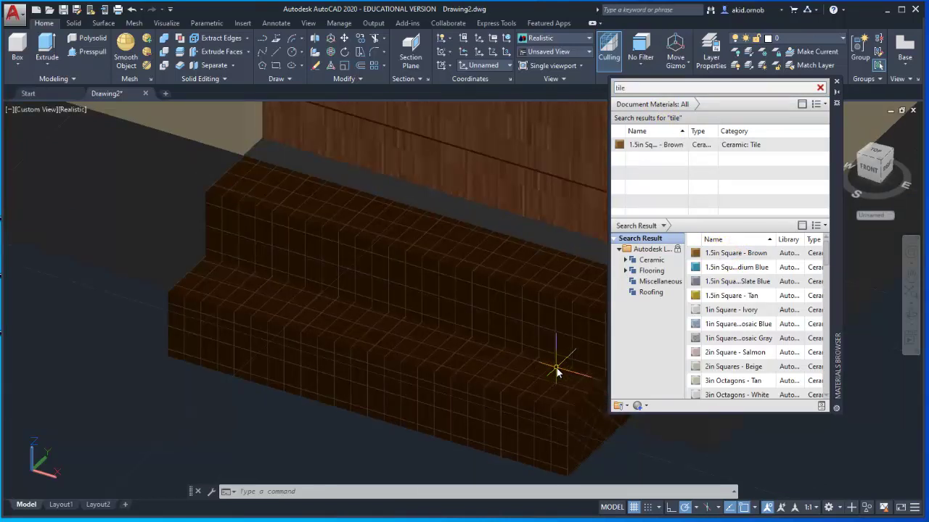
pyautogui.scroll(-1, 762, 327)
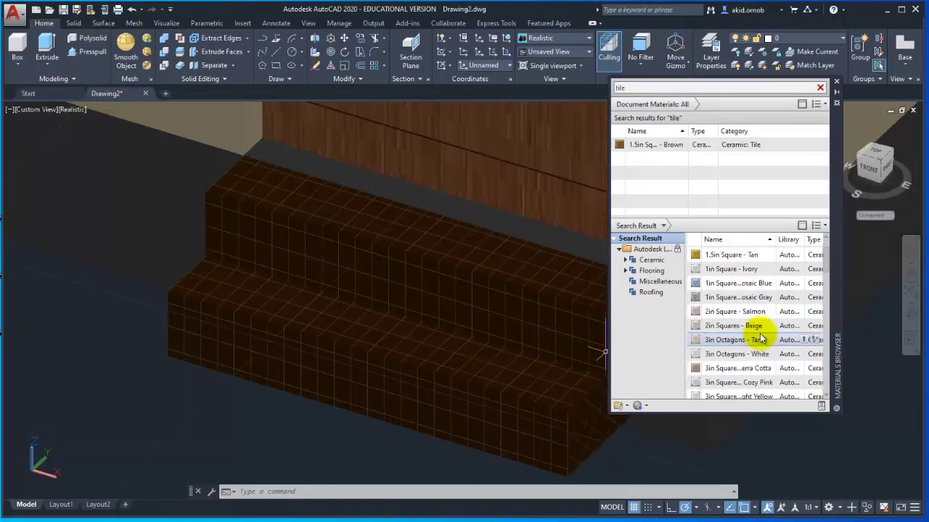
pyautogui.scroll(-1, 740, 331)
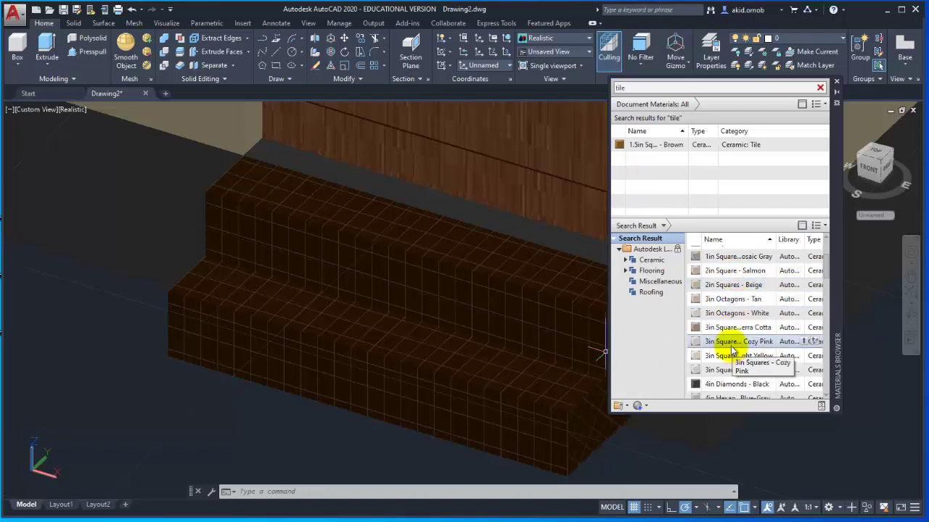
pyautogui.moveTo(731, 349); pyautogui.dragTo(544, 368)
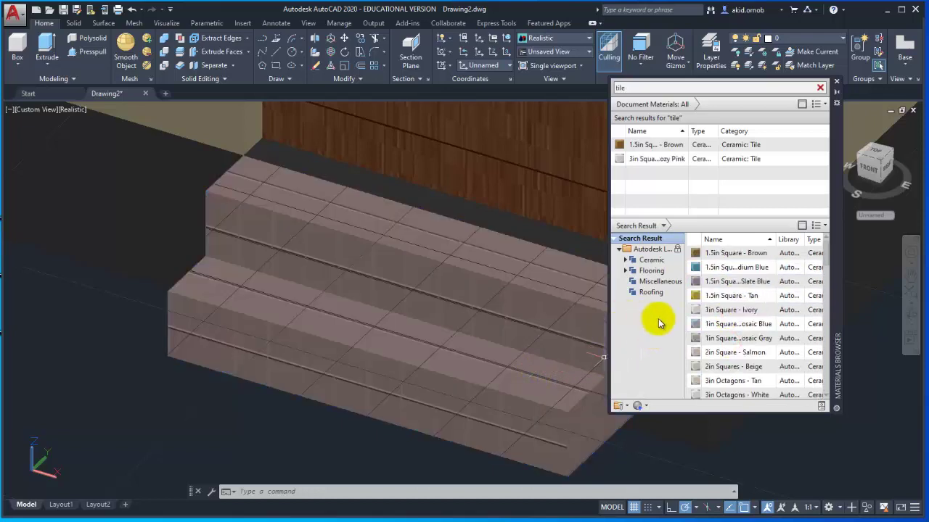
# - Apply the 3in Squares - White ceramic tile to the steps
pyautogui.scroll(-3, 714, 330)
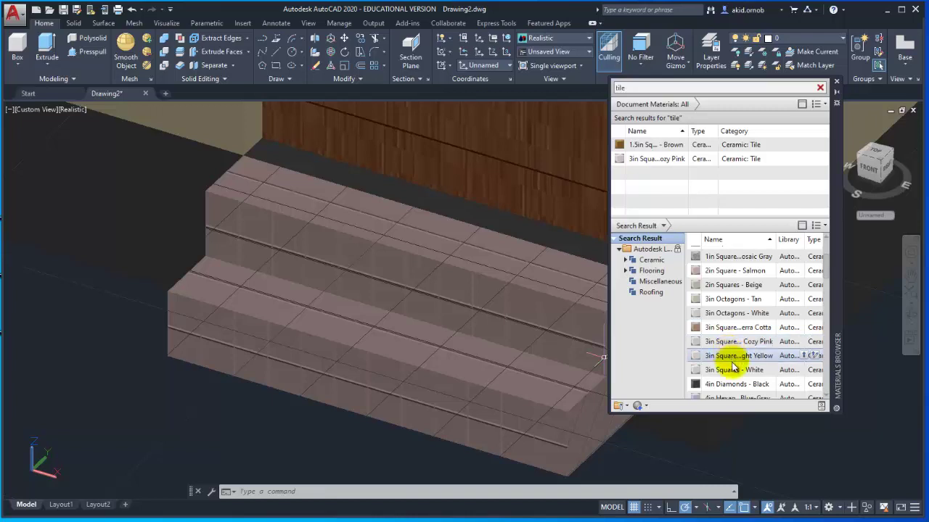
pyautogui.scroll(-3, 733, 367)
pyautogui.moveTo(725, 330); pyautogui.dragTo(592, 419)
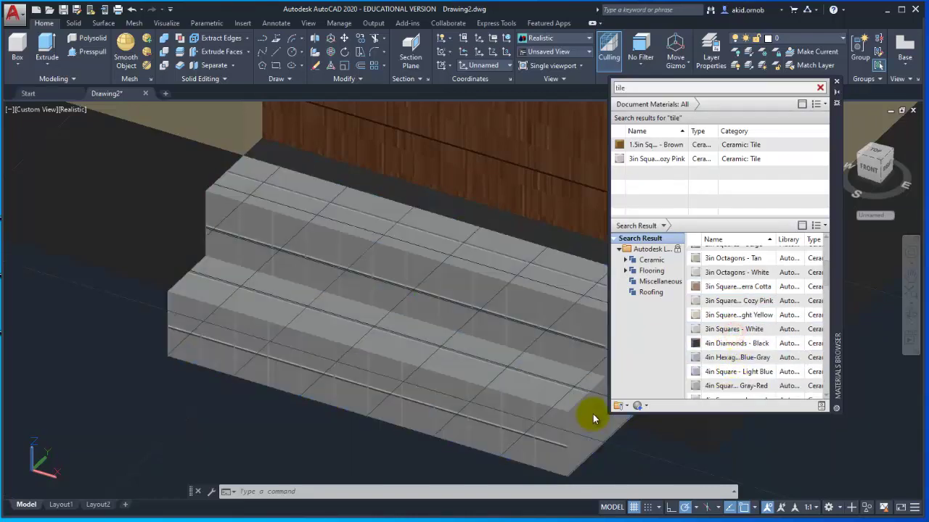
pyautogui.scroll(-3, 500, 360)
pyautogui.scroll(-2, 486, 348)
pyautogui.scroll(-2, 508, 337)
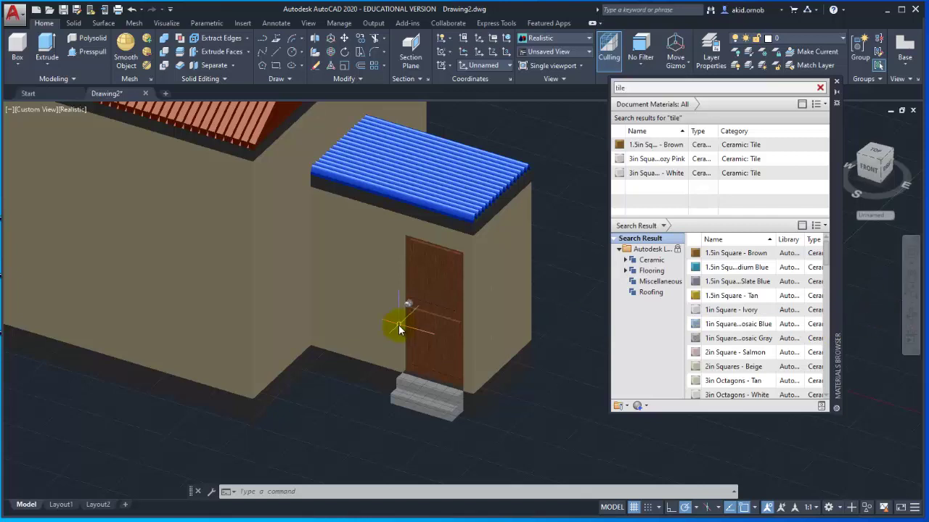
pyautogui.scroll(5, 400, 326)
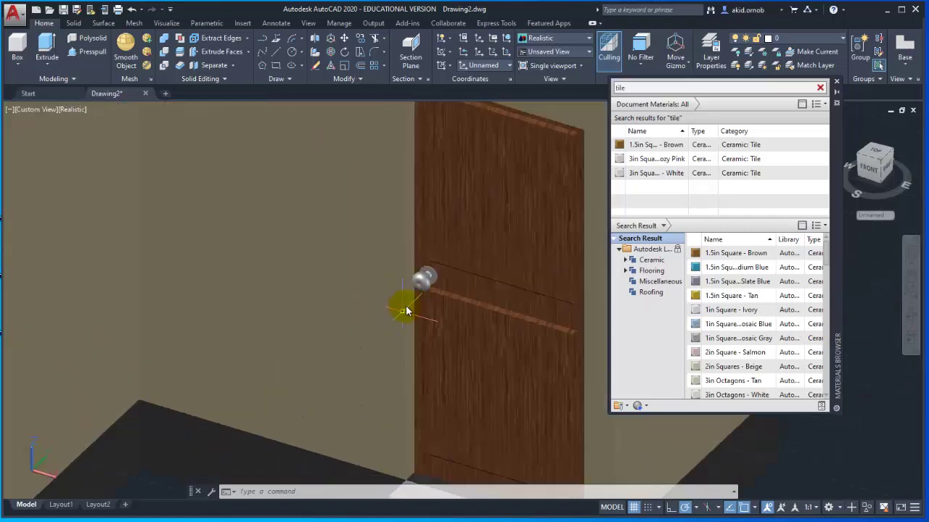
# - Try Aluminum - Polished and Anodized - Light Gray on the door knob, undoing a Satin trial on the door
pyautogui.doubleClick(641, 86)
pyautogui.press('BackSpace')
pyautogui.write('aluminium')
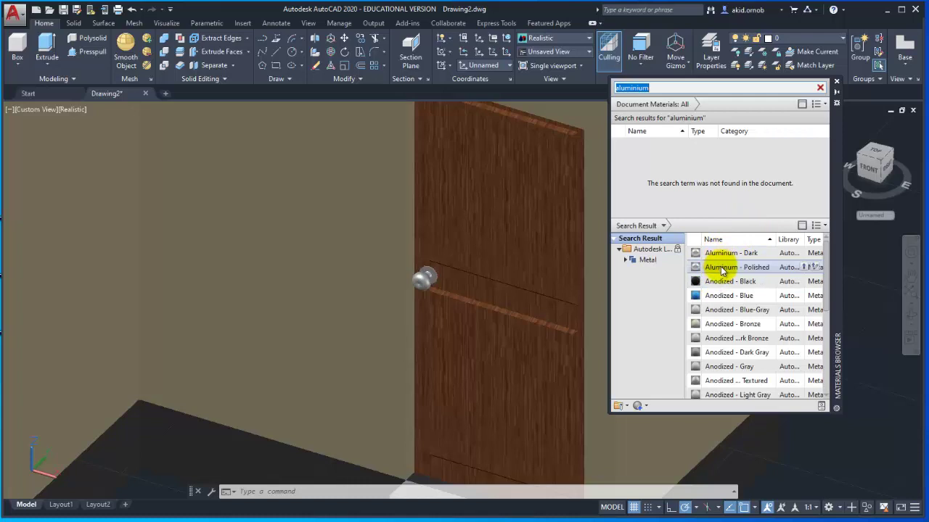
pyautogui.moveTo(720, 267); pyautogui.dragTo(480, 281)
pyautogui.moveTo(431, 301); pyautogui.dragTo(428, 297)
pyautogui.scroll(3, 420, 287)
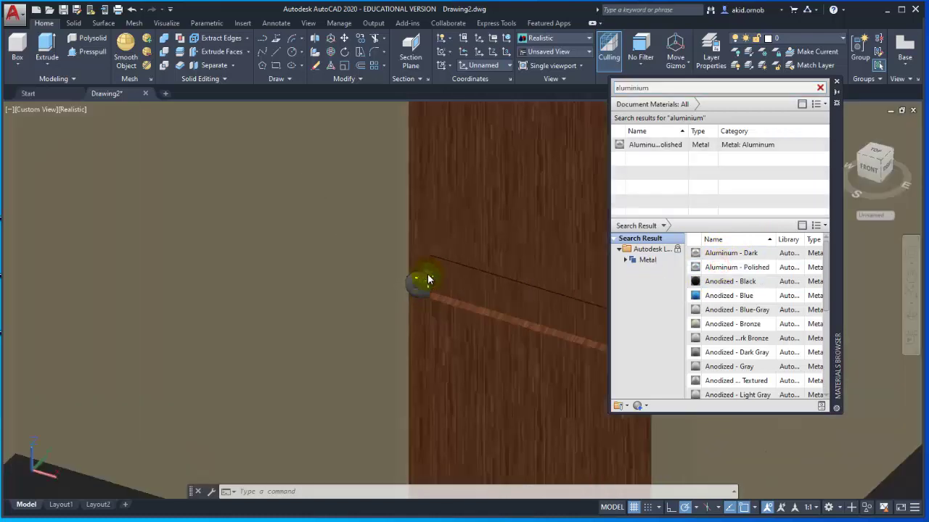
pyautogui.scroll(-2, 711, 285)
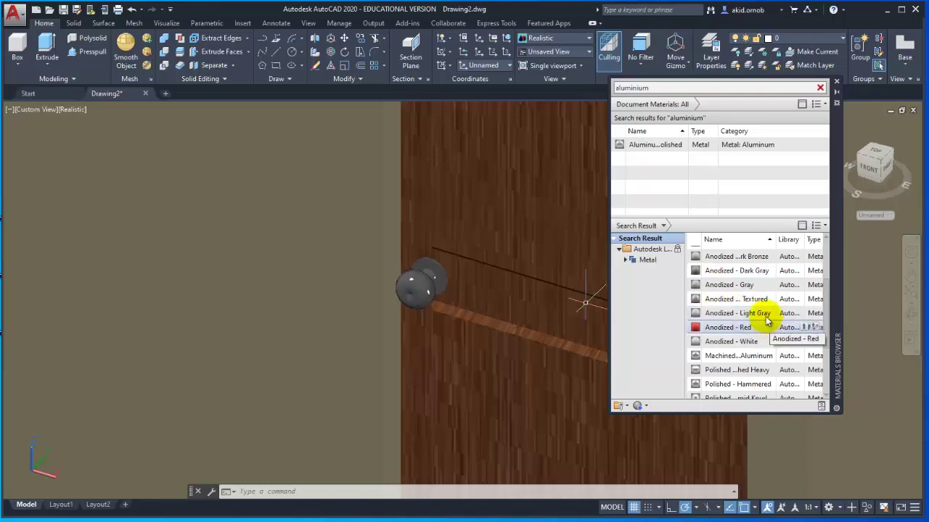
pyautogui.moveTo(763, 314); pyautogui.dragTo(428, 280)
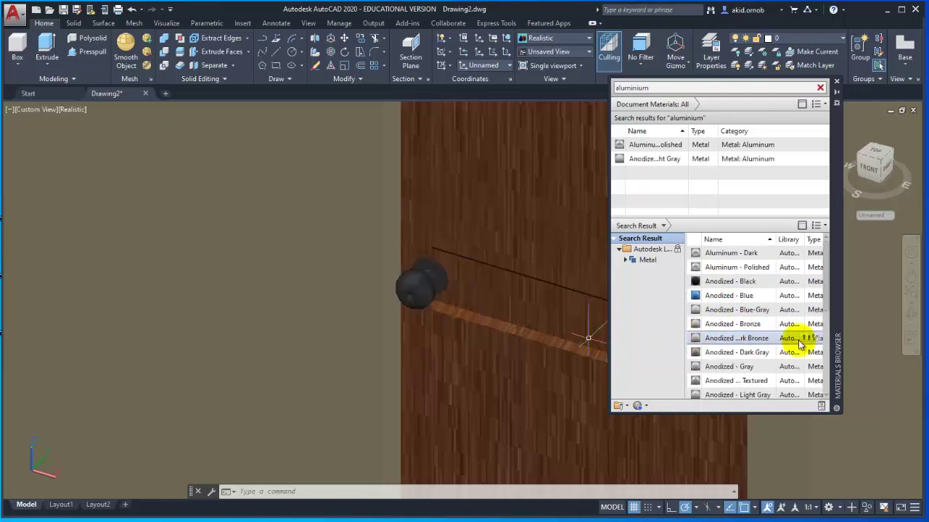
pyautogui.scroll(-1, 715, 342)
pyautogui.scroll(-3, 737, 348)
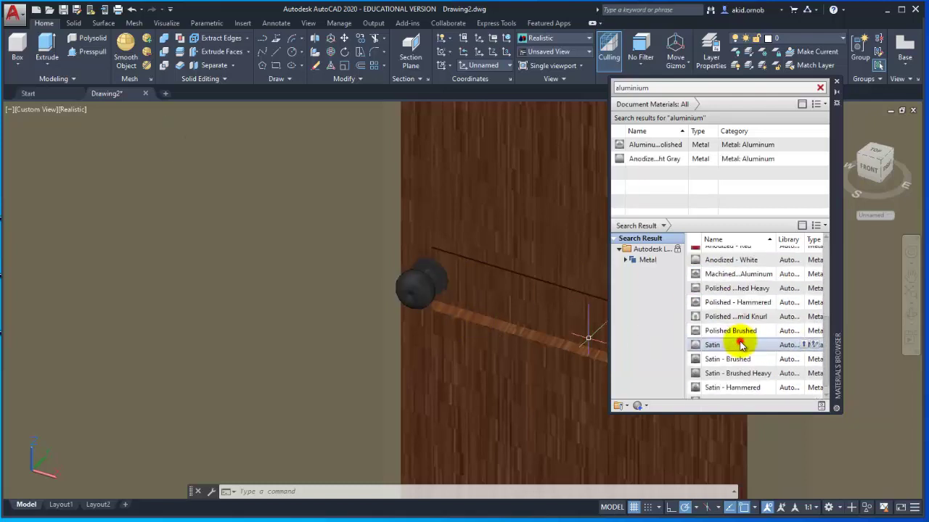
pyautogui.moveTo(740, 346); pyautogui.dragTo(588, 330)
pyautogui.moveTo(418, 272); pyautogui.dragTo(482, 327)
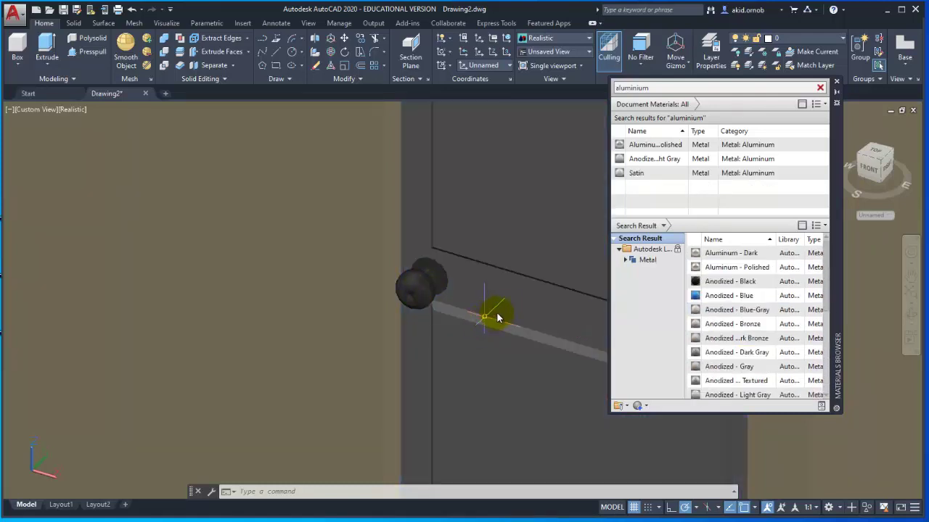
pyautogui.hotkey('ctrl', 'z')
# - Try Aluminum - Dark and a textured anodized metal on the door knob
pyautogui.scroll(-3, 740, 322)
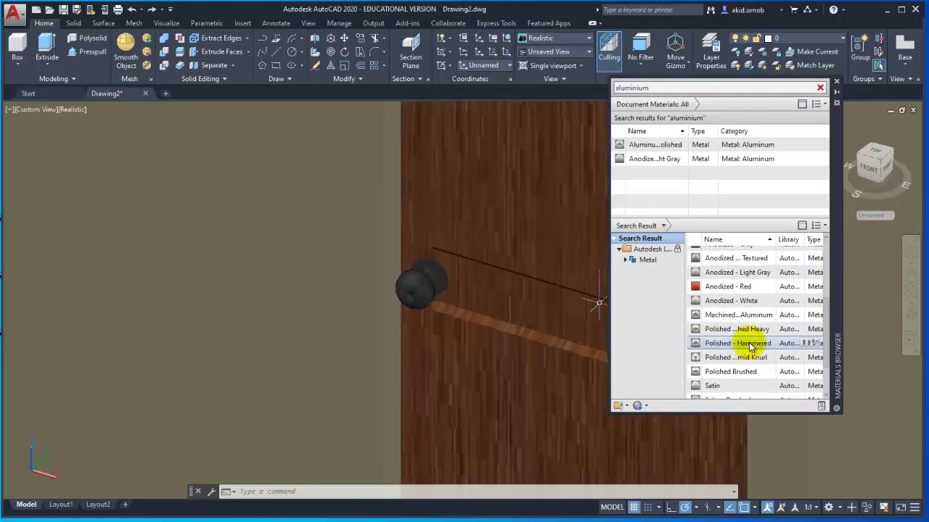
pyautogui.scroll(-1, 749, 362)
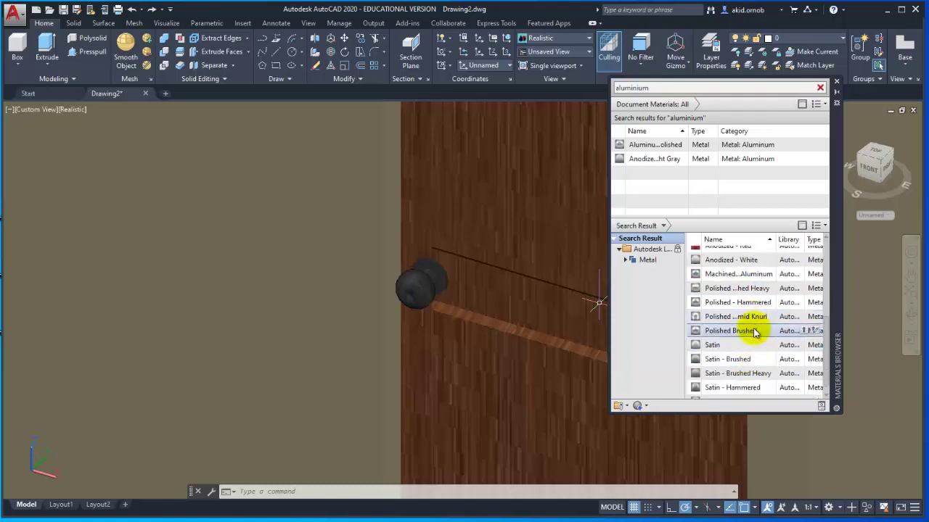
pyautogui.scroll(-1, 753, 330)
pyautogui.scroll(3, 751, 335)
pyautogui.scroll(2, 750, 326)
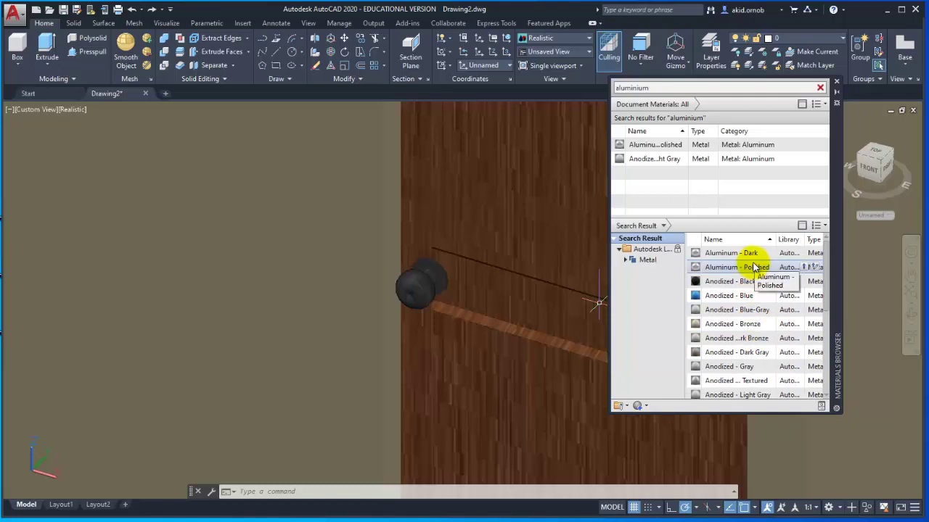
pyautogui.moveTo(752, 259); pyautogui.dragTo(425, 289)
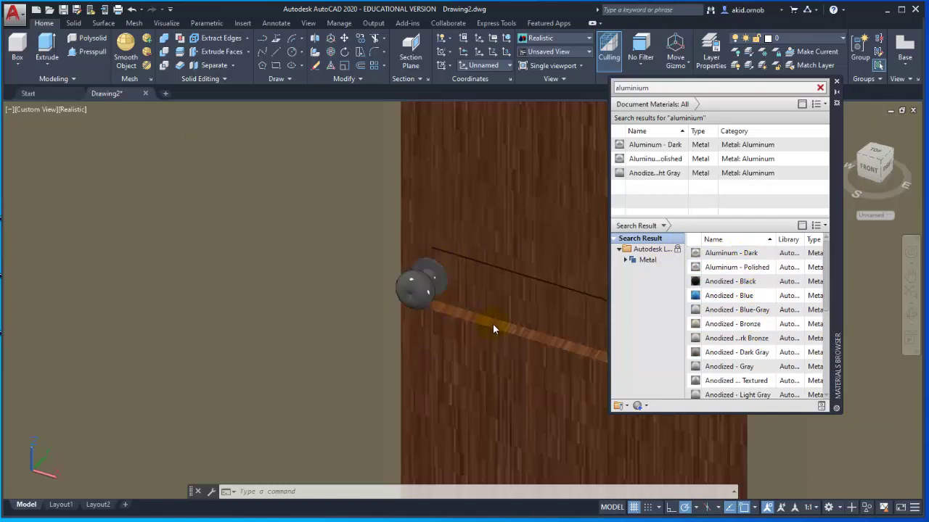
pyautogui.moveTo(792, 252)
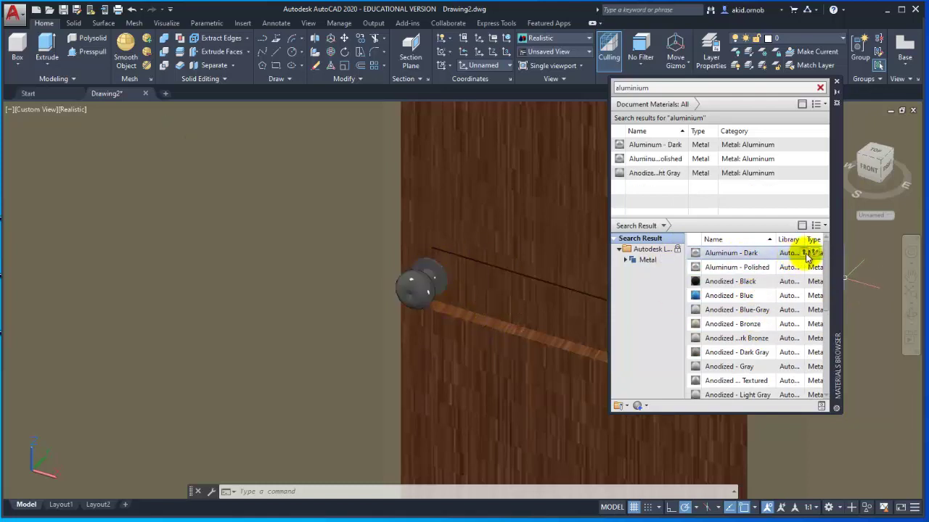
pyautogui.scroll(-1, 767, 317)
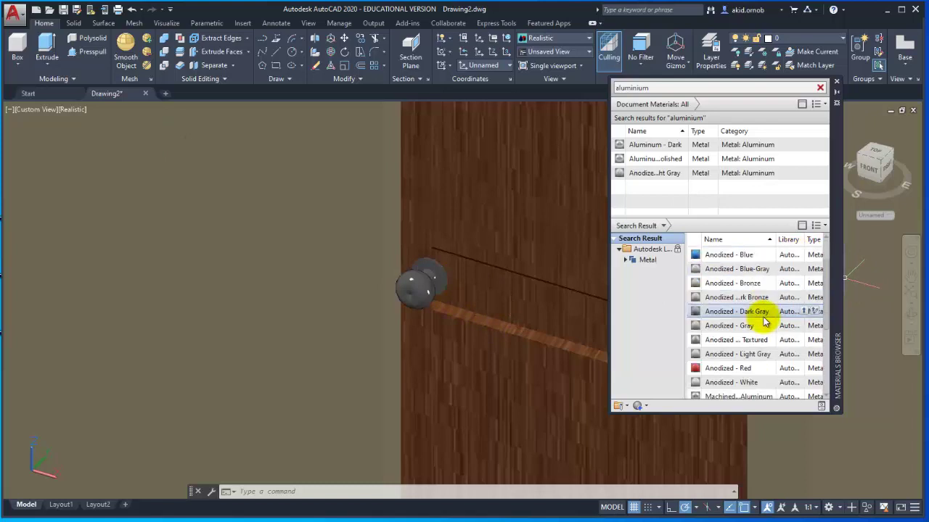
pyautogui.scroll(-1, 765, 322)
pyautogui.moveTo(755, 299); pyautogui.dragTo(473, 317)
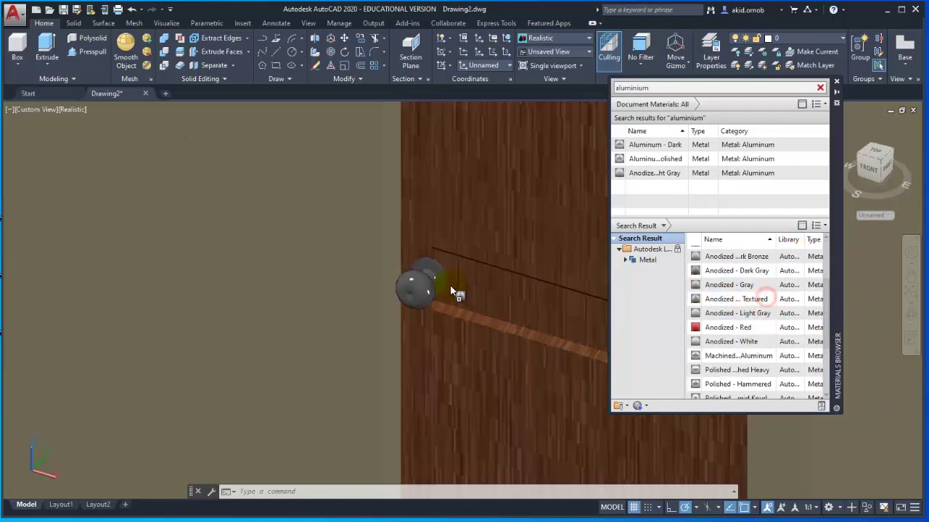
pyautogui.scroll(-2, 762, 320)
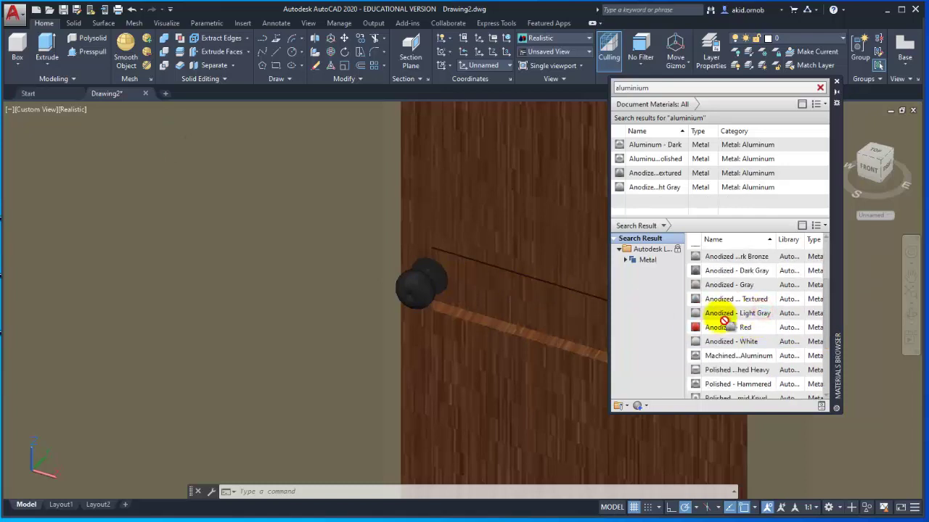
pyautogui.scroll(-1, 760, 317)
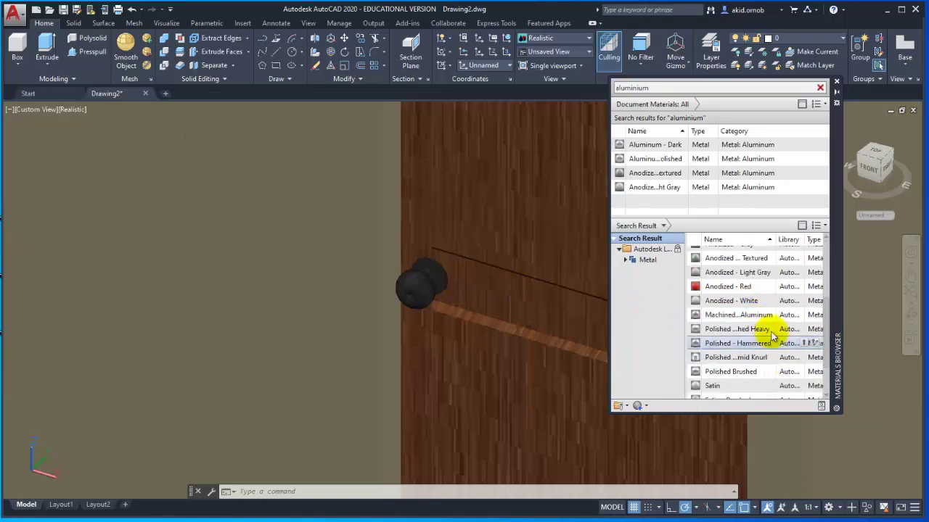
pyautogui.moveTo(766, 314); pyautogui.dragTo(440, 278)
pyautogui.moveTo(559, 357); pyautogui.dragTo(560, 355)
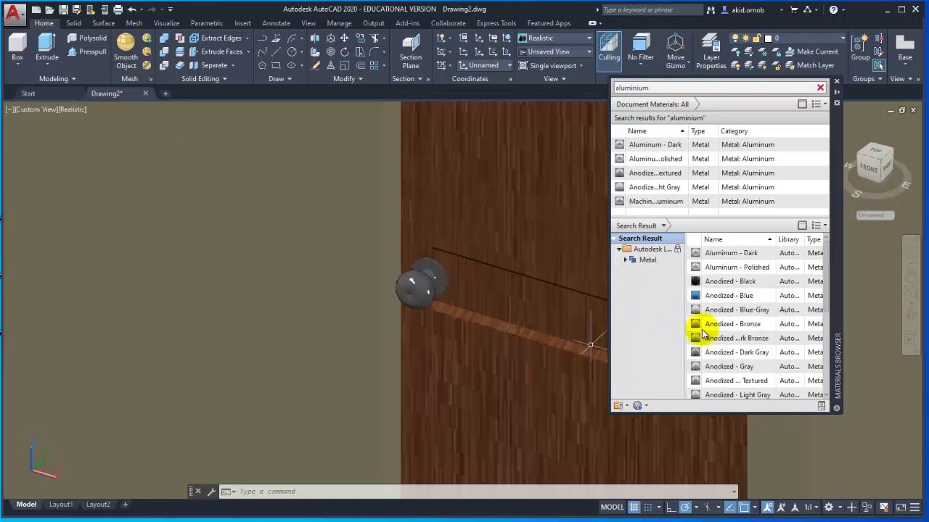
# - Apply the Semi-Polished aluminium metal to the door knob sphere
pyautogui.scroll(-1, 762, 330)
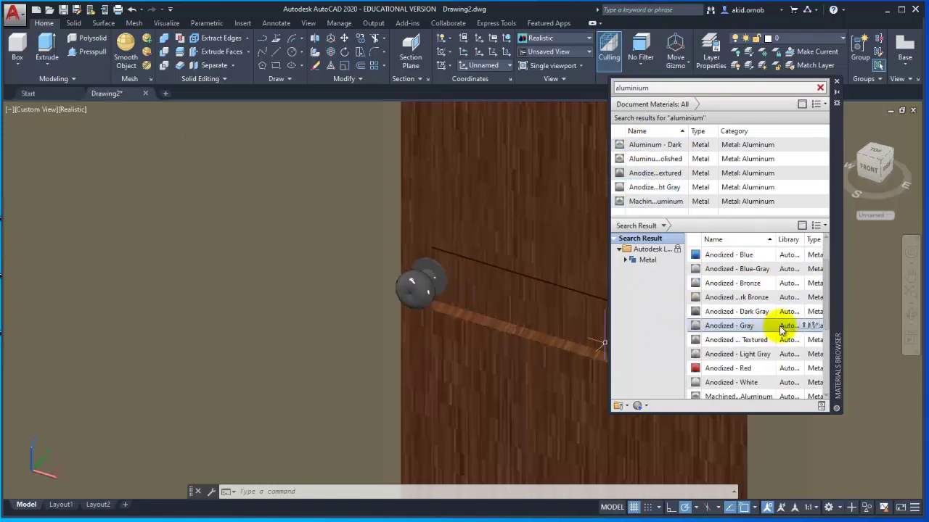
pyautogui.scroll(-1, 782, 330)
pyautogui.scroll(-2, 782, 331)
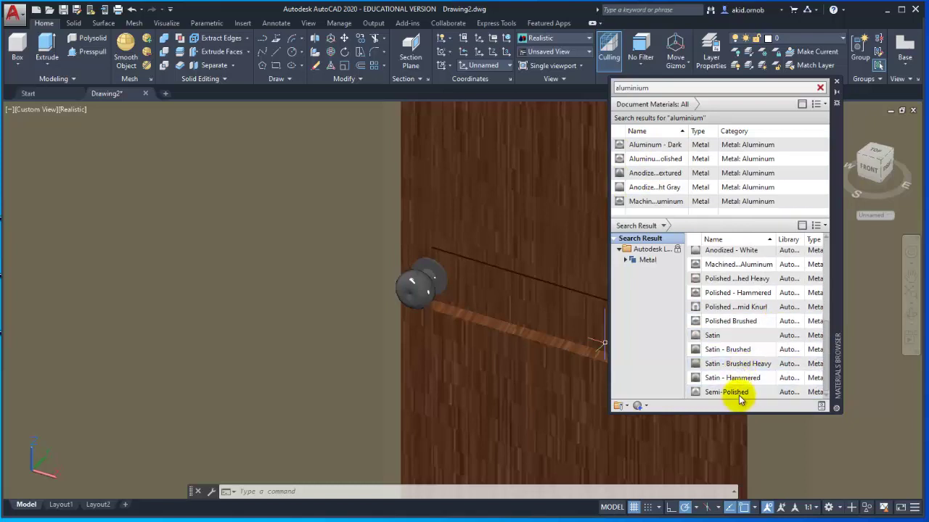
pyautogui.moveTo(733, 392); pyautogui.dragTo(437, 312)
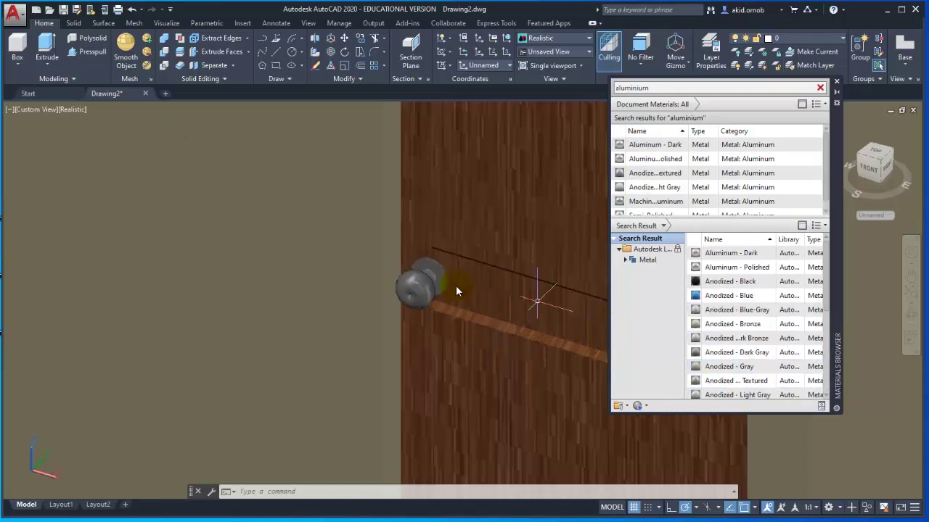
pyautogui.scroll(3, 420, 292)
pyautogui.scroll(1, 425, 294)
pyautogui.scroll(-3, 428, 293)
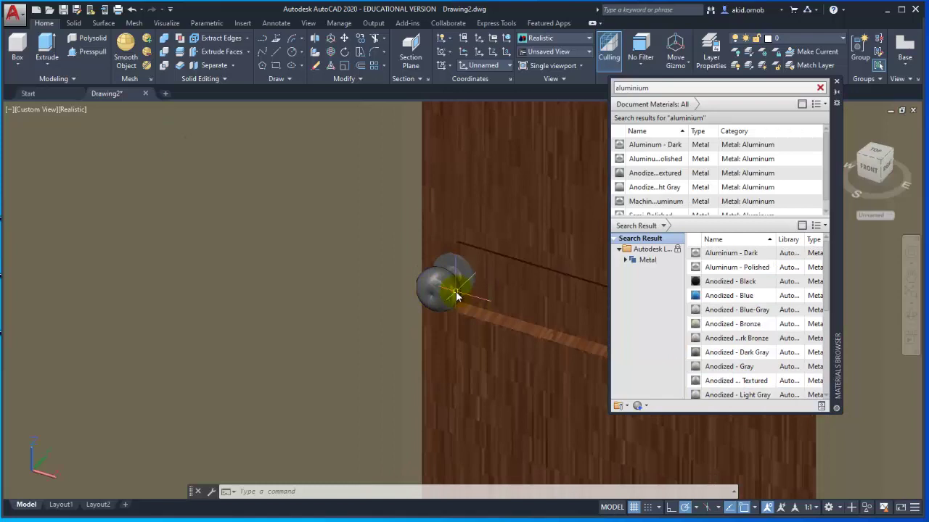
pyautogui.scroll(3, 457, 295)
pyautogui.scroll(-3, 445, 290)
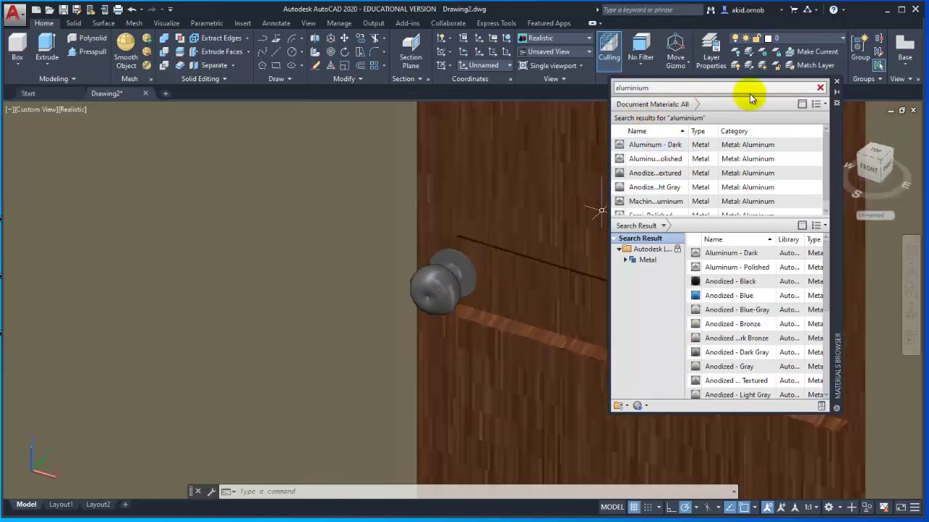
# - Close the Materials Browser, then zoom out and shift the house left in the view
pyautogui.click(836, 82)
pyautogui.scroll(-10, 728, 292)
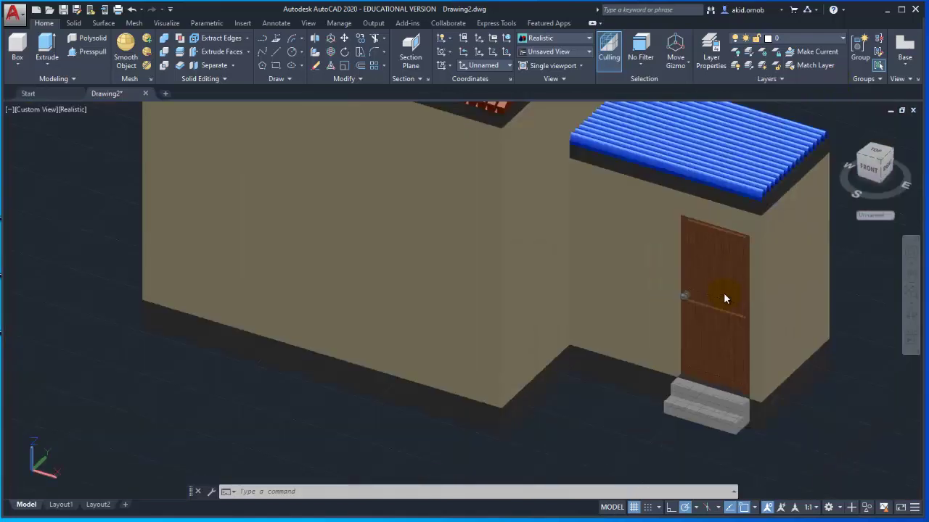
pyautogui.moveTo(681, 314); pyautogui.dragTo(622, 343, button='middle')
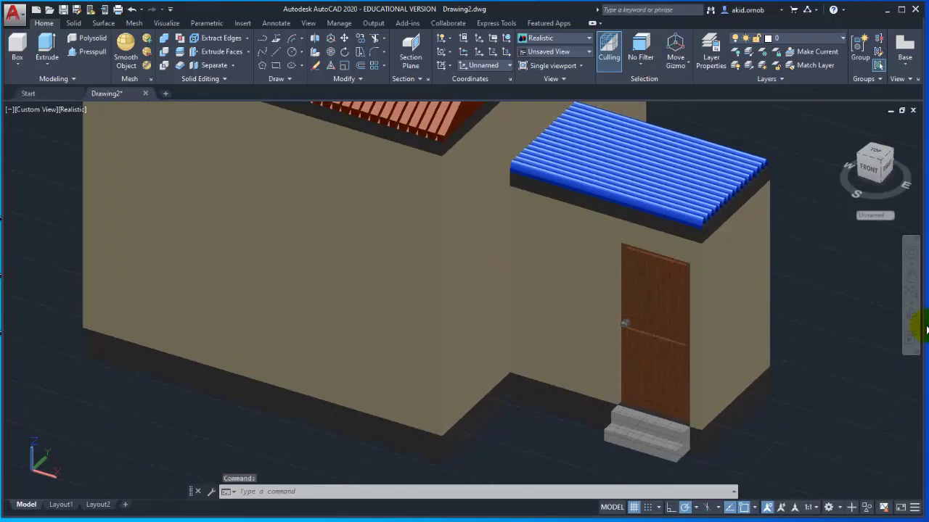
# - Orbit the house round to show its windowed side
pyautogui.click(911, 315)
pyautogui.moveTo(729, 290)
pyautogui.mouseDown()
pyautogui.moveTo(618, 280)
pyautogui.moveTo(699, 279)
pyautogui.moveTo(493, 317)
pyautogui.moveTo(568, 356)
pyautogui.mouseUp()
pyautogui.press('Escape')
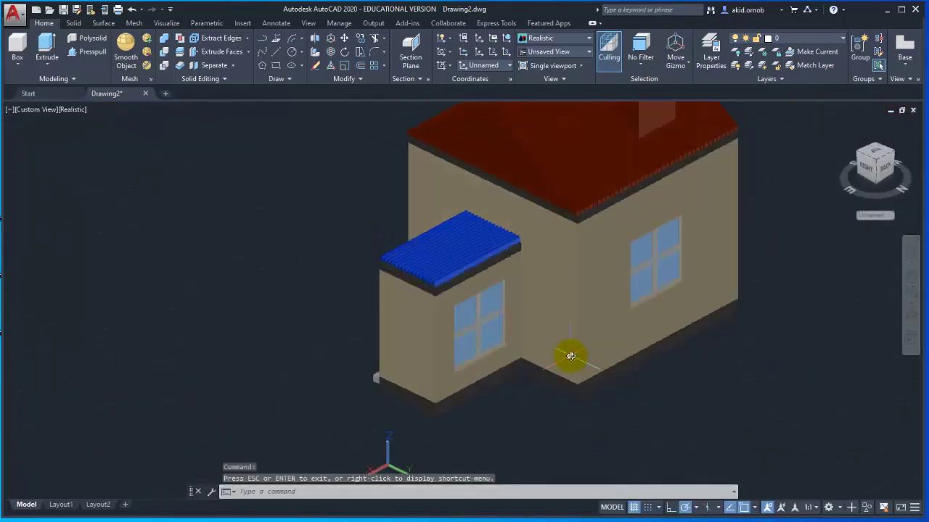
pyautogui.write('n')
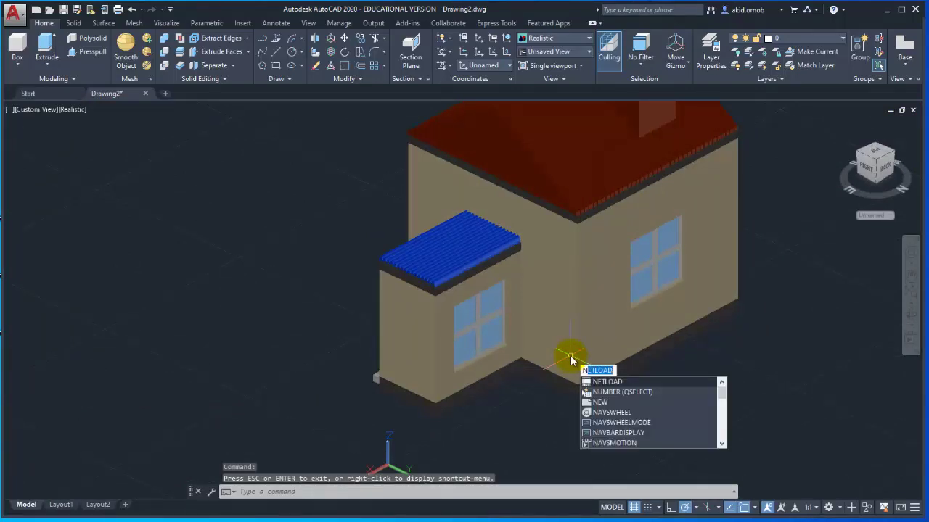
pyautogui.press('BackSpace')
pyautogui.write('MATERIALS')
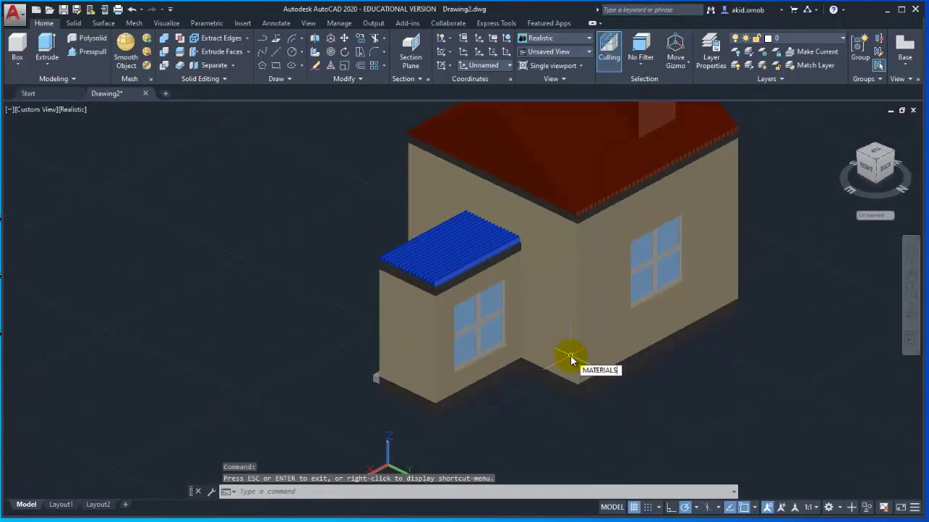
# - Search the materials library for glass and apply Clear glass to the window panes
pyautogui.press('Return')
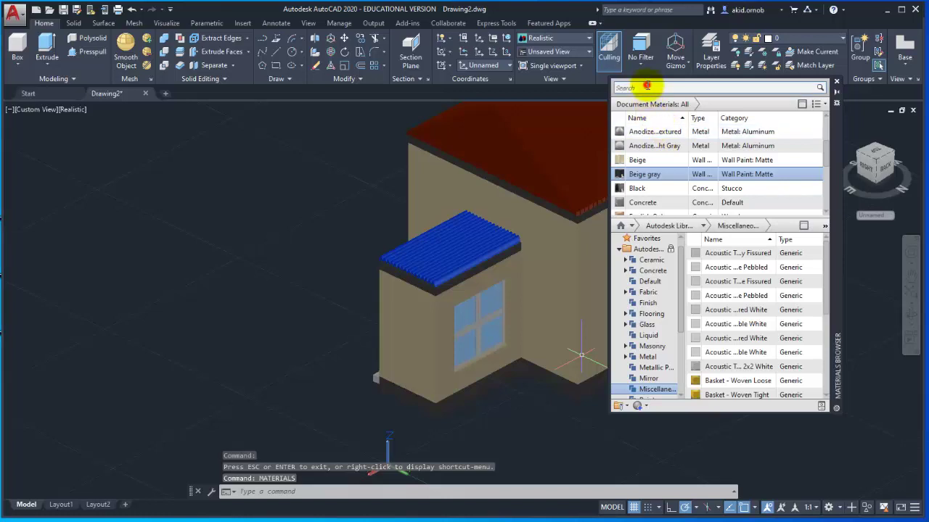
pyautogui.write('GLASS')
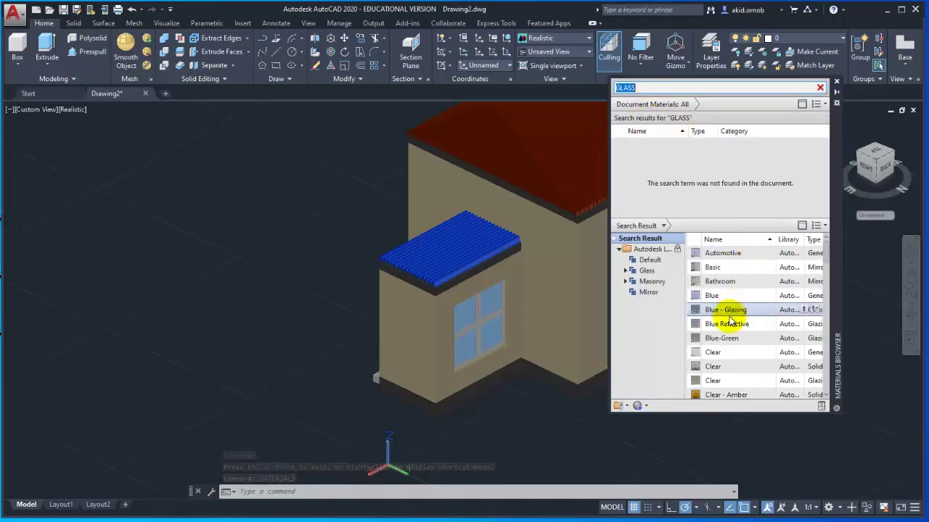
pyautogui.moveTo(707, 352); pyautogui.dragTo(559, 311)
pyautogui.moveTo(499, 300); pyautogui.dragTo(499, 301)
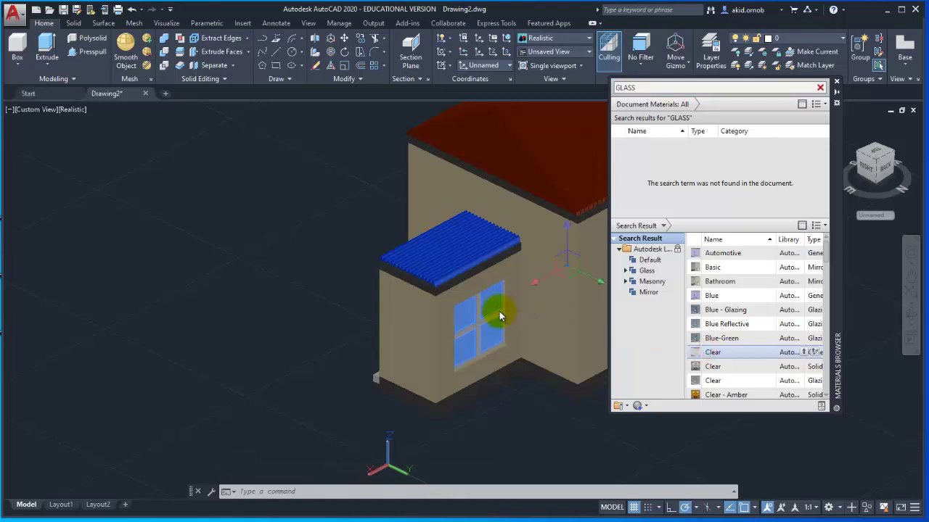
pyautogui.scroll(2, 486, 327)
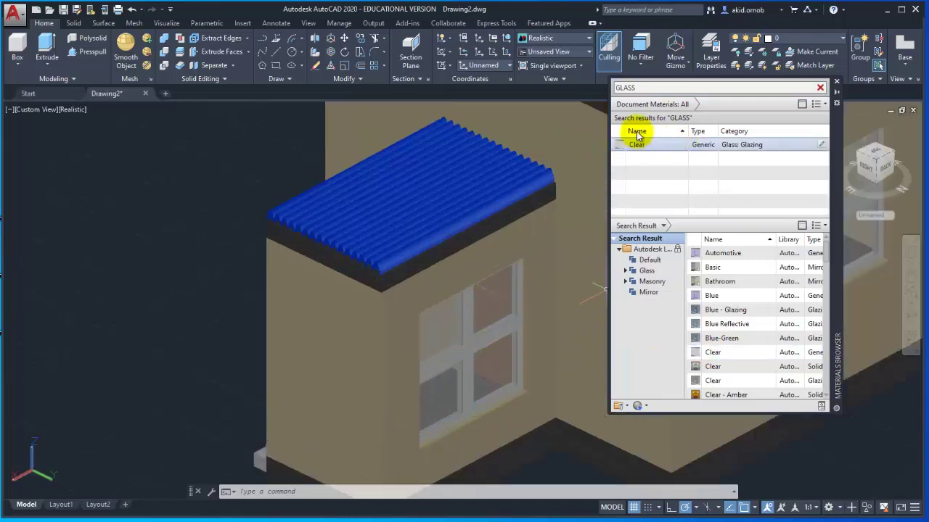
# - Apply a polished aluminium metal to the window frame and close the browser
pyautogui.doubleClick(655, 86)
pyautogui.write('alum')
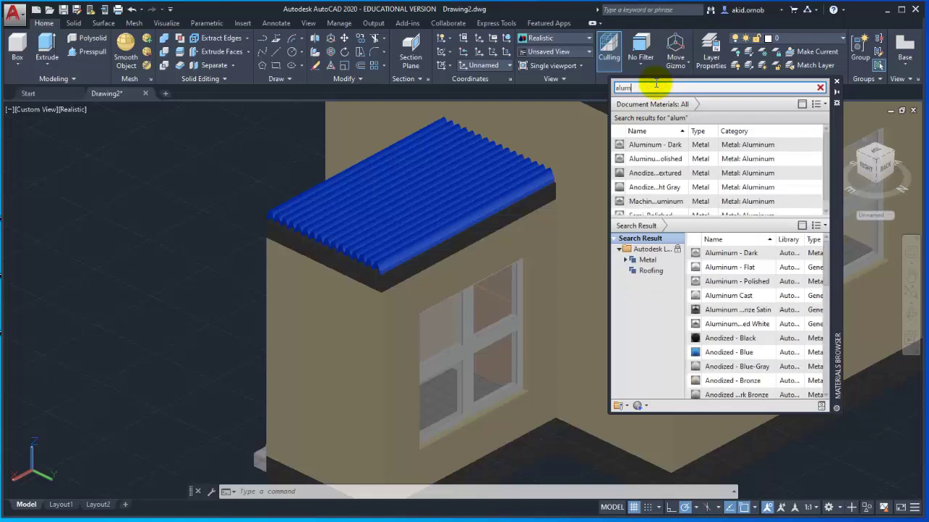
pyautogui.scroll(-1, 653, 178)
pyautogui.scroll(-1, 739, 308)
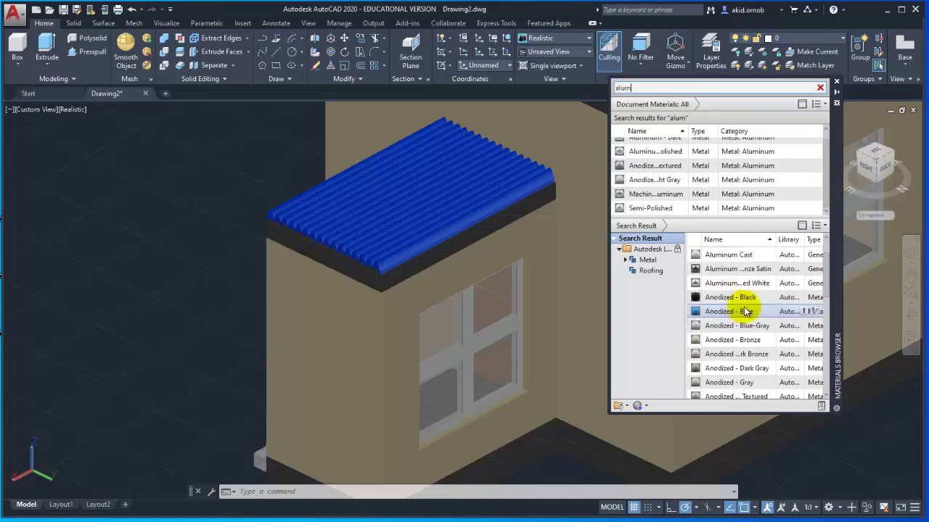
pyautogui.scroll(1, 747, 319)
pyautogui.scroll(-5, 753, 337)
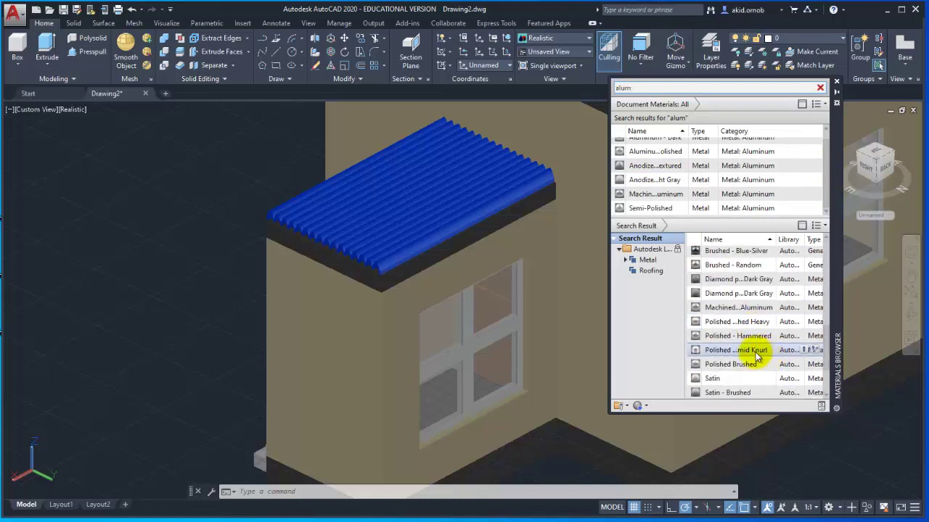
pyautogui.moveTo(747, 321)
pyautogui.mouseDown()
pyautogui.moveTo(469, 328)
pyautogui.moveTo(471, 349)
pyautogui.mouseUp()
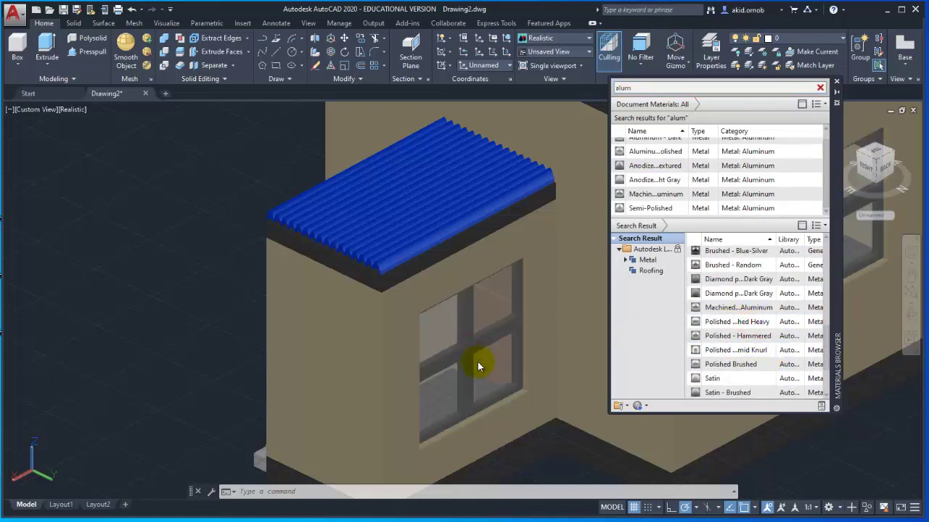
pyautogui.scroll(2, 477, 362)
pyautogui.scroll(2, 480, 348)
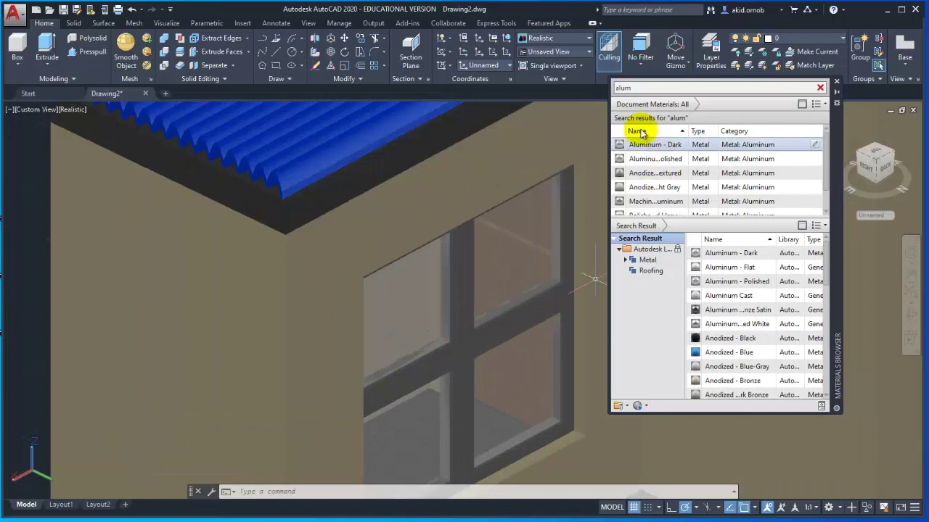
pyautogui.click(836, 84)
# - Bring the whole house into view and search the materials library for tile
pyautogui.scroll(-5, 798, 310)
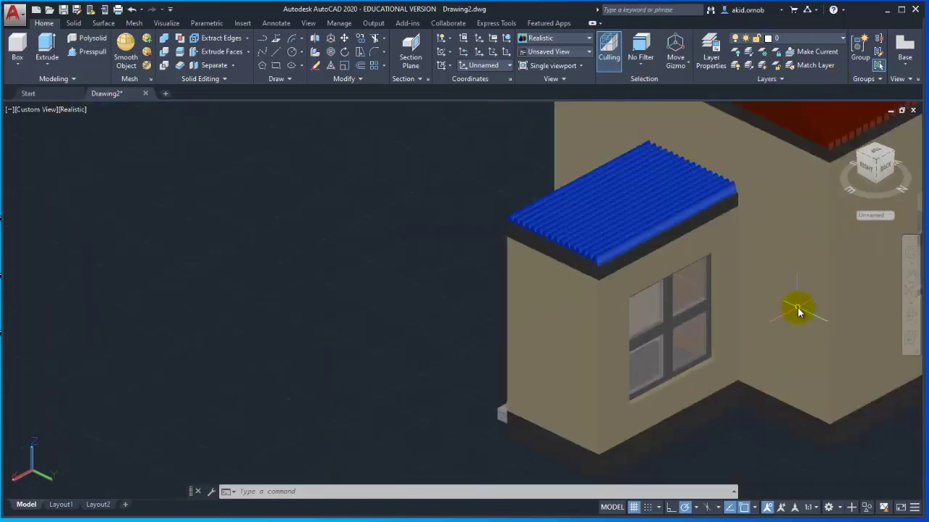
pyautogui.moveTo(798, 307)
pyautogui.mouseDown(button='middle')
pyautogui.moveTo(575, 337)
pyautogui.moveTo(597, 301)
pyautogui.moveTo(590, 307)
pyautogui.mouseUp(button='middle')
pyautogui.scroll(2, 638, 182)
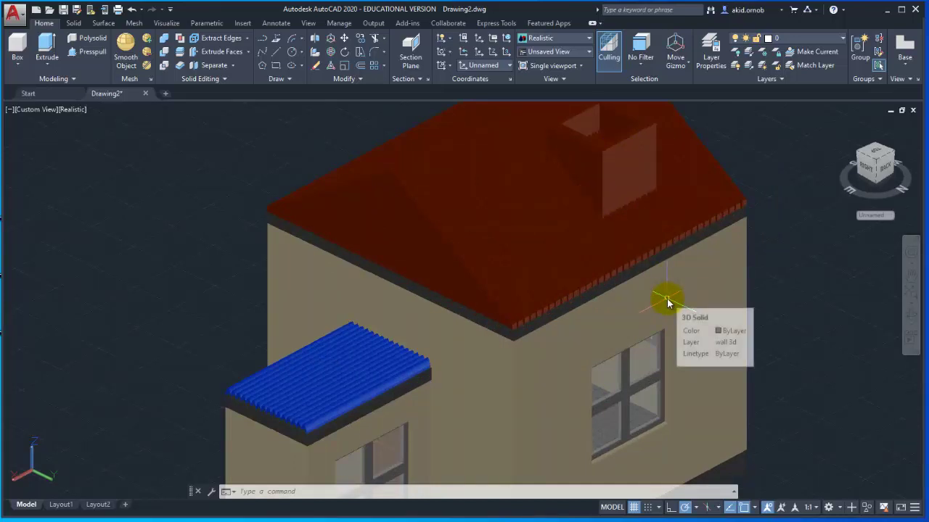
pyautogui.write('ma')
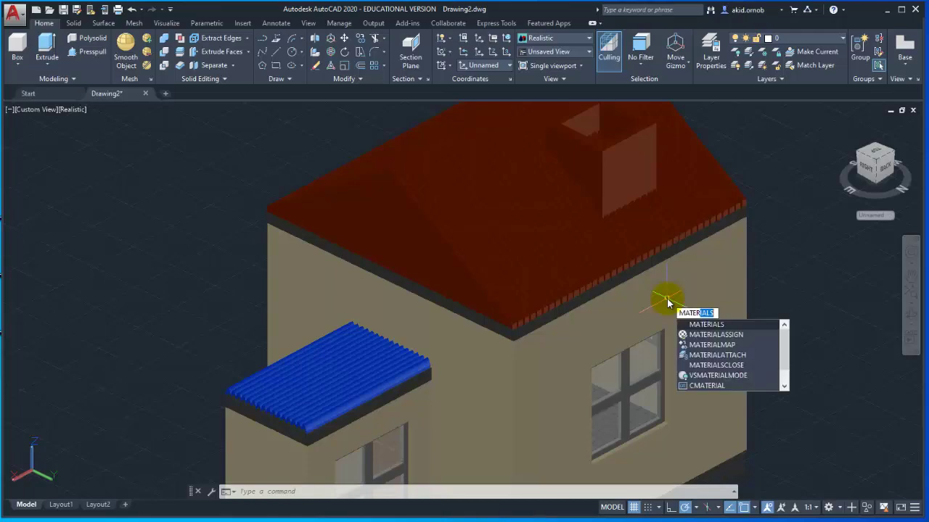
pyautogui.press('Return')
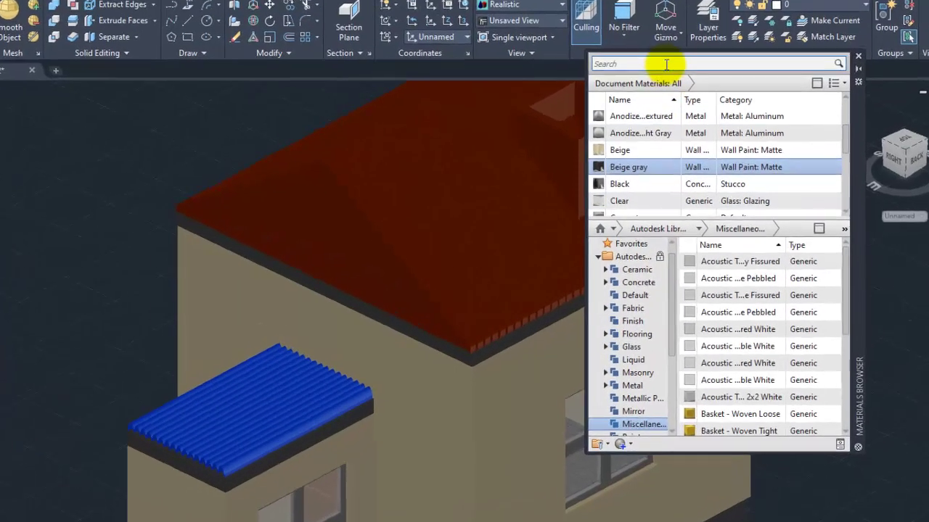
pyautogui.click(666, 64)
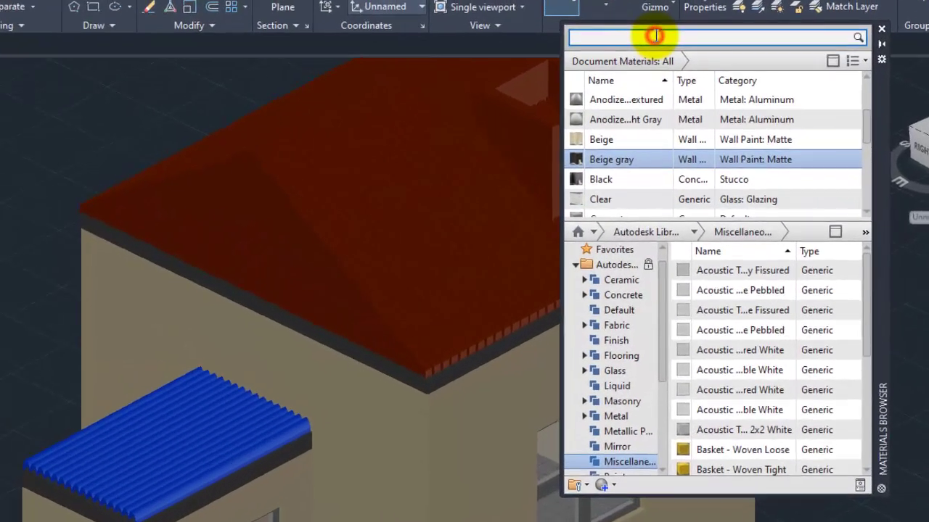
pyautogui.write('tile')
pyautogui.press('Return')
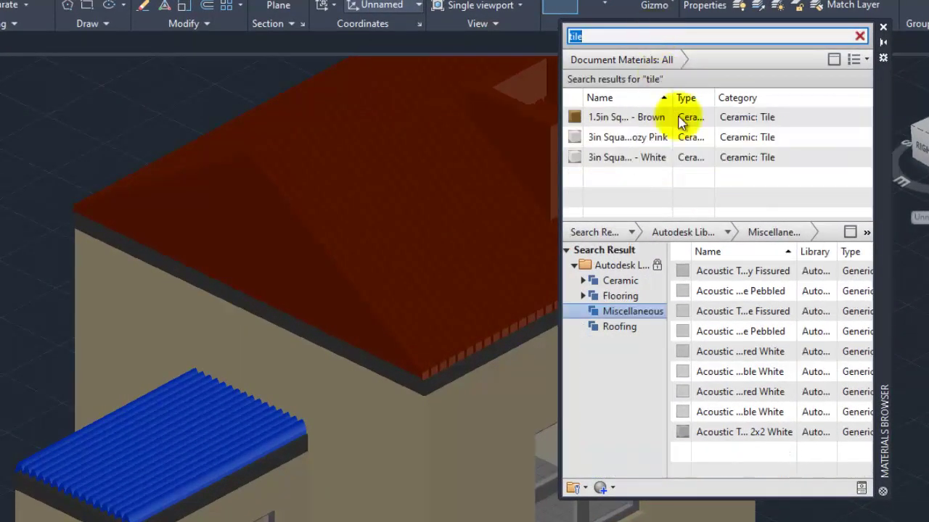
# - Apply 3in Square - Terra Cotta from the Ceramic results to the main roof
pyautogui.click(620, 281)
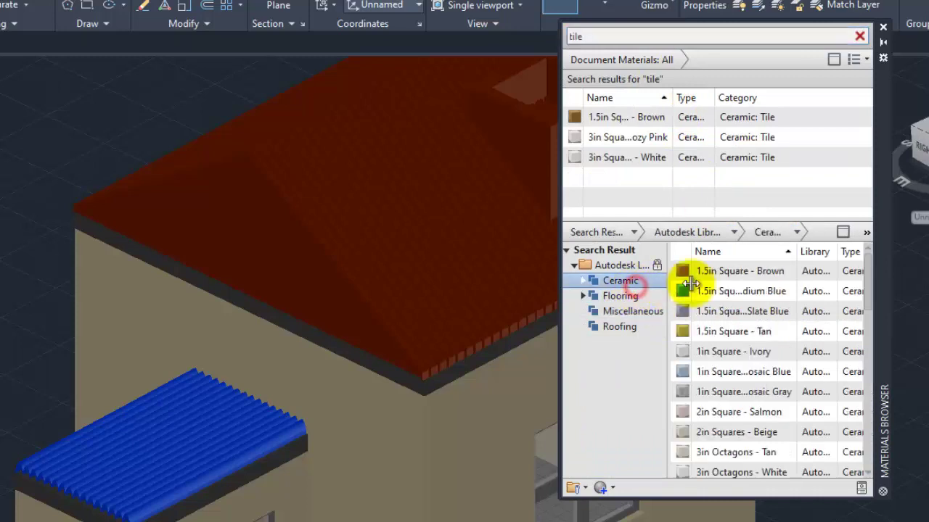
pyautogui.scroll(-4, 771, 366)
pyautogui.scroll(-1, 766, 381)
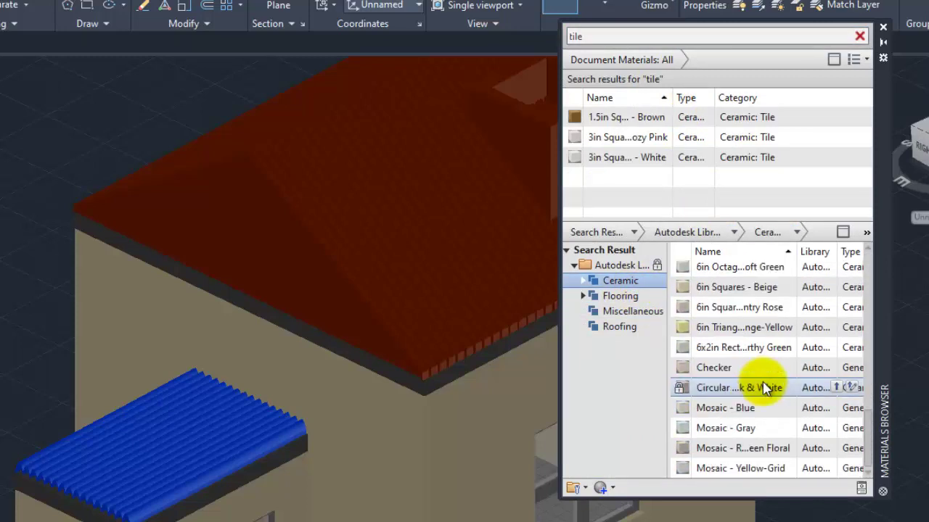
pyautogui.scroll(5, 754, 407)
pyautogui.scroll(5, 754, 413)
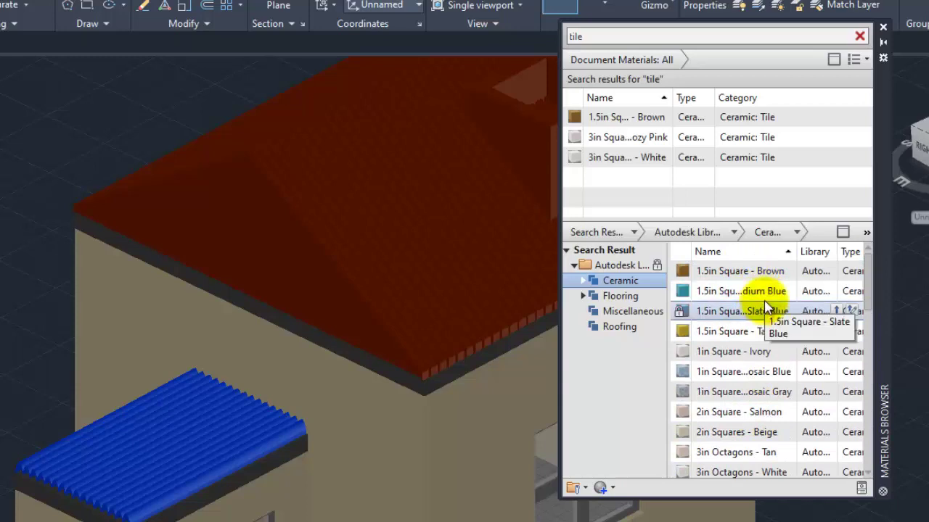
pyautogui.scroll(-2, 761, 354)
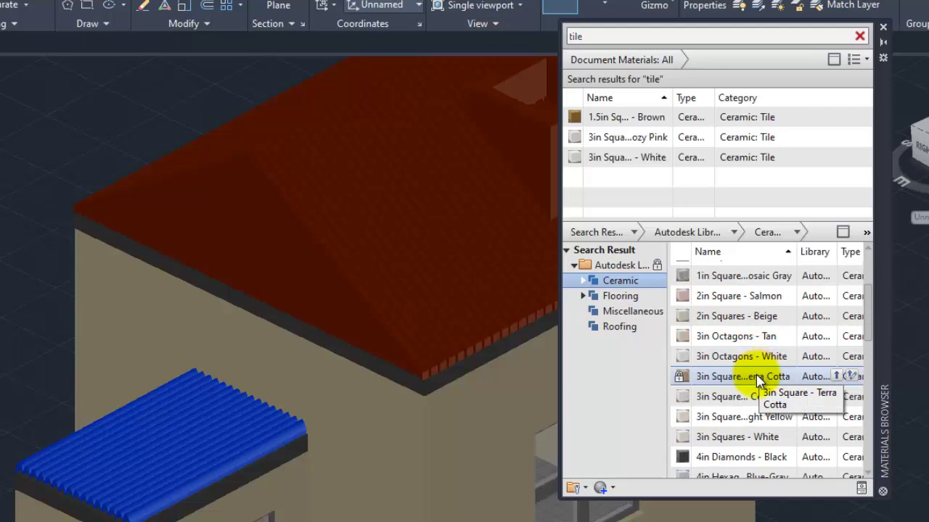
pyautogui.moveTo(758, 379); pyautogui.dragTo(512, 336)
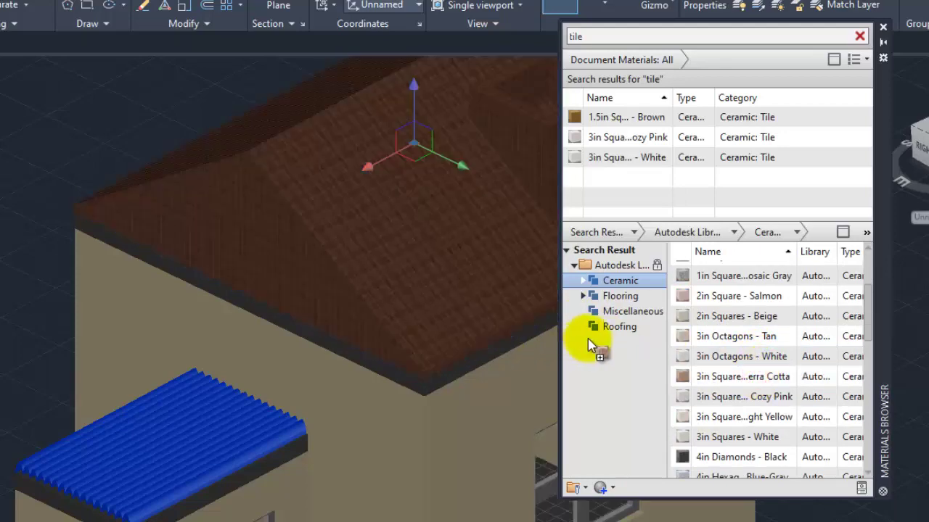
pyautogui.moveTo(591, 347); pyautogui.dragTo(422, 233)
pyautogui.scroll(3, 407, 245)
pyautogui.scroll(2, 372, 267)
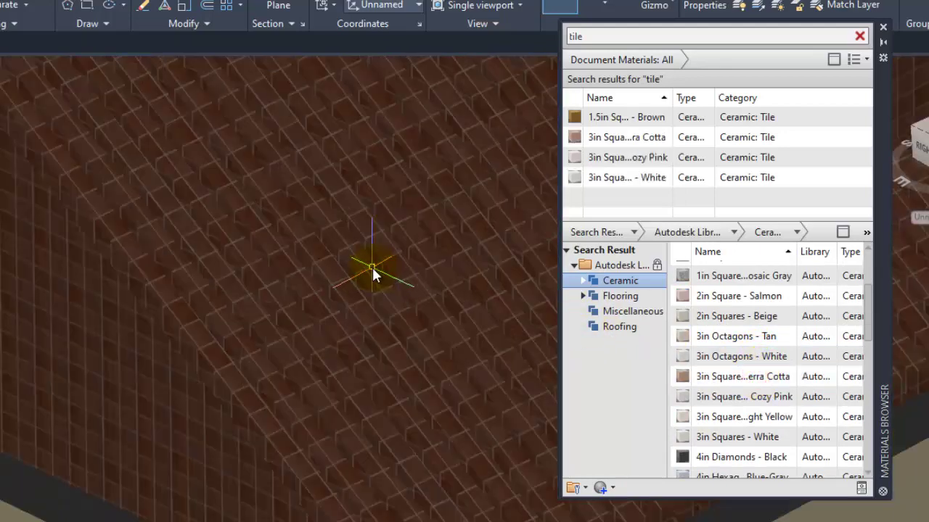
pyautogui.scroll(-5, 372, 267)
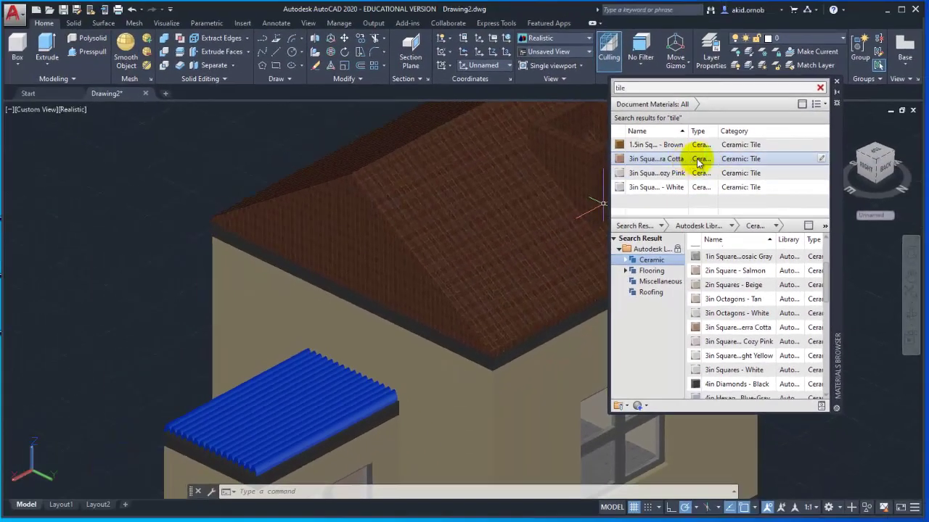
# - Edit the Terra Cotta material, replacing its tile image with a plain colour
pyautogui.click(822, 159)
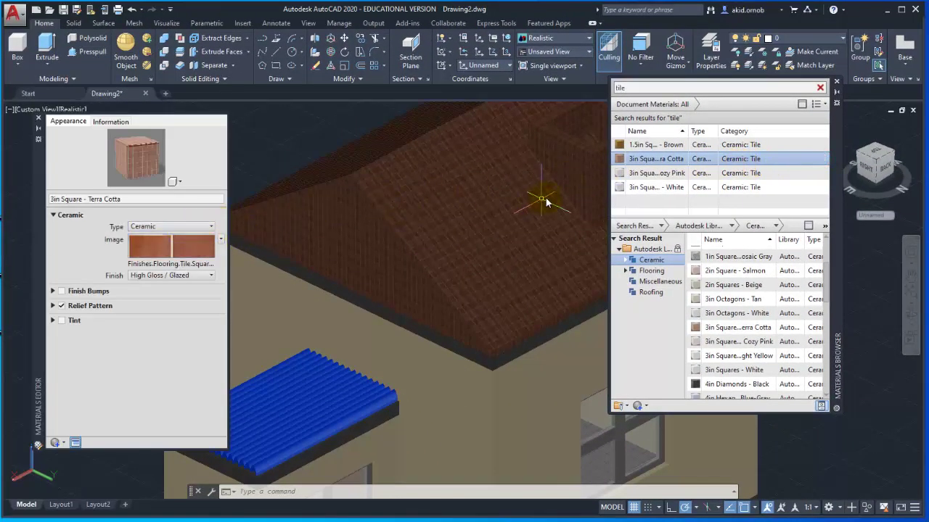
pyautogui.click(184, 228)
pyautogui.click(185, 228)
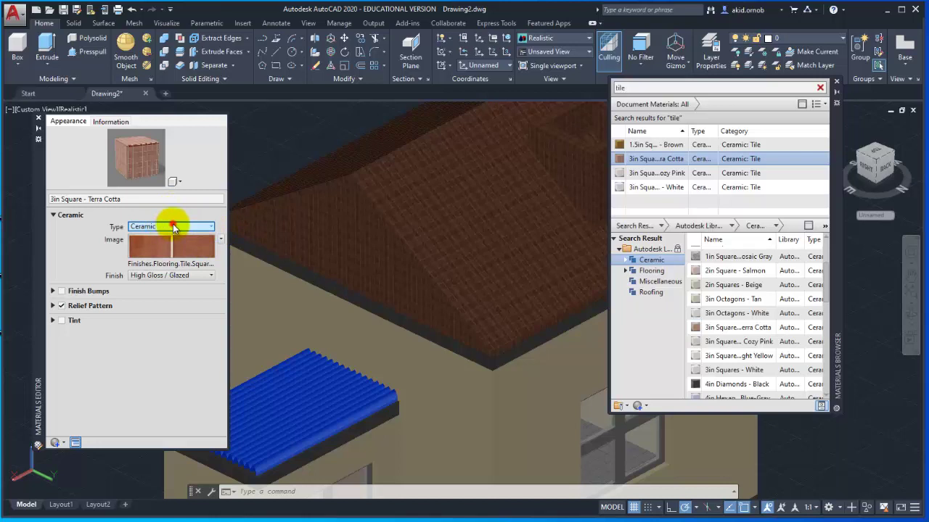
pyautogui.click(172, 226)
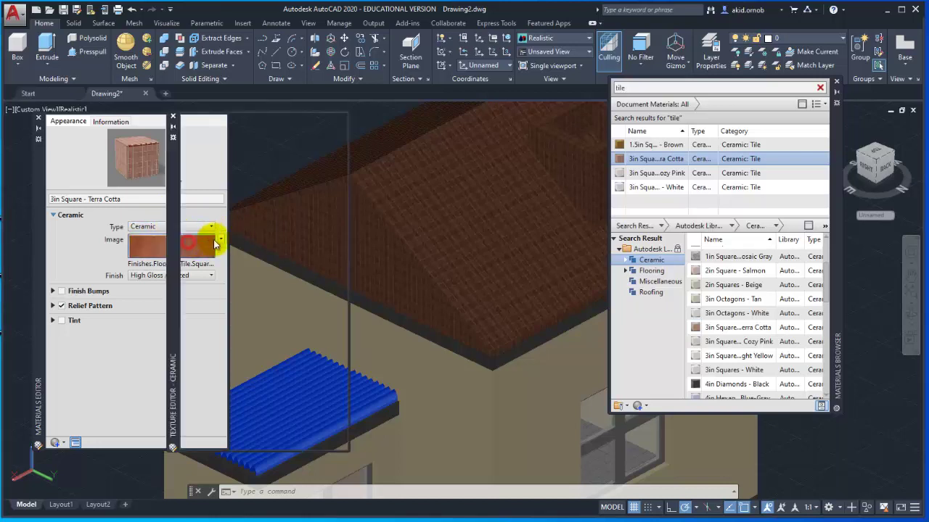
pyautogui.click(210, 244)
pyautogui.click(173, 119)
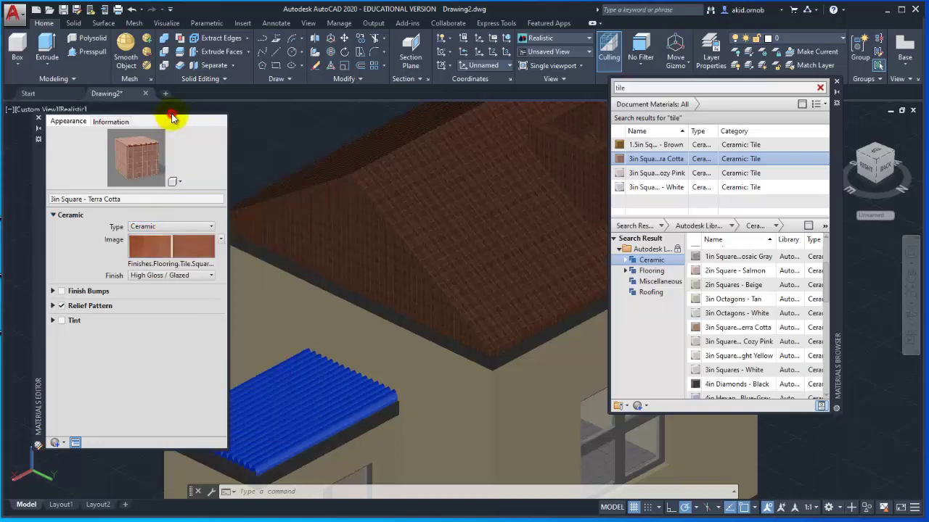
pyautogui.click(221, 239)
pyautogui.click(196, 249)
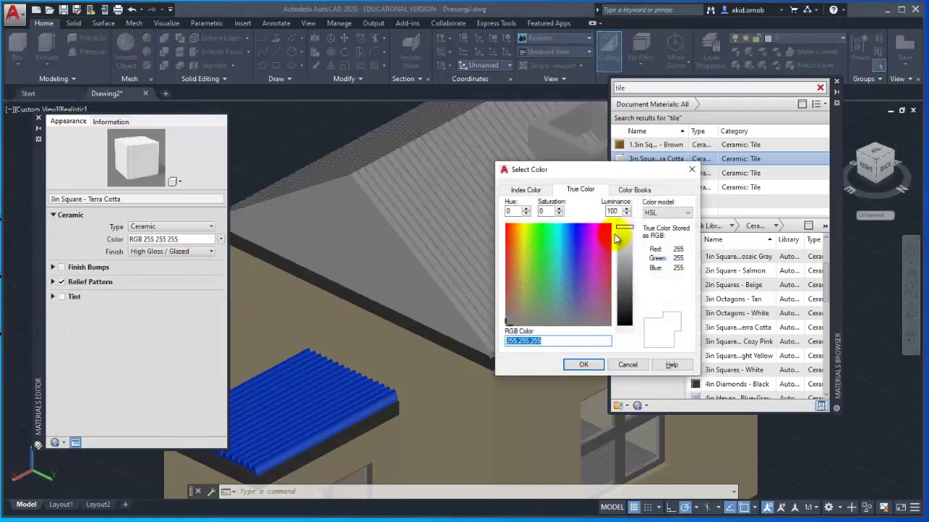
# - Set the tile colour to Index Color 14 (RGB 127 0 0) and close the editor
pyautogui.click(525, 190)
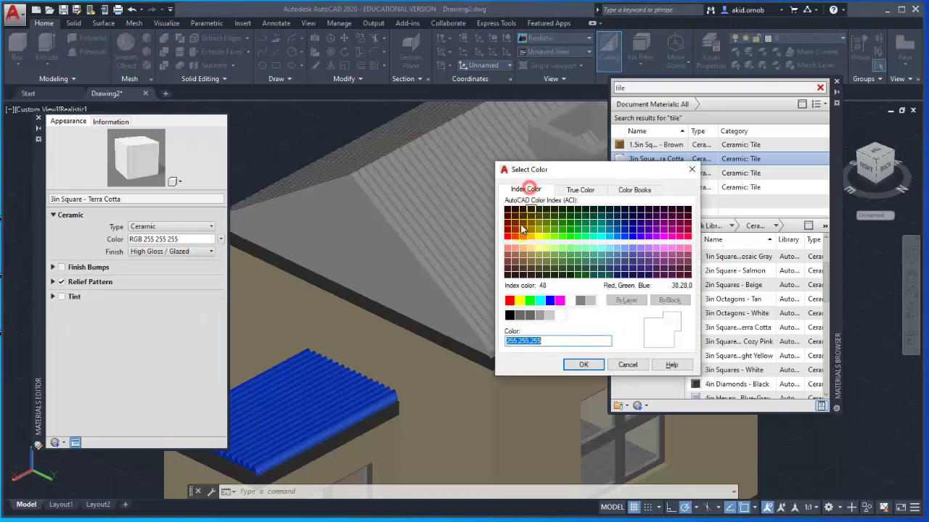
pyautogui.click(511, 227)
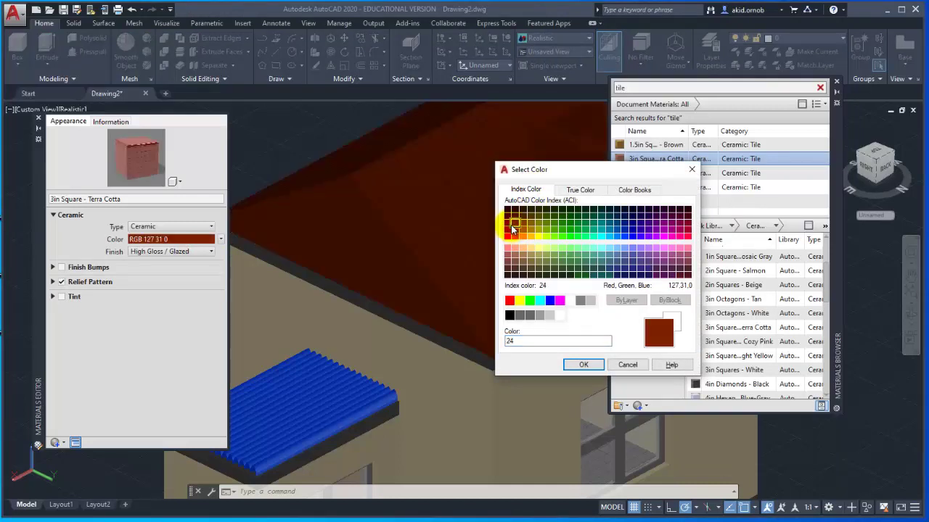
pyautogui.click(509, 225)
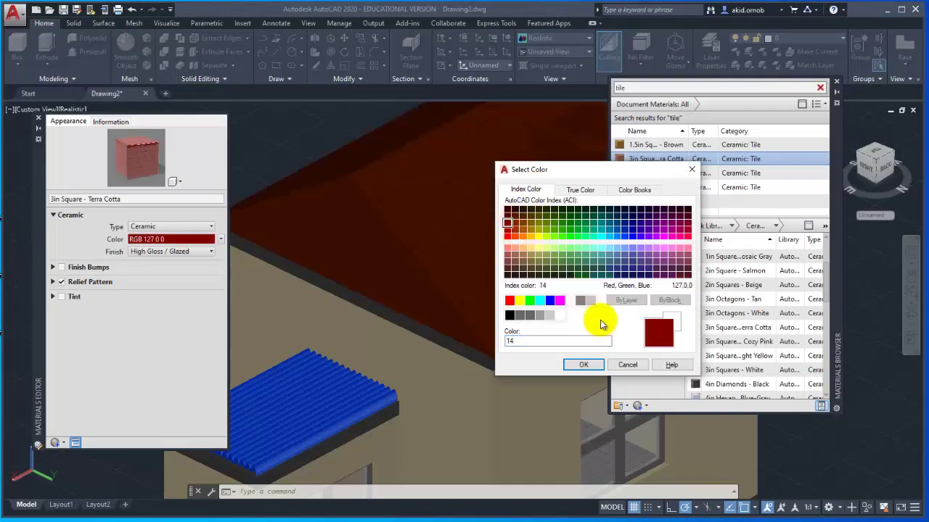
pyautogui.click(583, 365)
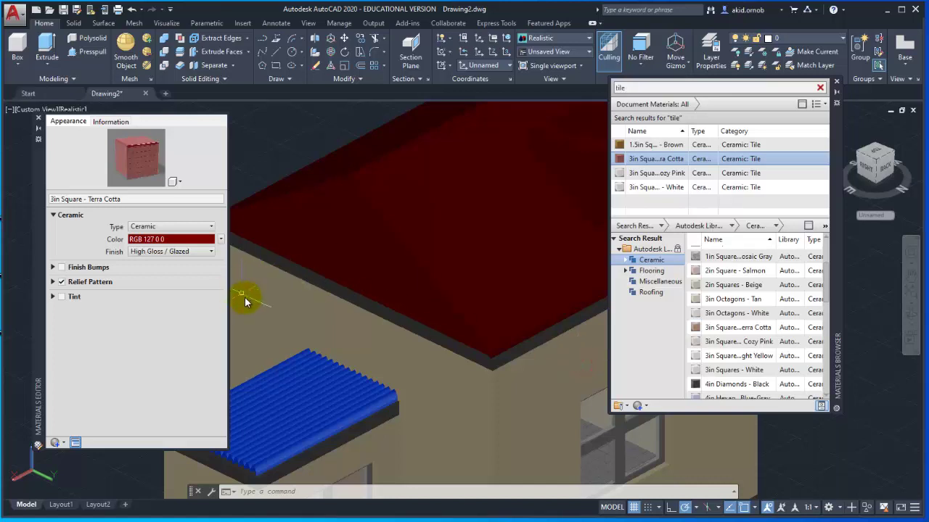
pyautogui.click(39, 121)
pyautogui.scroll(2, 487, 258)
# - Reapply the dark red Terra Cotta material to the roof from Document Materials
pyautogui.scroll(2, 488, 258)
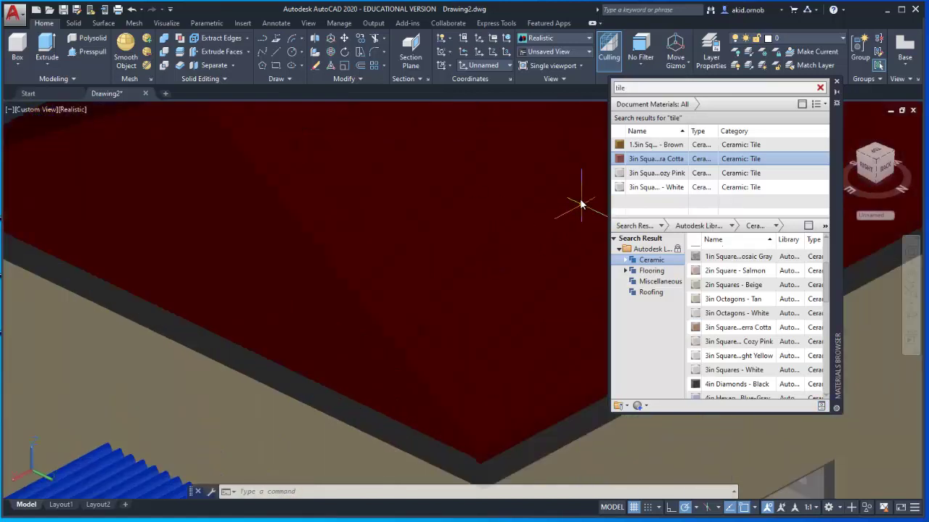
pyautogui.moveTo(626, 160); pyautogui.dragTo(395, 301)
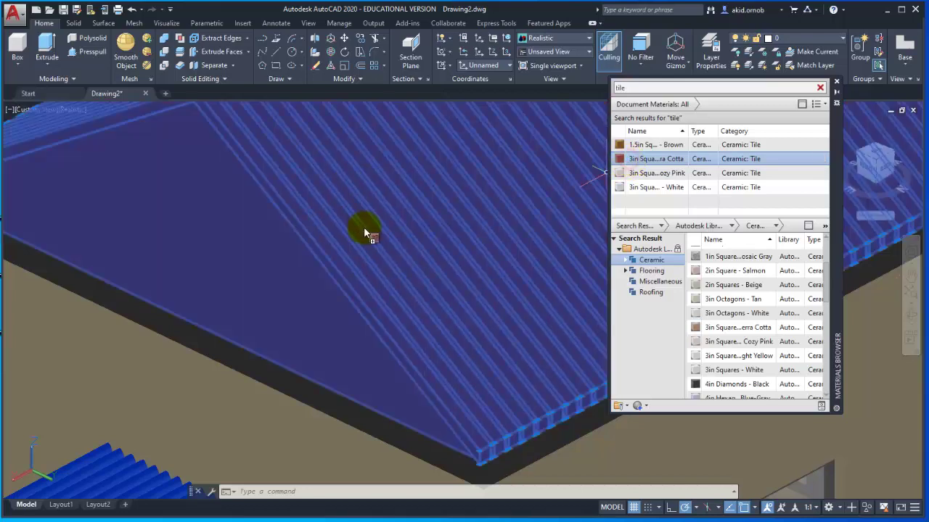
pyautogui.scroll(-2, 471, 277)
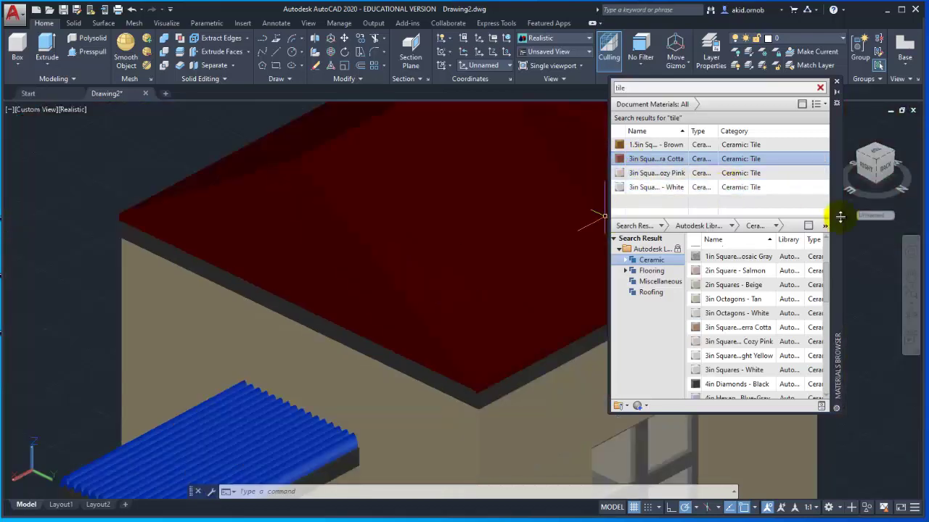
# - Orbit and zoom to a flatter view of the tiled roof
pyautogui.click(910, 315)
pyautogui.moveTo(576, 257); pyautogui.dragTo(7, 276)
pyautogui.moveTo(404, 335)
pyautogui.mouseDown()
pyautogui.moveTo(435, 317)
pyautogui.moveTo(441, 290)
pyautogui.moveTo(423, 315)
pyautogui.mouseUp()
pyautogui.press('Escape')
pyautogui.scroll(2, 729, 283)
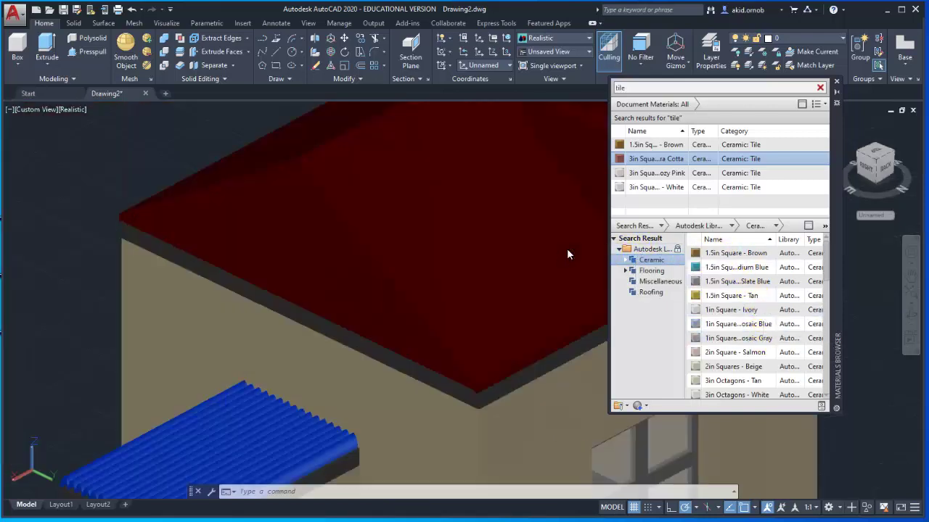
pyautogui.scroll(2, 551, 254)
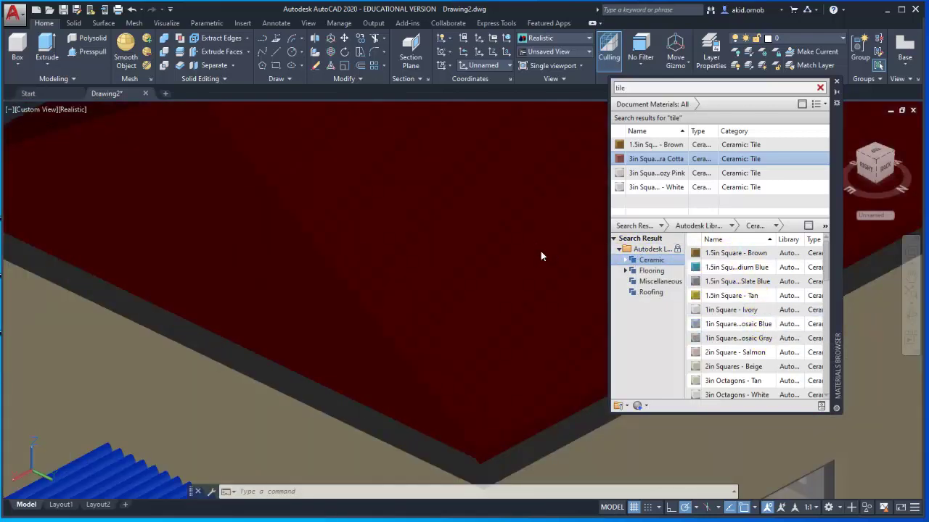
pyautogui.scroll(-3, 540, 251)
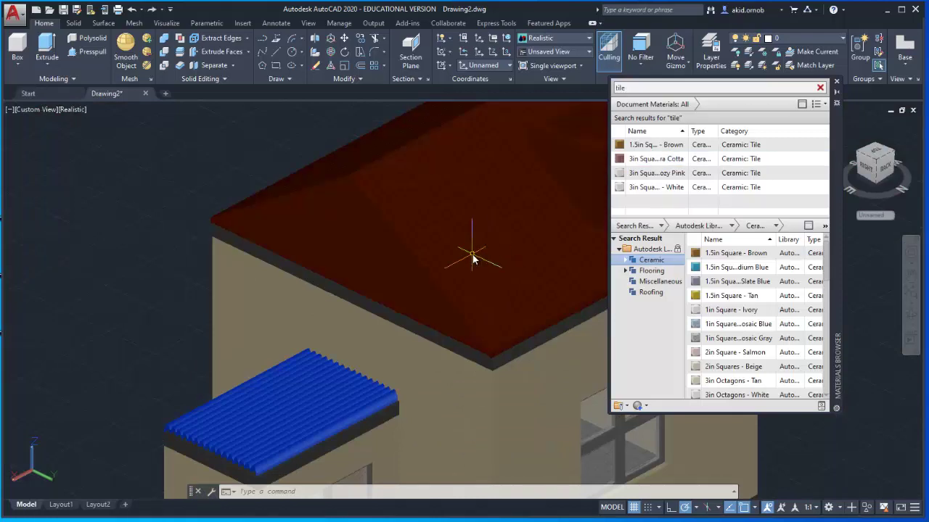
pyautogui.scroll(2, 443, 264)
pyautogui.scroll(3, 428, 268)
pyautogui.scroll(3, 369, 278)
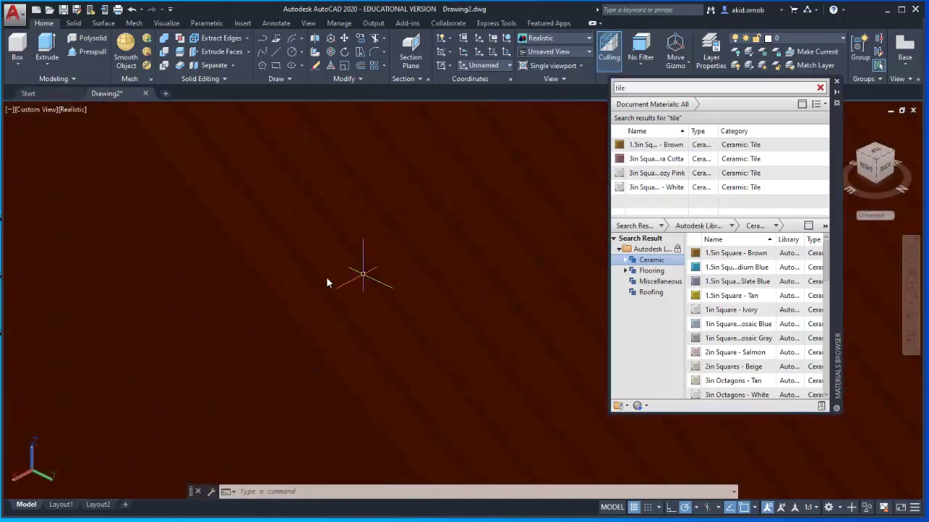
pyautogui.scroll(-3, 415, 291)
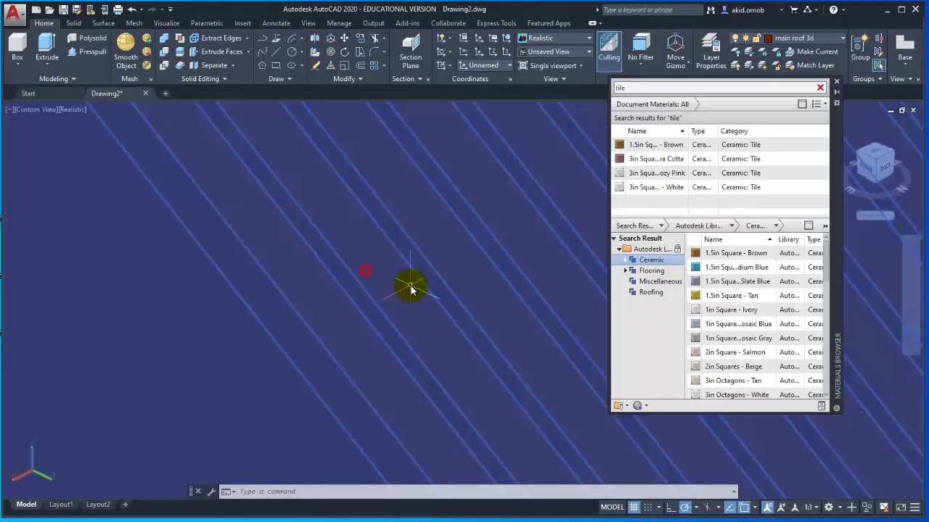
pyautogui.scroll(-3, 420, 279)
pyautogui.scroll(-2, 420, 276)
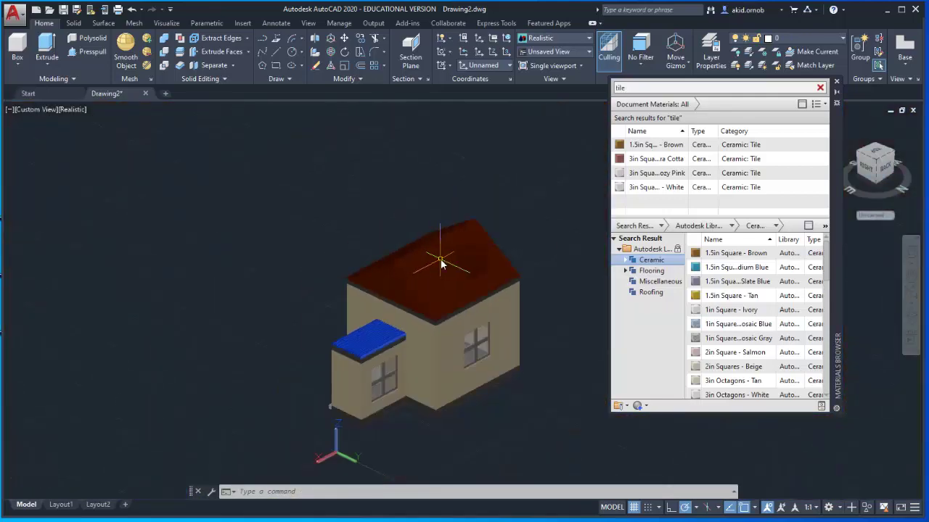
pyautogui.scroll(4, 441, 259)
pyautogui.scroll(2, 443, 264)
pyautogui.scroll(-2, 353, 263)
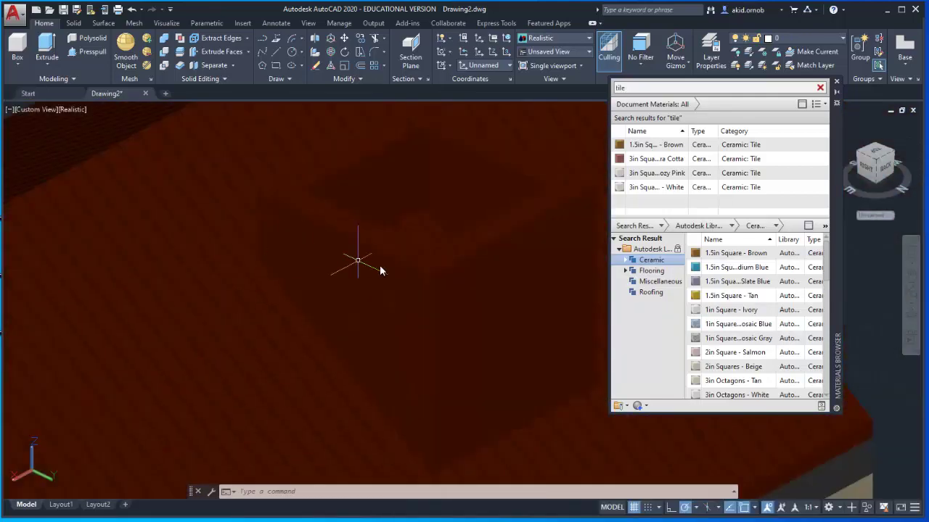
pyautogui.scroll(4, 380, 271)
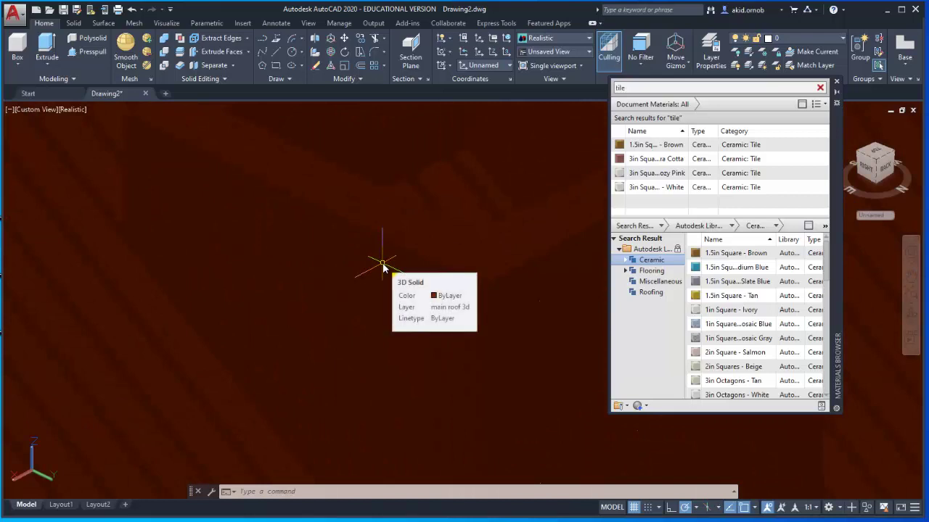
pyautogui.scroll(-2, 430, 270)
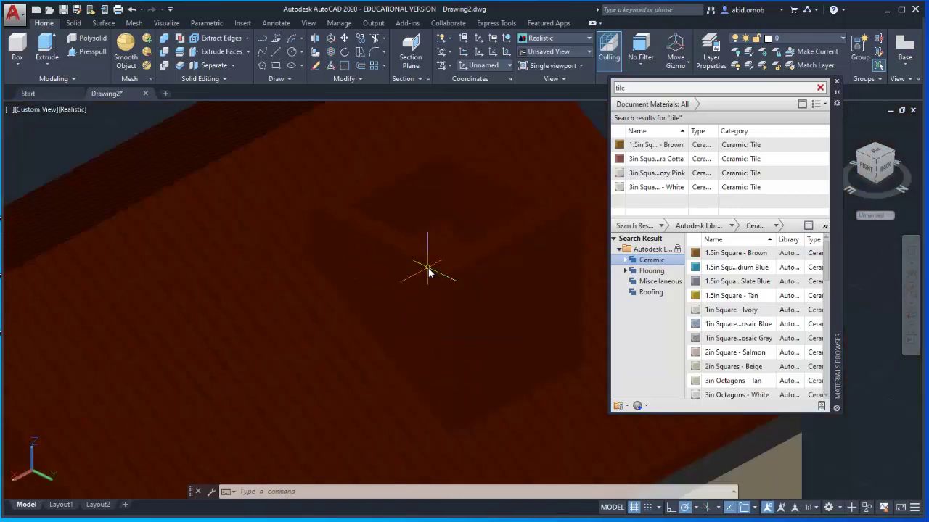
pyautogui.scroll(-2, 431, 267)
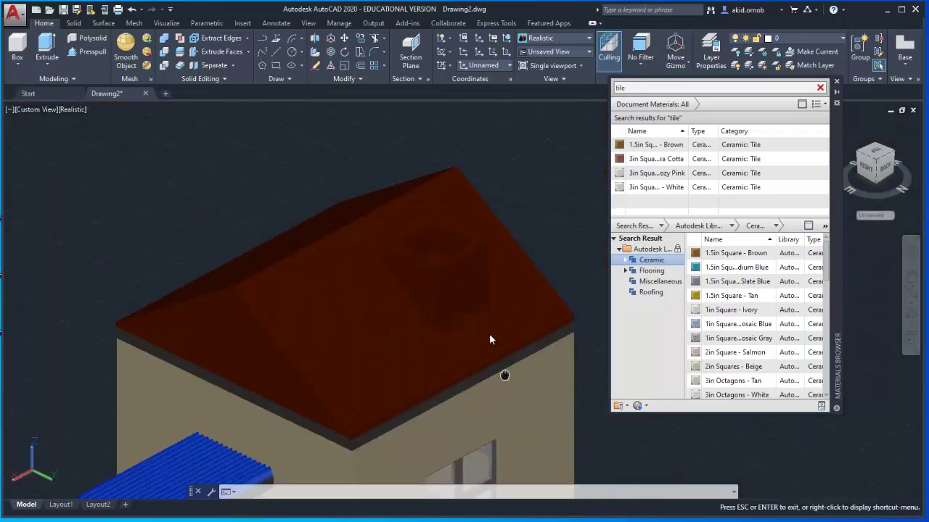
# - Pan and zoom to centre the view on the wall and blue awning
pyautogui.moveTo(489, 334); pyautogui.dragTo(473, 203, button='middle')
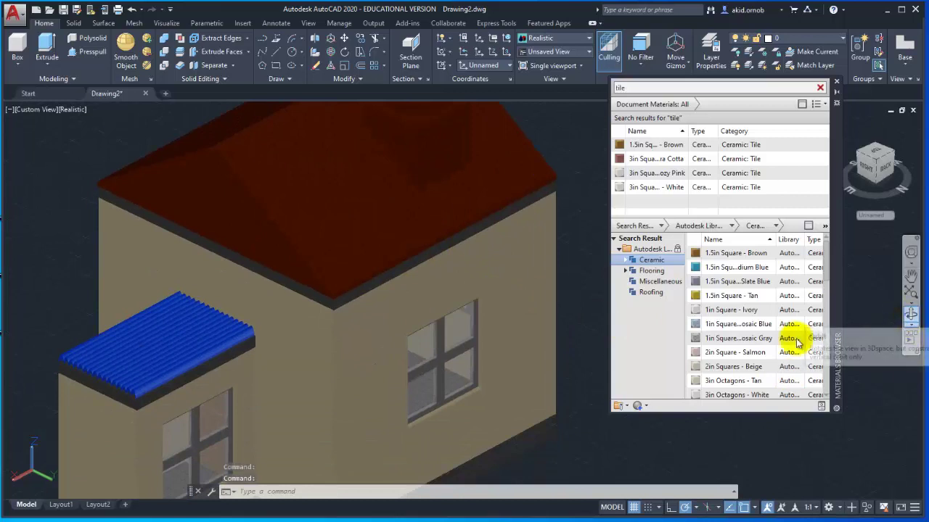
pyautogui.scroll(1, 332, 325)
pyautogui.scroll(1, 254, 340)
pyautogui.scroll(2, 249, 319)
pyautogui.moveTo(248, 319); pyautogui.dragTo(321, 290, button='middle')
pyautogui.press('Escape')
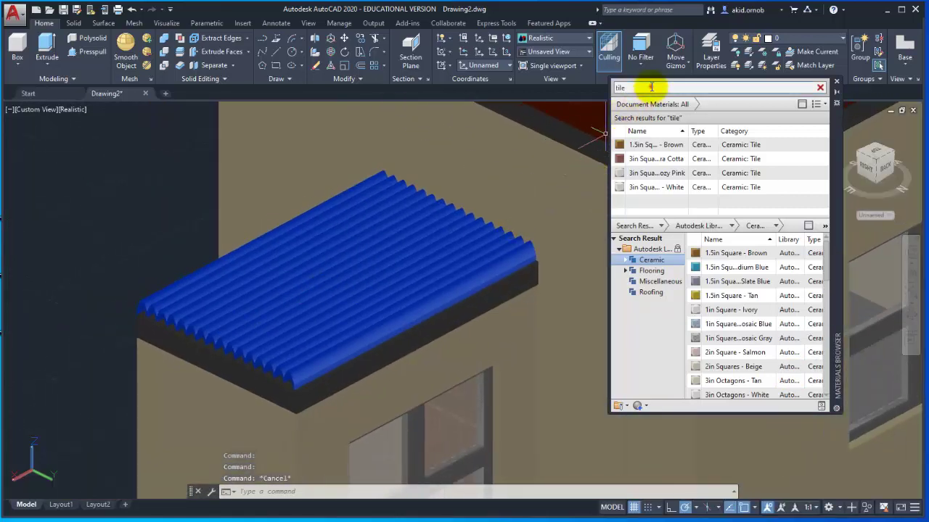
# - Replace the tile search and browse the Paint and Roofing library categories
pyautogui.doubleClick(650, 87)
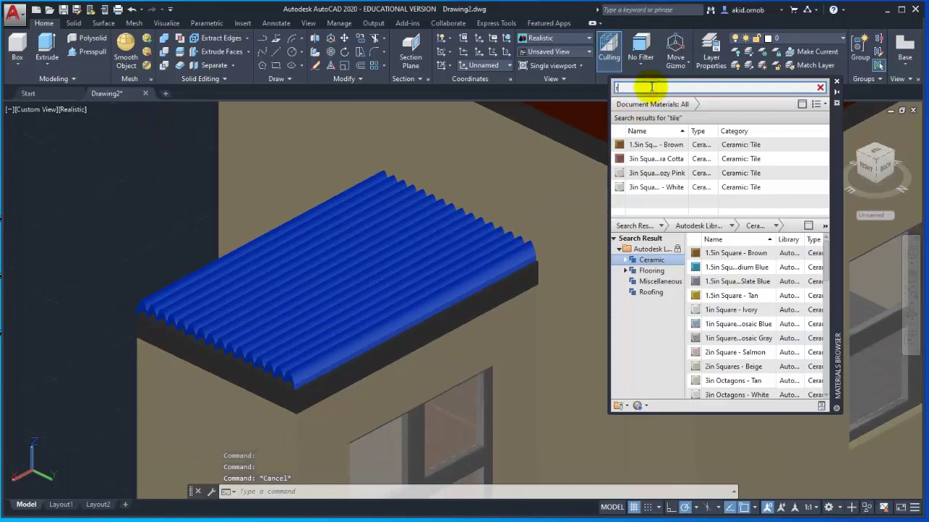
pyautogui.write('in')
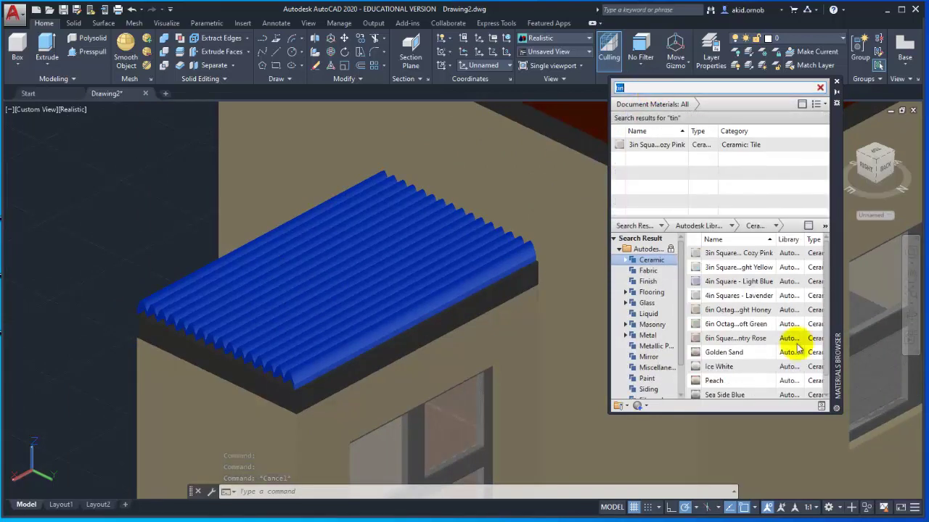
pyautogui.click(657, 85)
pyautogui.write('roofing')
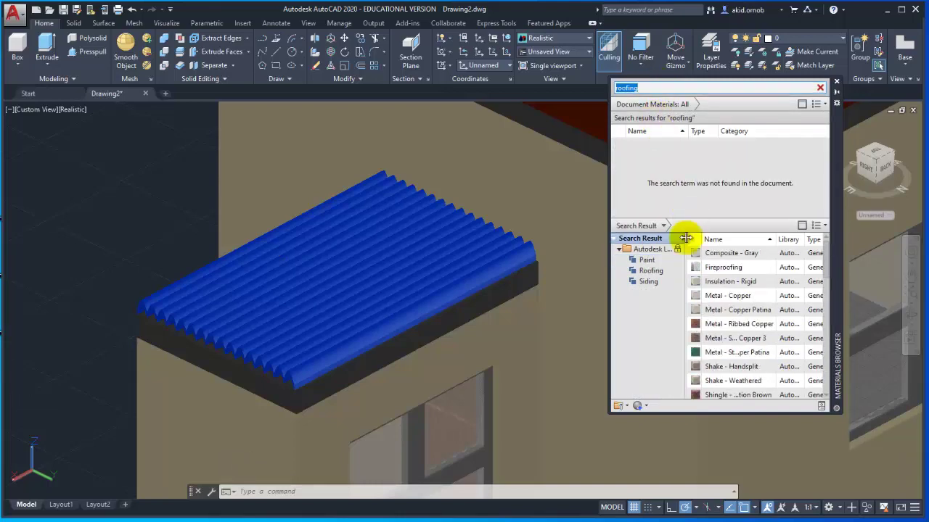
pyautogui.click(653, 262)
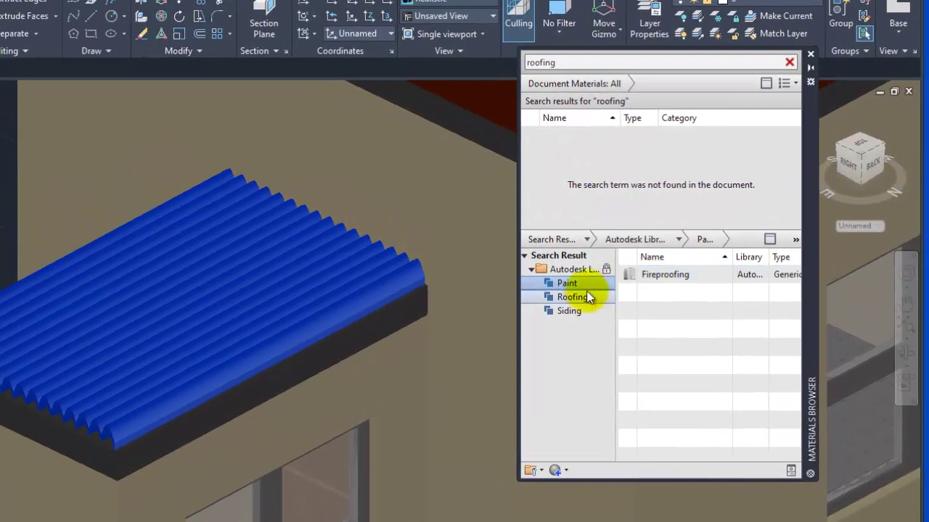
pyautogui.click(586, 297)
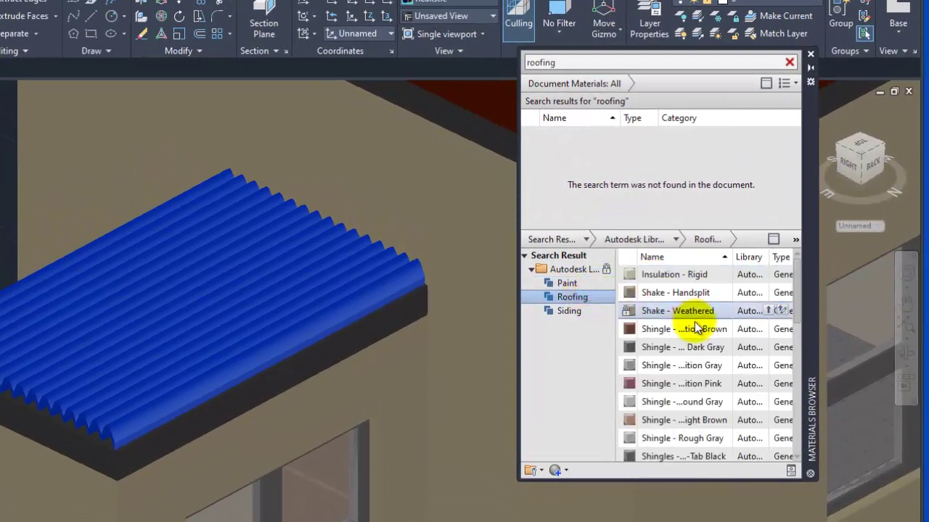
pyautogui.scroll(-2, 686, 327)
pyautogui.scroll(-2, 694, 322)
pyautogui.scroll(-3, 694, 322)
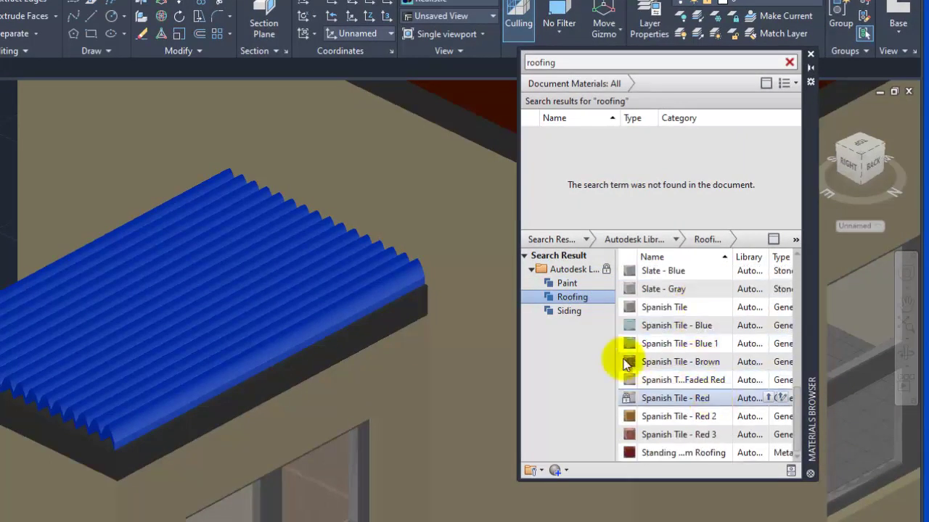
# - Apply Metal - Ribbed Copper from the Siding category to the awning roof
pyautogui.click(578, 313)
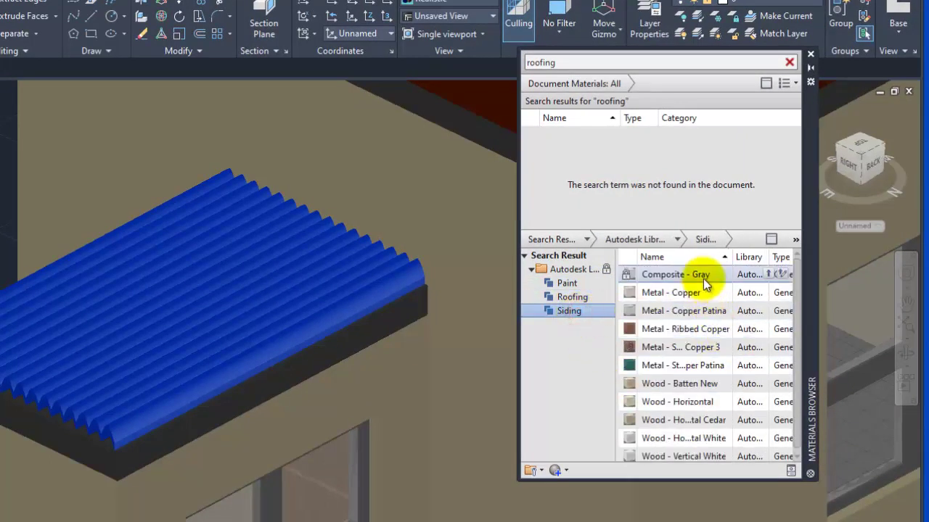
pyautogui.scroll(-1, 656, 388)
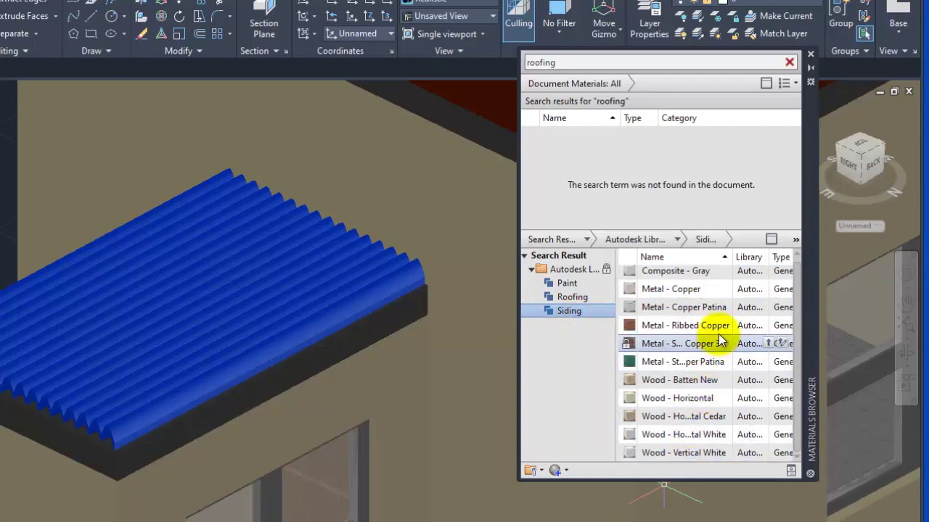
pyautogui.moveTo(717, 327)
pyautogui.mouseDown()
pyautogui.moveTo(499, 305)
pyautogui.moveTo(321, 327)
pyautogui.mouseUp()
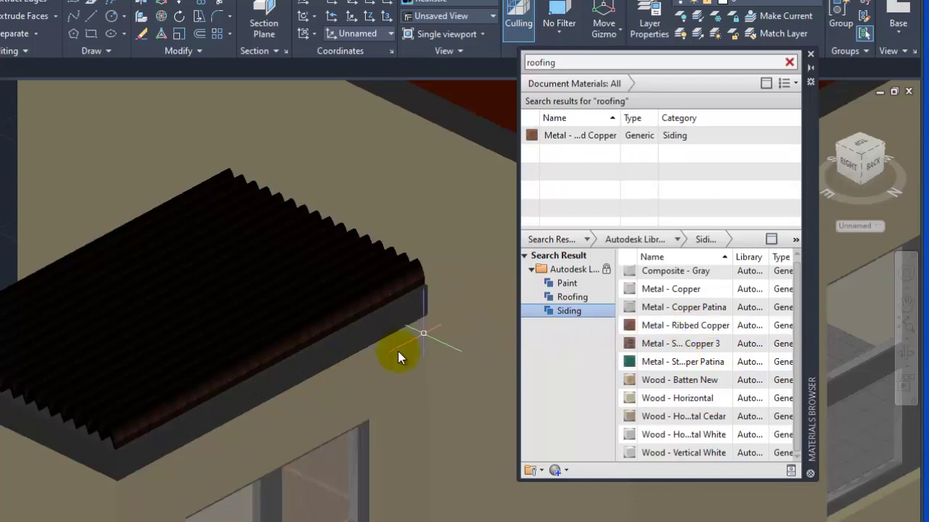
pyautogui.scroll(3, 230, 326)
pyautogui.scroll(2, 176, 280)
pyautogui.scroll(-3, 181, 276)
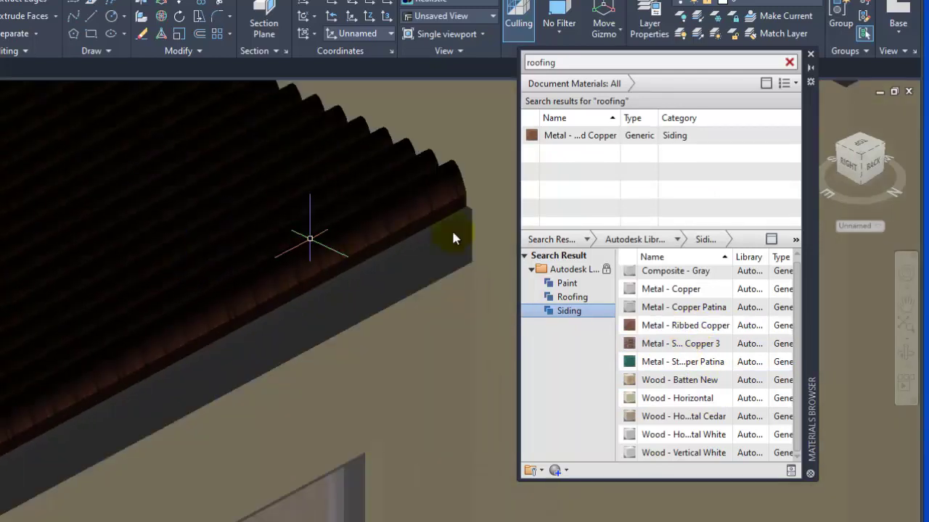
# - Duplicate Ribbed Copper as Metal - Ribbed Copper(1) and tint it dark blue (RGB 15,43,128)
pyautogui.rightClick(595, 138)
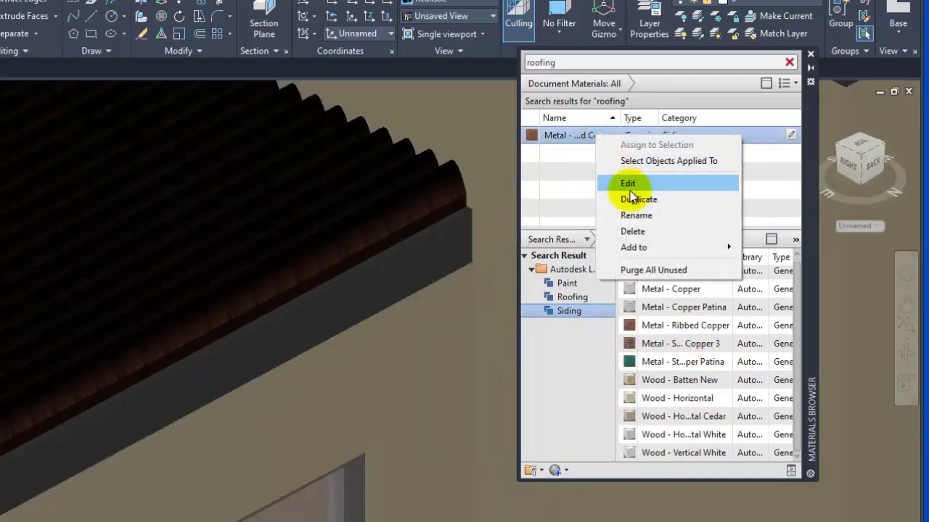
pyautogui.click(615, 195)
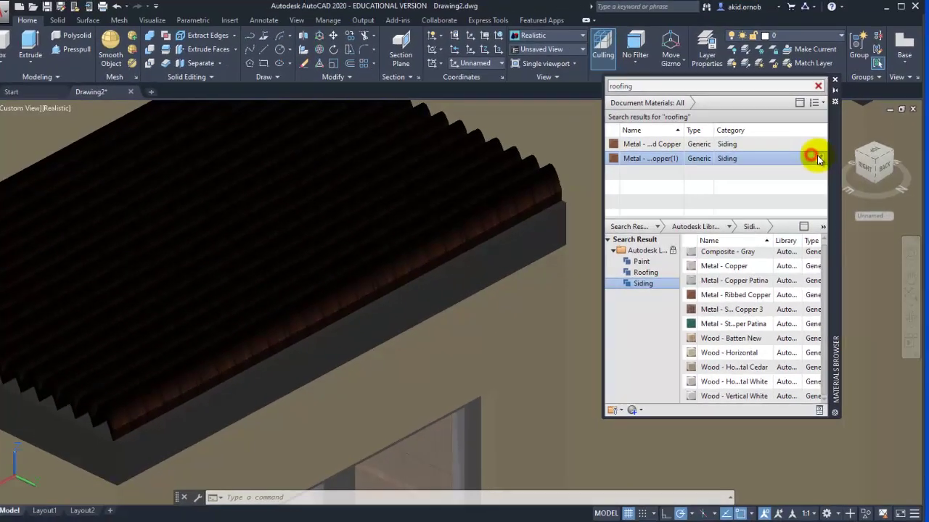
pyautogui.doubleClick(790, 157)
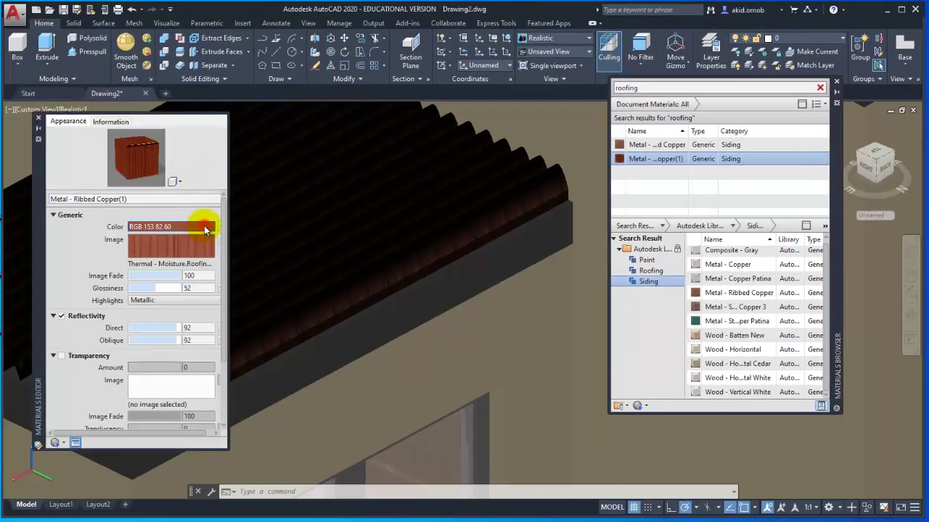
pyautogui.click(206, 228)
pyautogui.click(581, 239)
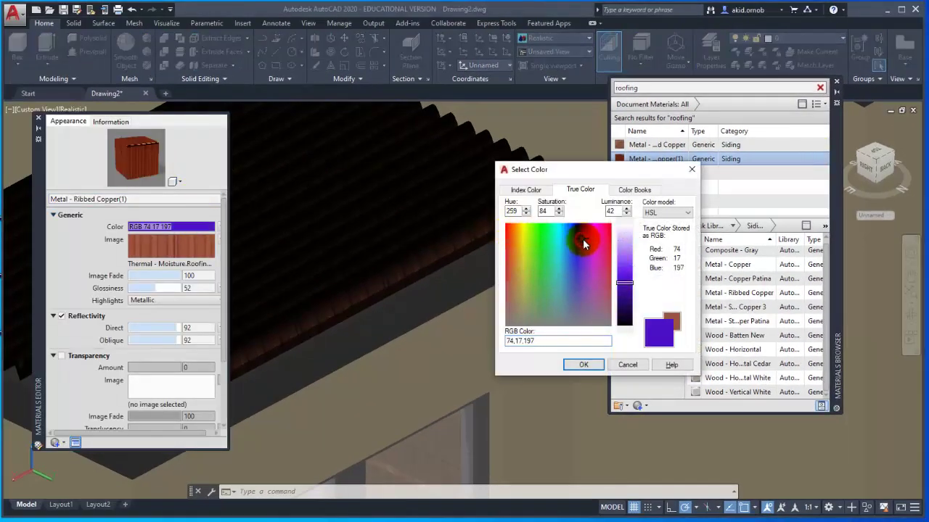
pyautogui.click(567, 233)
pyautogui.click(571, 243)
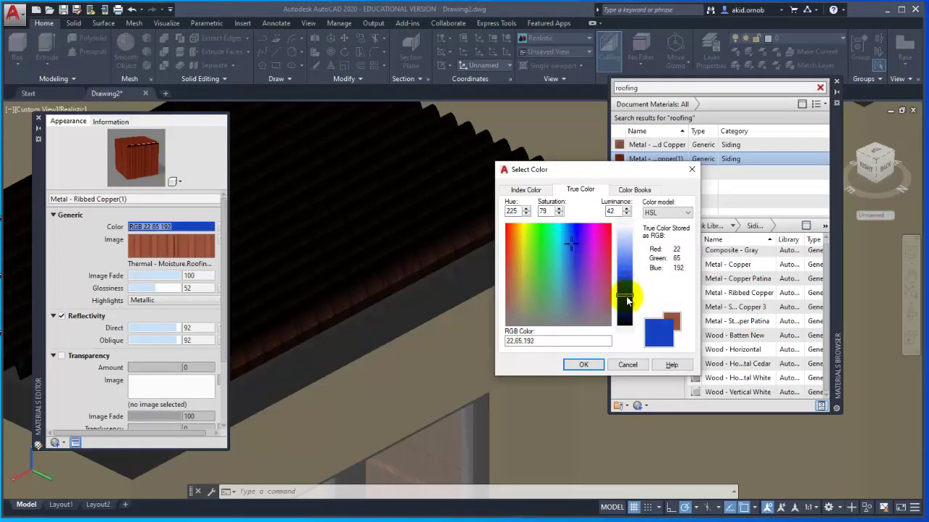
pyautogui.moveTo(628, 308); pyautogui.dragTo(624, 299)
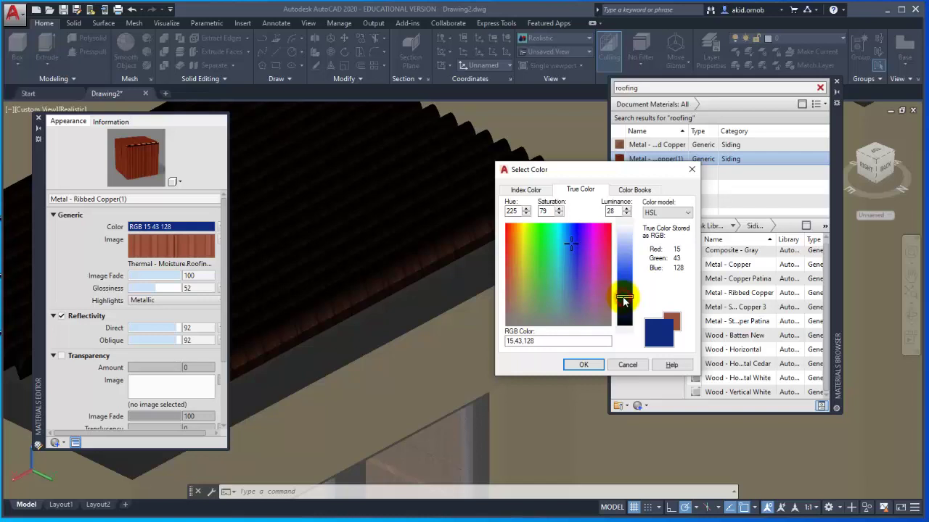
pyautogui.click(587, 362)
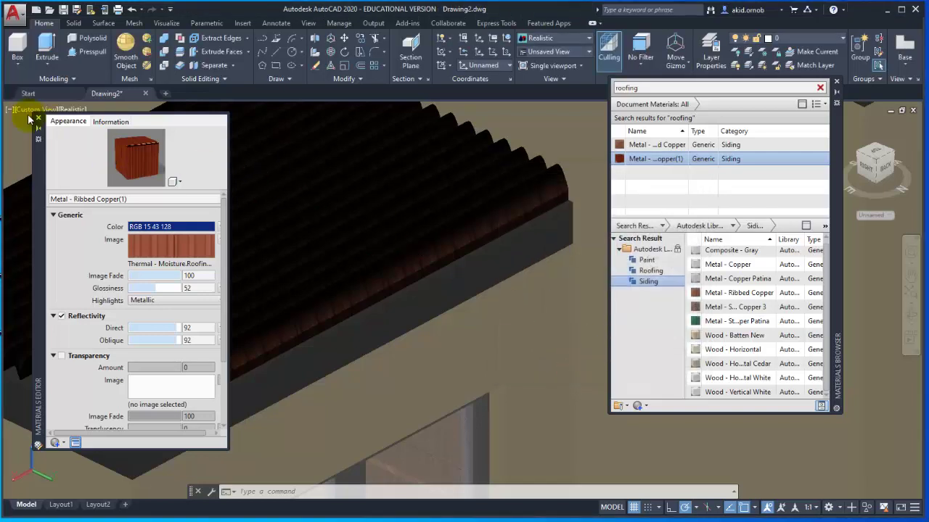
pyautogui.click(39, 120)
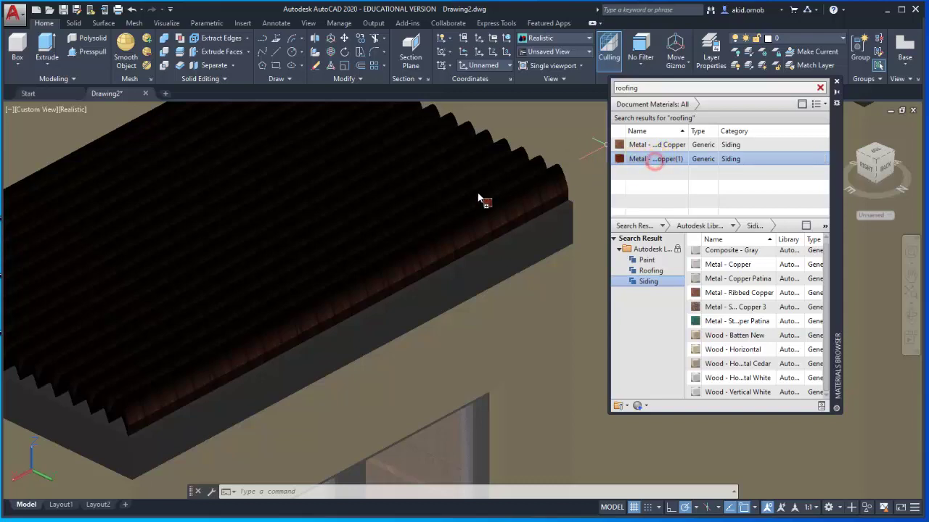
# - Apply the copy to the awning roof and change its colour to blue index colour 172
pyautogui.moveTo(479, 197); pyautogui.dragTo(498, 253)
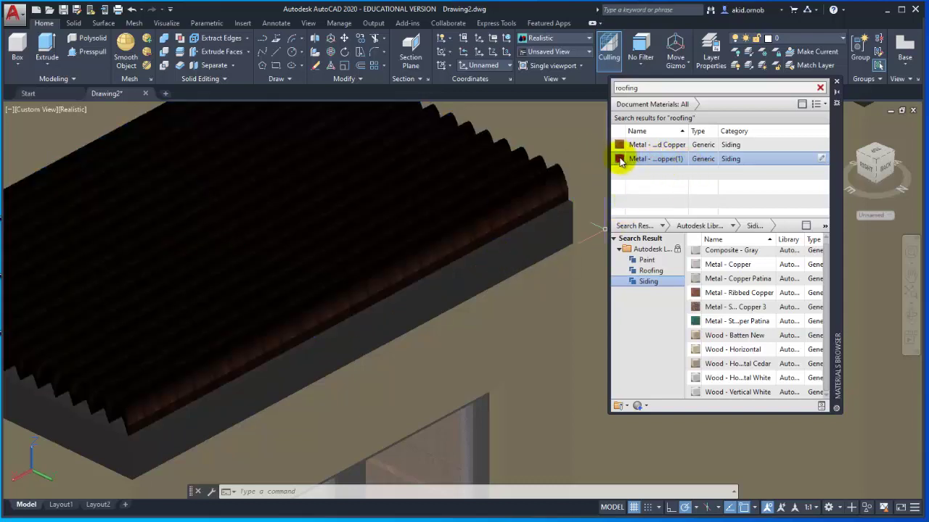
pyautogui.click(821, 159)
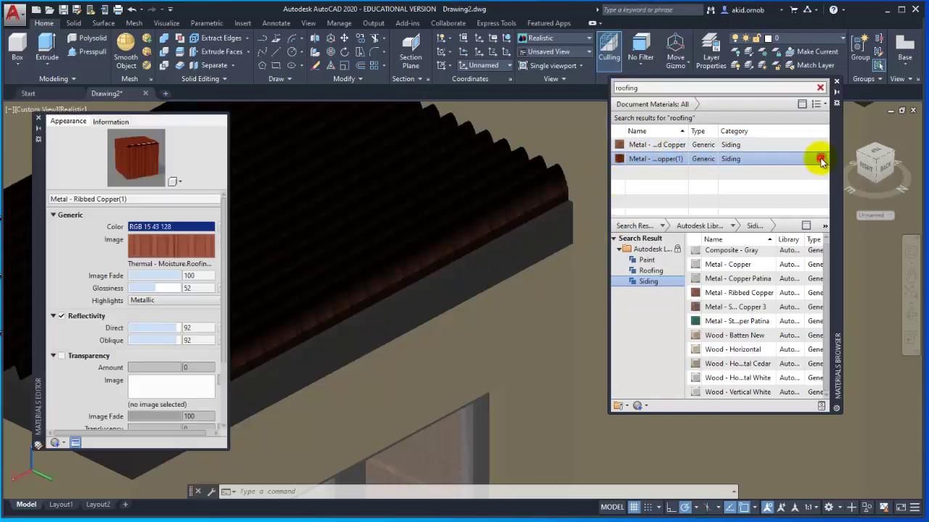
pyautogui.click(171, 227)
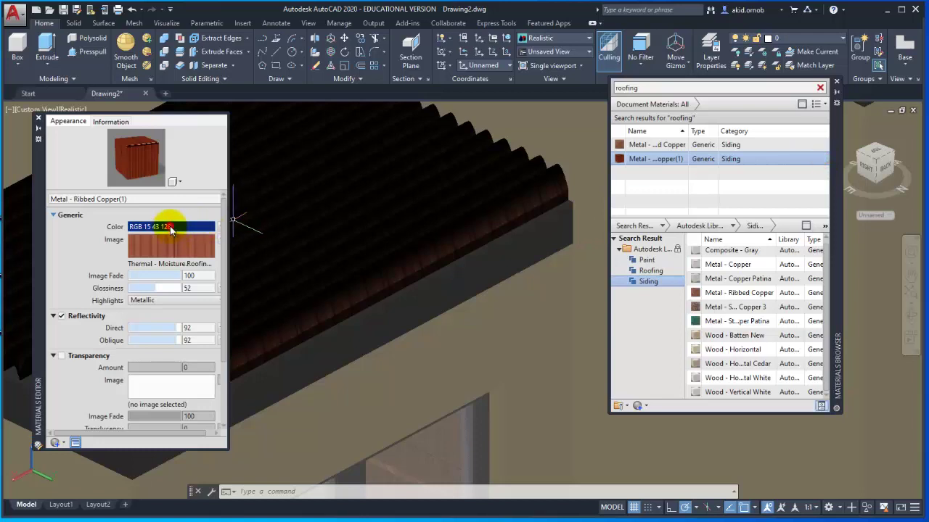
pyautogui.click(524, 188)
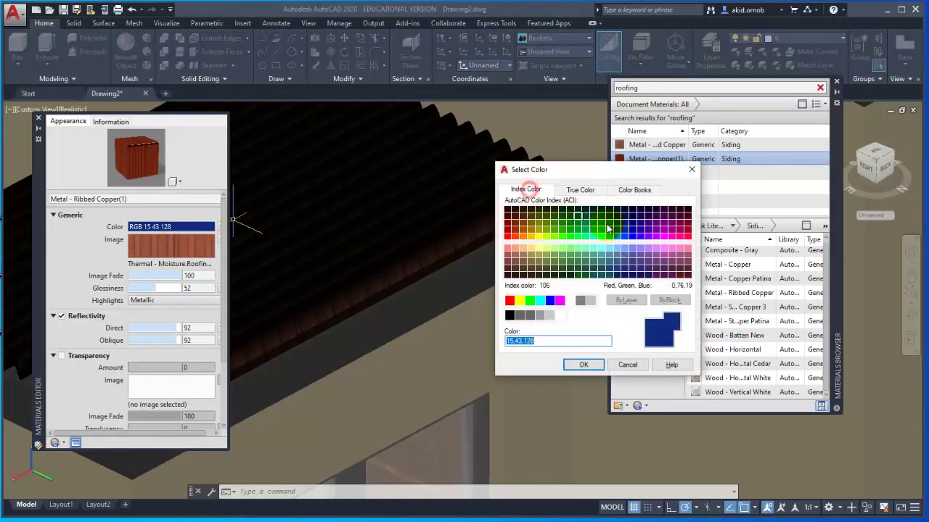
pyautogui.click(633, 237)
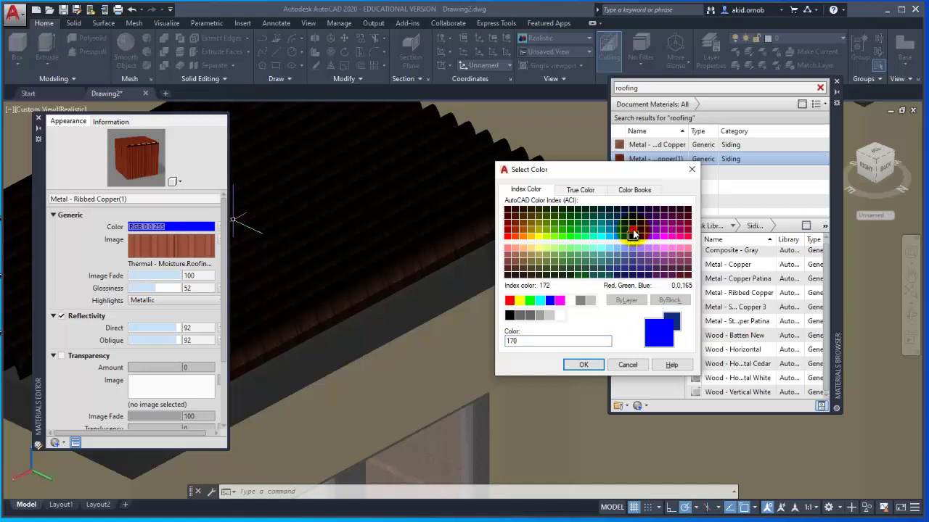
pyautogui.click(632, 233)
pyautogui.click(589, 365)
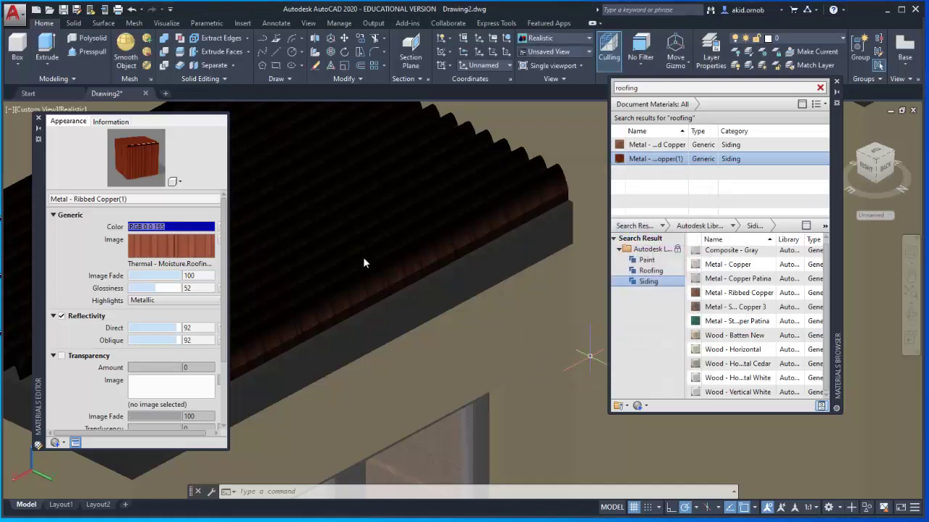
pyautogui.click(39, 116)
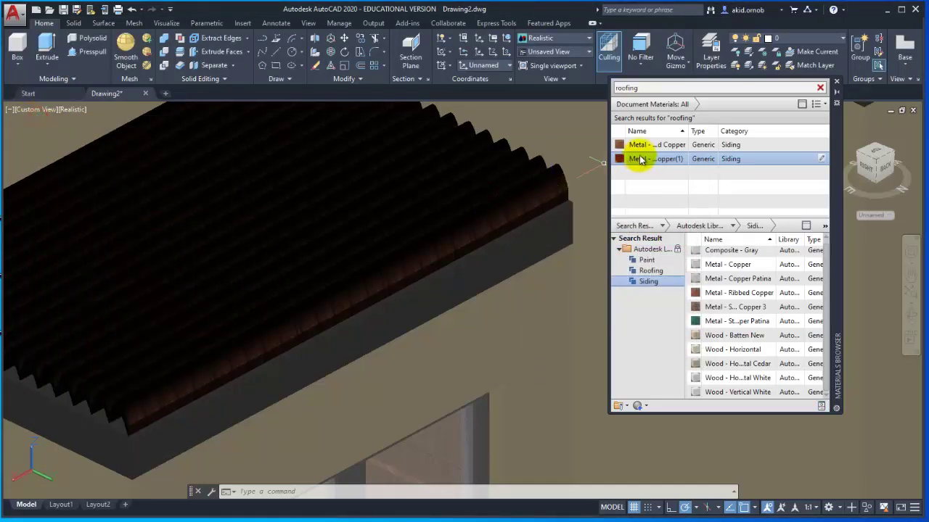
# - Put Metal - Standing Seam Copper Patina on the awning roof and orbit to check the roof edge
pyautogui.moveTo(641, 159); pyautogui.dragTo(394, 165)
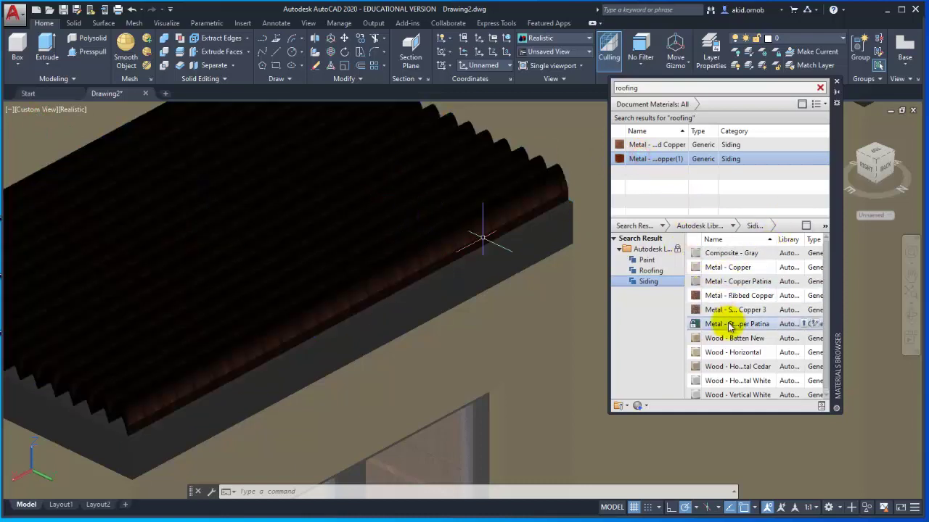
pyautogui.moveTo(729, 328); pyautogui.dragTo(384, 269)
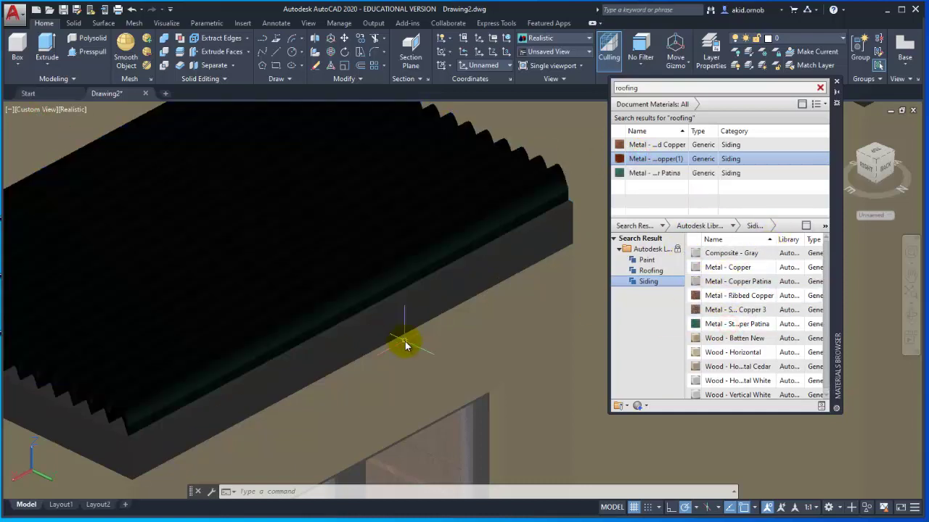
pyautogui.click(910, 316)
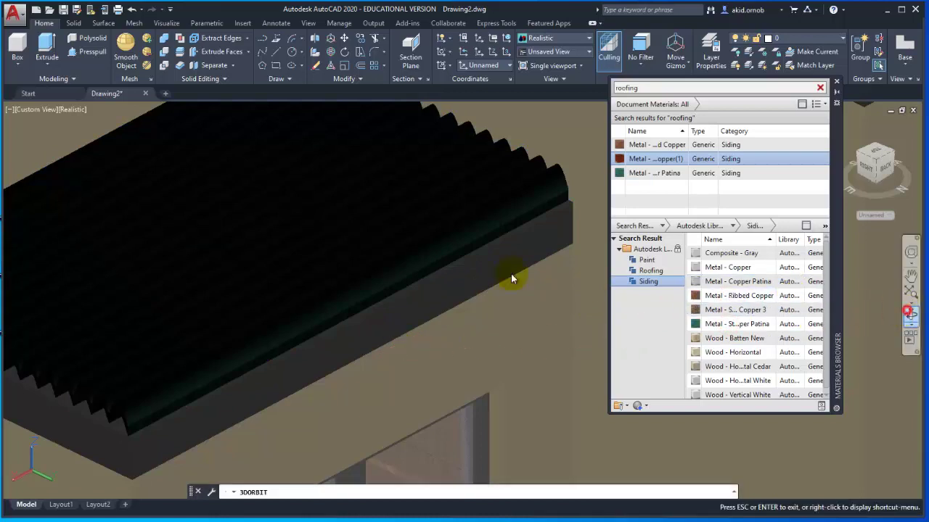
pyautogui.moveTo(510, 274); pyautogui.dragTo(571, 239)
pyautogui.press('Escape')
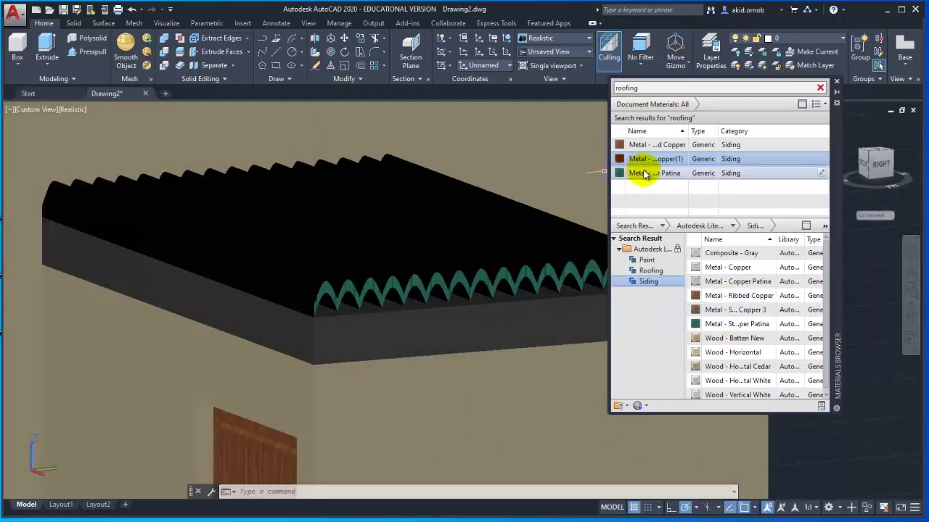
# - Set the patina material's glossiness to 45 and direct reflectivity to 95
pyautogui.click(820, 172)
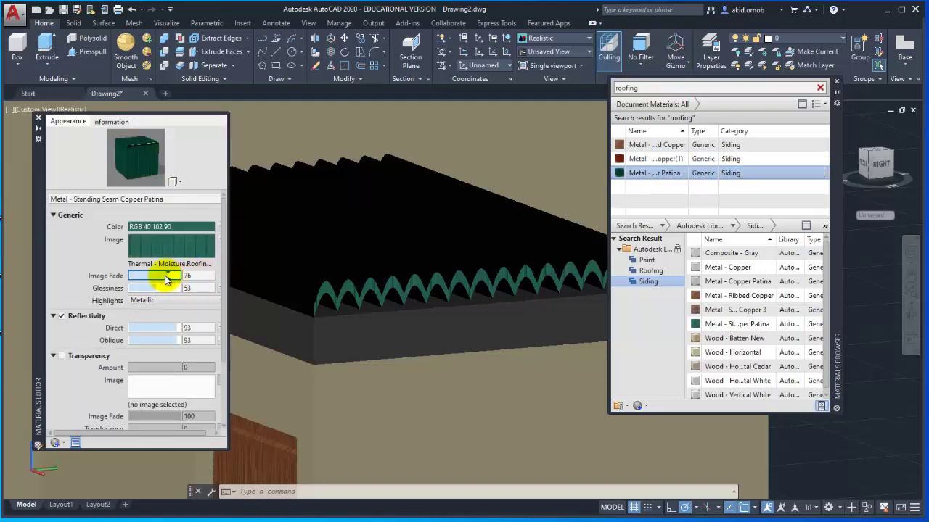
pyautogui.moveTo(160, 291)
pyautogui.mouseDown()
pyautogui.moveTo(170, 292)
pyautogui.moveTo(155, 290)
pyautogui.mouseUp()
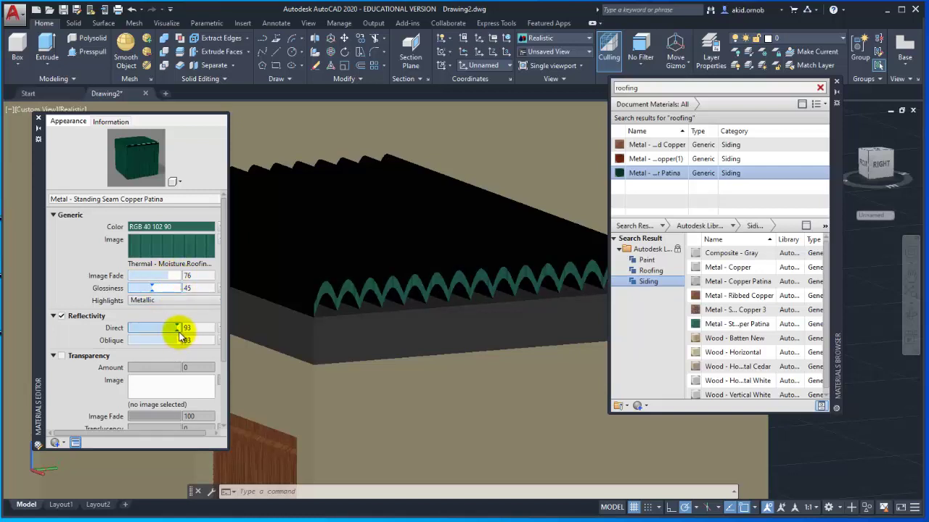
pyautogui.moveTo(175, 330); pyautogui.dragTo(179, 331)
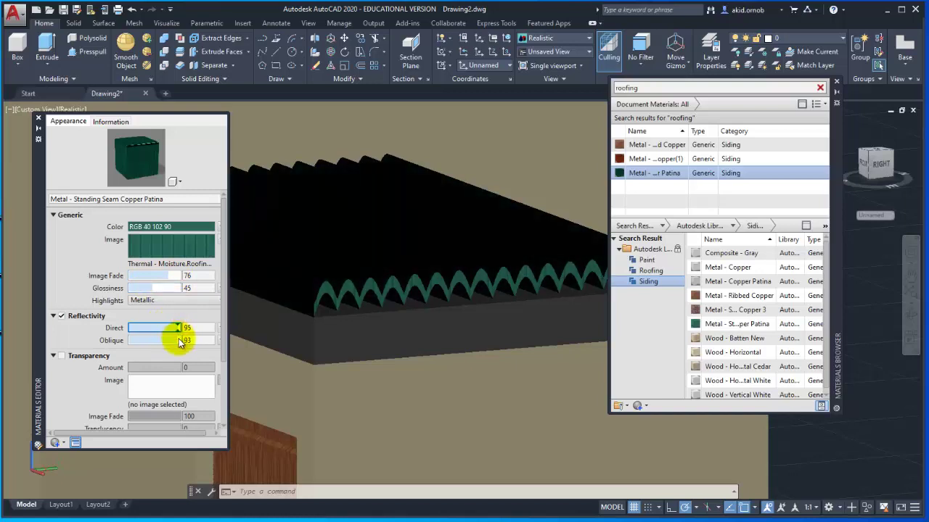
pyautogui.click(39, 118)
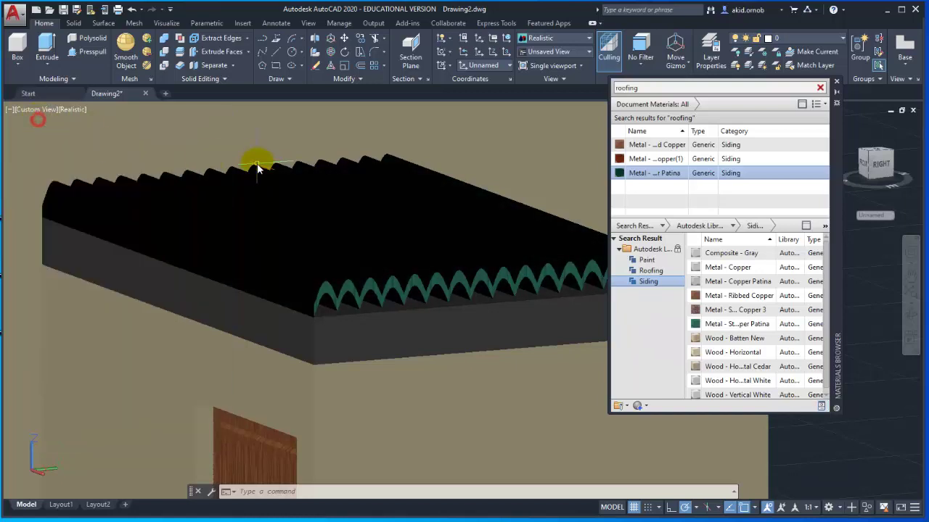
# - Close the Materials Browser and orbit to view the whole house from above
pyautogui.click(836, 86)
pyautogui.scroll(-2, 763, 290)
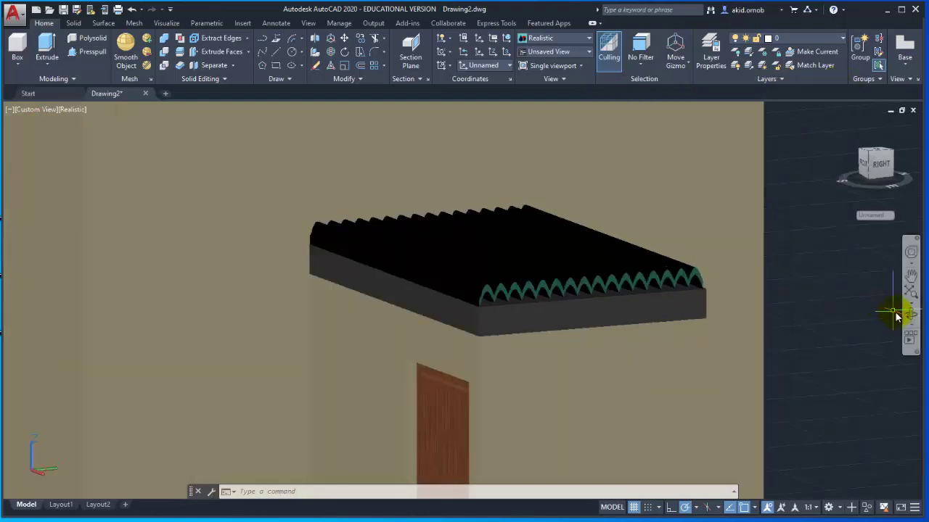
pyautogui.click(905, 317)
pyautogui.moveTo(866, 314)
pyautogui.mouseDown()
pyautogui.moveTo(739, 353)
pyautogui.moveTo(769, 353)
pyautogui.moveTo(727, 321)
pyautogui.moveTo(650, 303)
pyautogui.moveTo(586, 331)
pyautogui.moveTo(587, 355)
pyautogui.mouseUp()
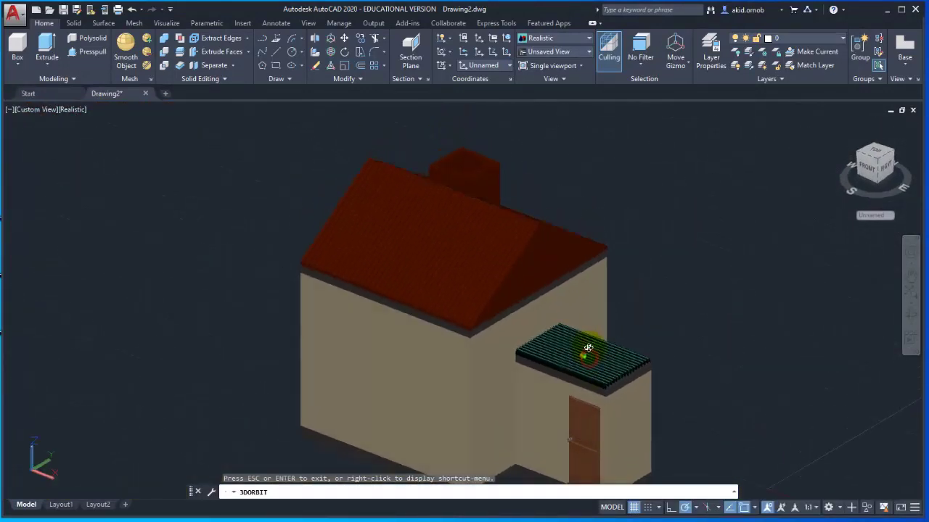
pyautogui.moveTo(587, 353)
pyautogui.mouseDown(button='middle')
pyautogui.moveTo(483, 264)
pyautogui.moveTo(530, 324)
pyautogui.mouseUp(button='middle')
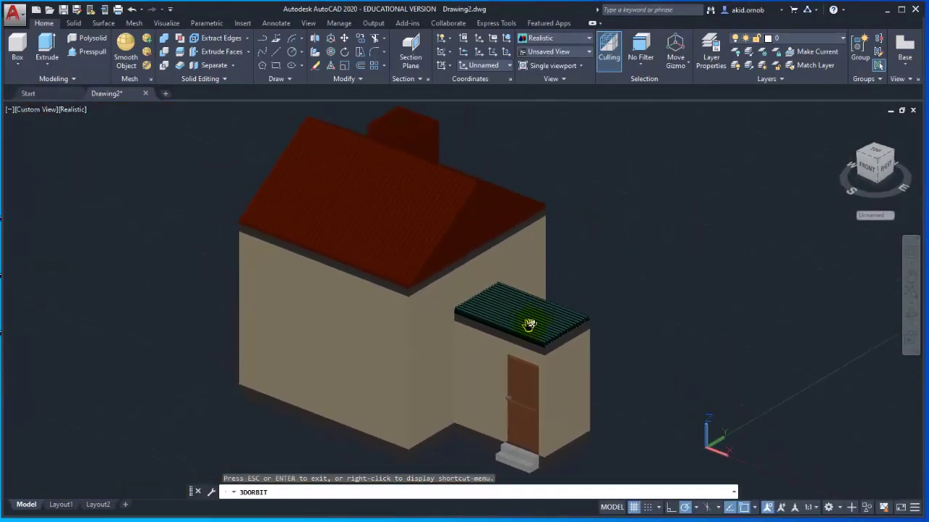
pyautogui.press('Escape')
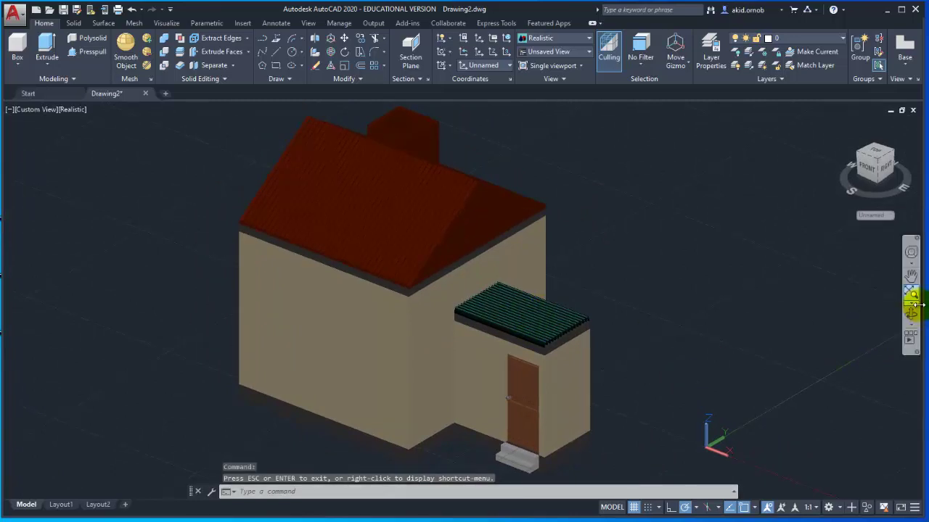